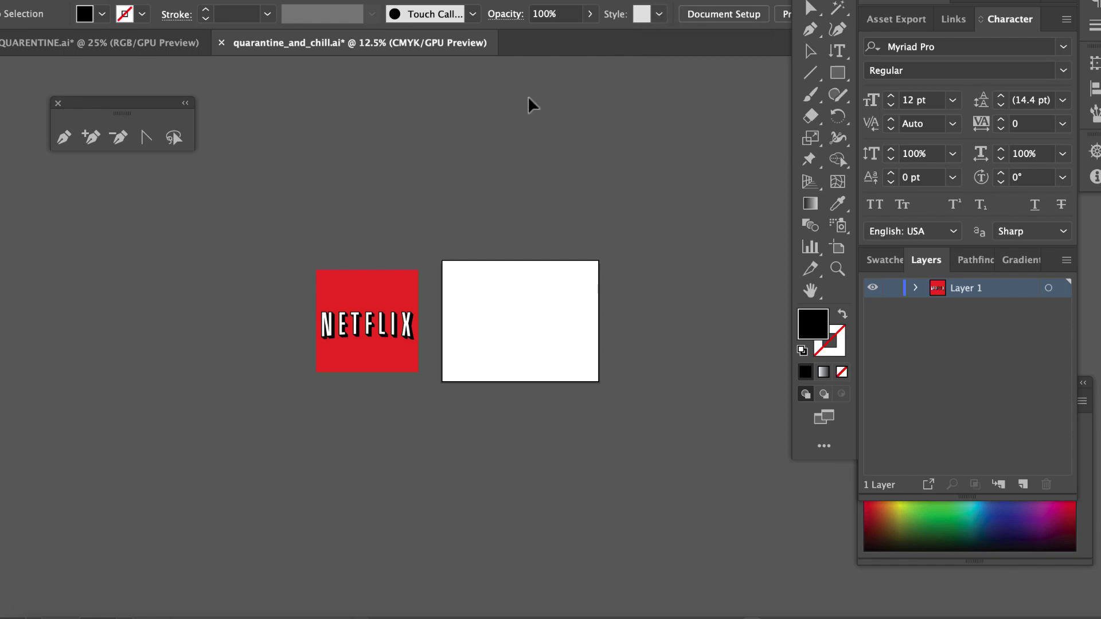
# - Enlarge the red Netflix logo image to about two and a half times its size and position it beside the artboard
pyautogui.click(383, 289)
pyautogui.moveTo(417, 371); pyautogui.dragTo(655, 524)
pyautogui.moveTo(515, 413); pyautogui.dragTo(346, 321)
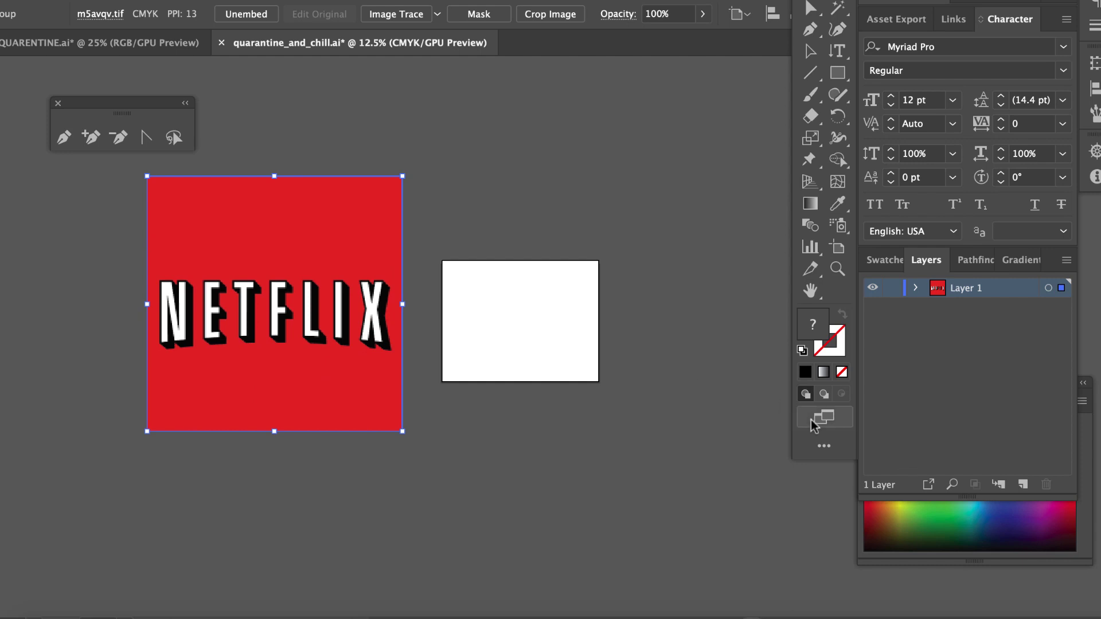
# - Switch to the browser showing dafont.com, extend its window downward and search the site for the font bebas
pyautogui.moveTo(1099, 533); pyautogui.dragTo(775, 0)
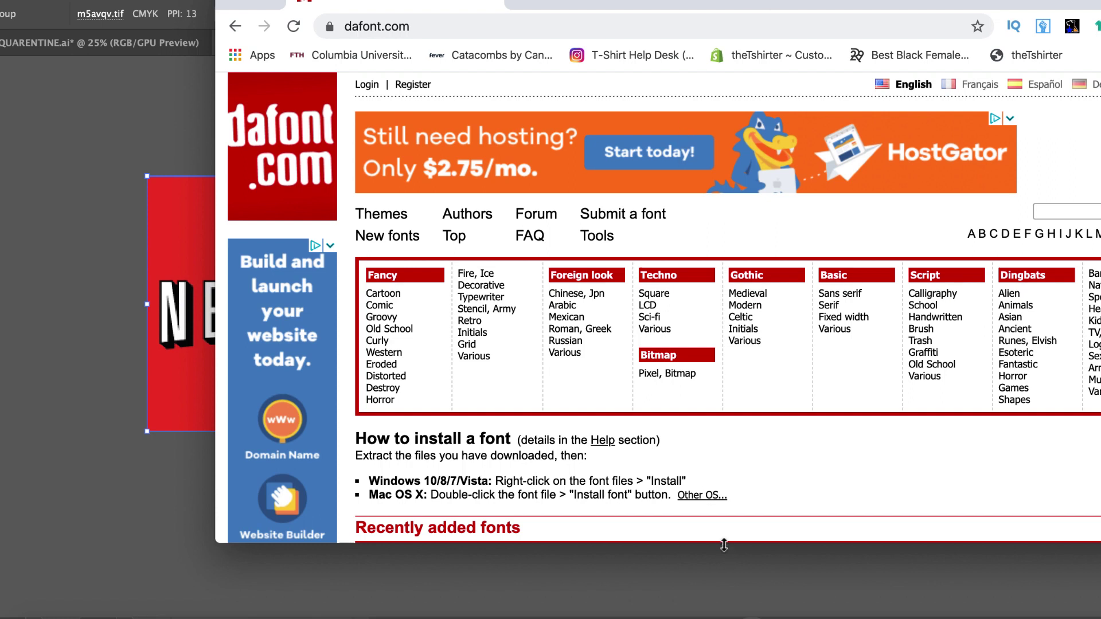
pyautogui.moveTo(723, 544); pyautogui.dragTo(725, 612)
pyautogui.scroll(-5, 714, 473)
pyautogui.scroll(5, 713, 473)
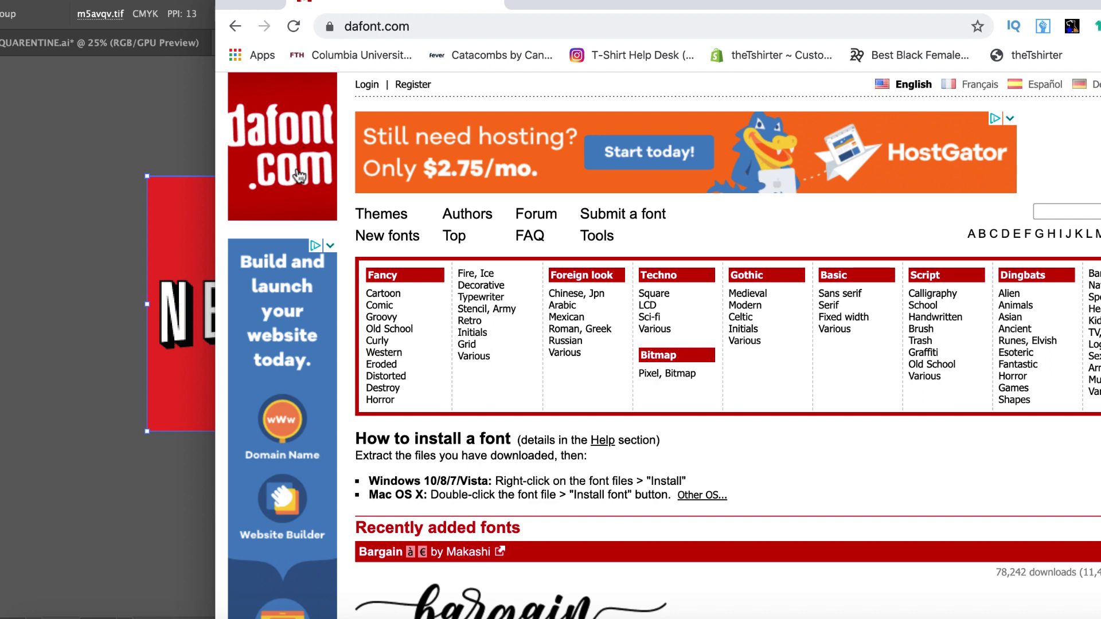
pyautogui.scroll(-3, 465, 284)
pyautogui.scroll(3, 465, 284)
pyautogui.scroll(-2, 464, 286)
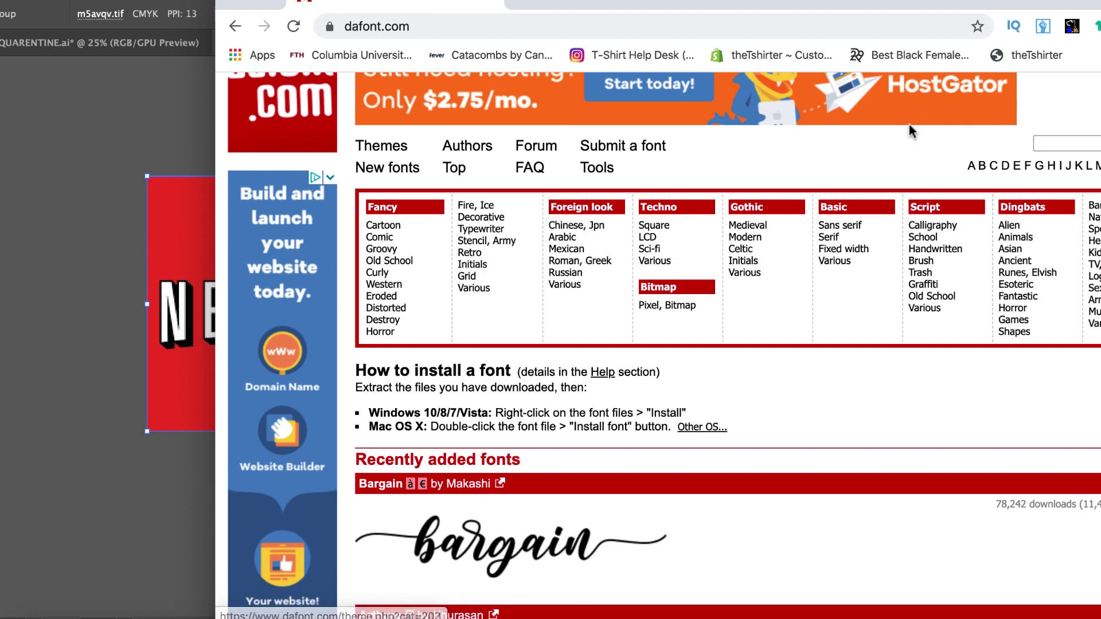
pyautogui.click(1064, 141)
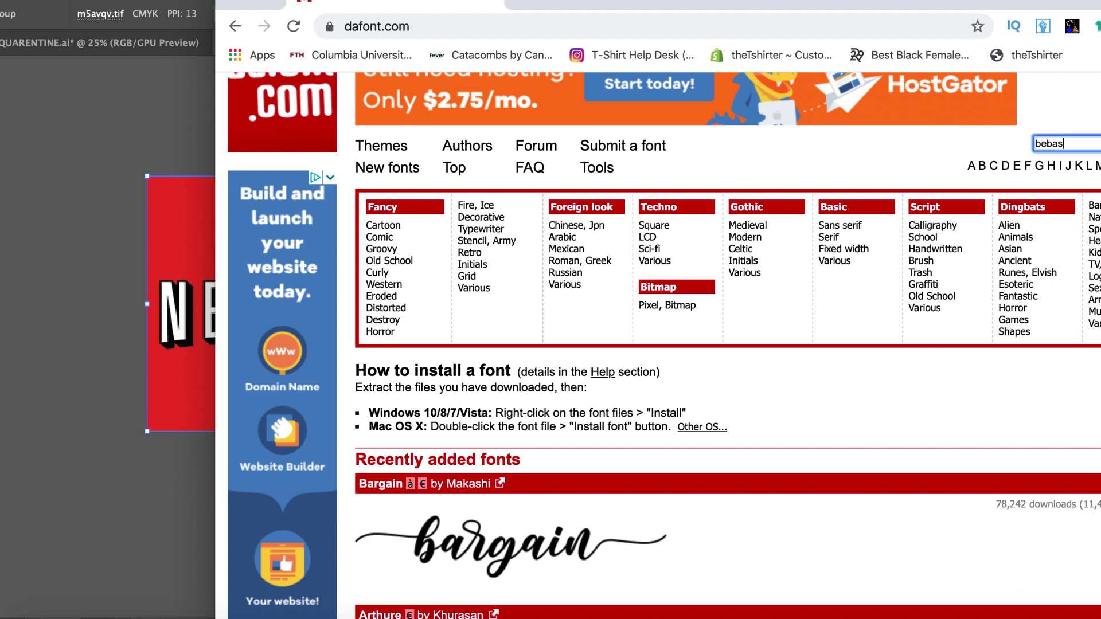
pyautogui.press('Return')
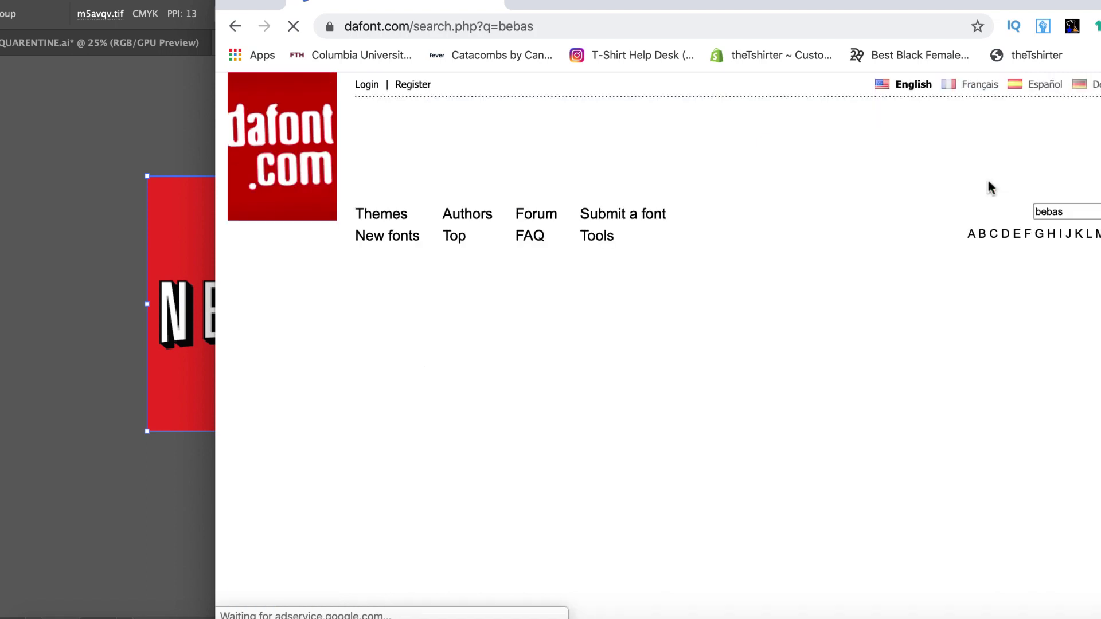
# - Review the Bebas font results and their download options, and return to the Illustrator document
pyautogui.scroll(-5, 768, 263)
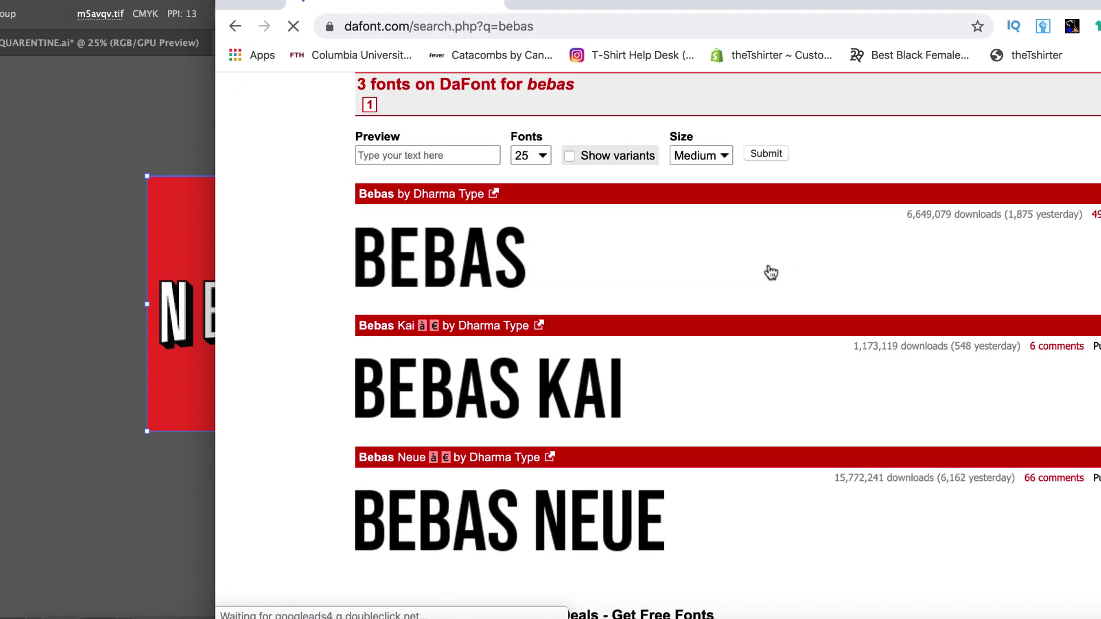
pyautogui.scroll(-3, 717, 289)
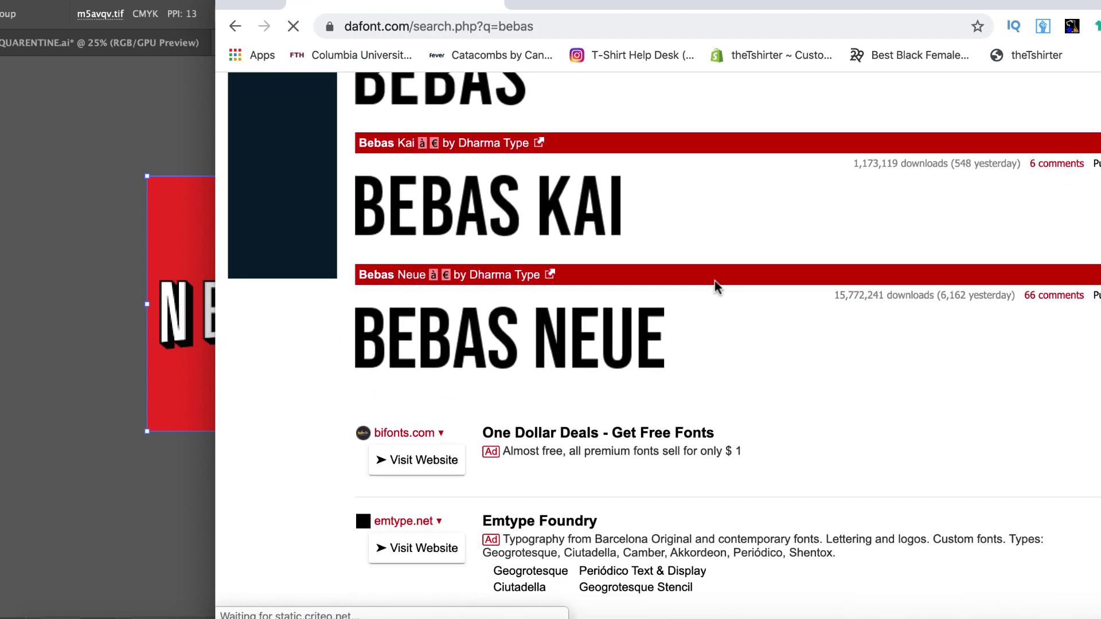
pyautogui.scroll(2, 624, 273)
pyautogui.doubleClick(763, 2)
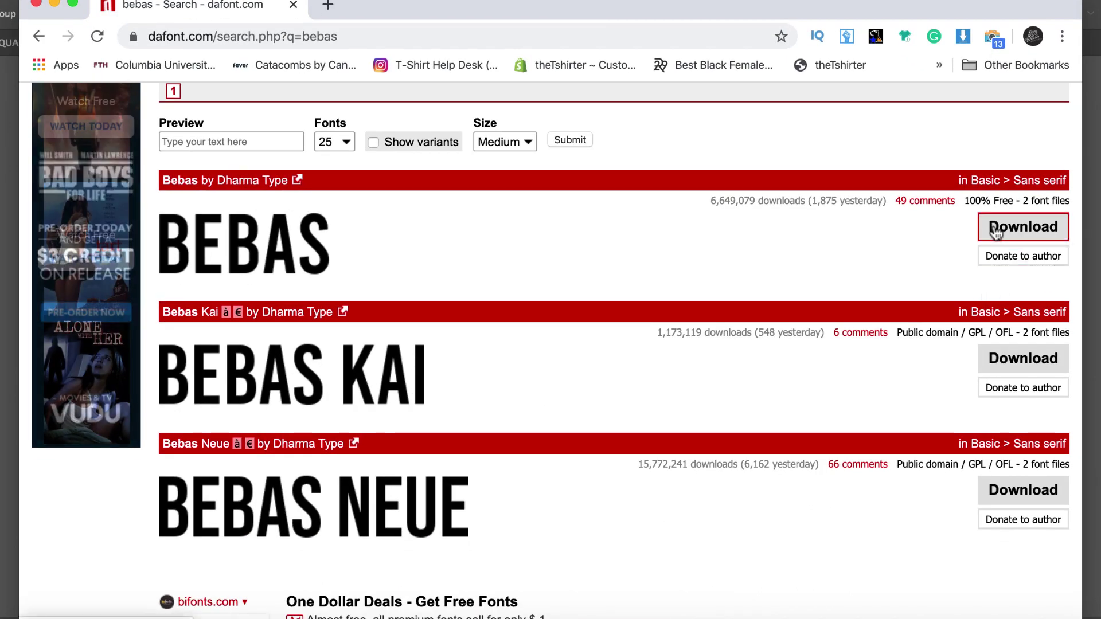
pyautogui.moveTo(429, 10); pyautogui.dragTo(786, 8)
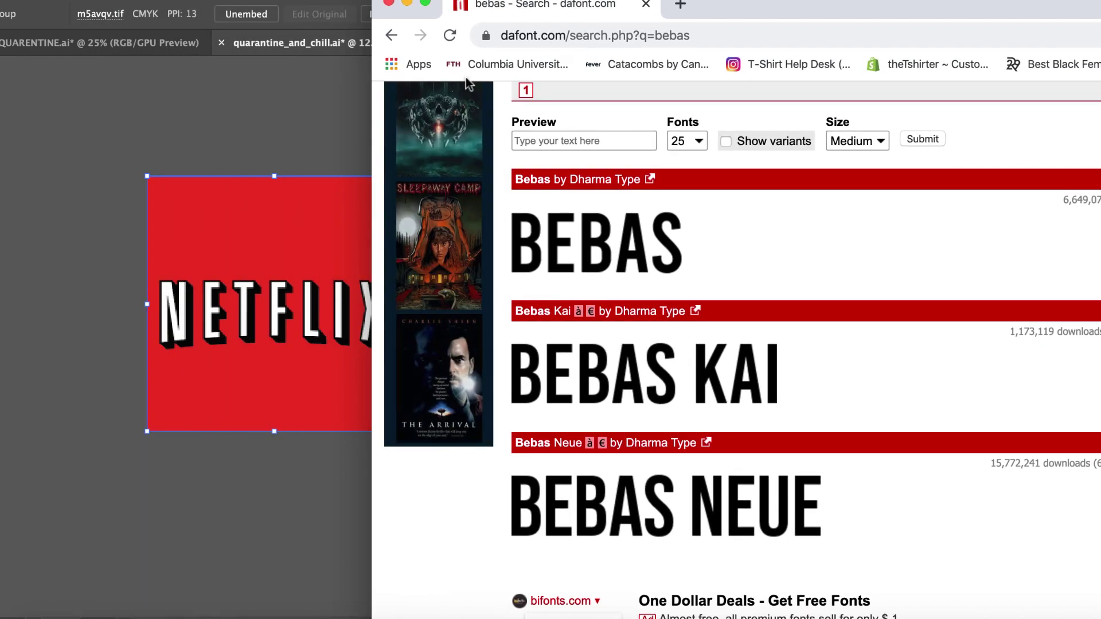
pyautogui.click(294, 129)
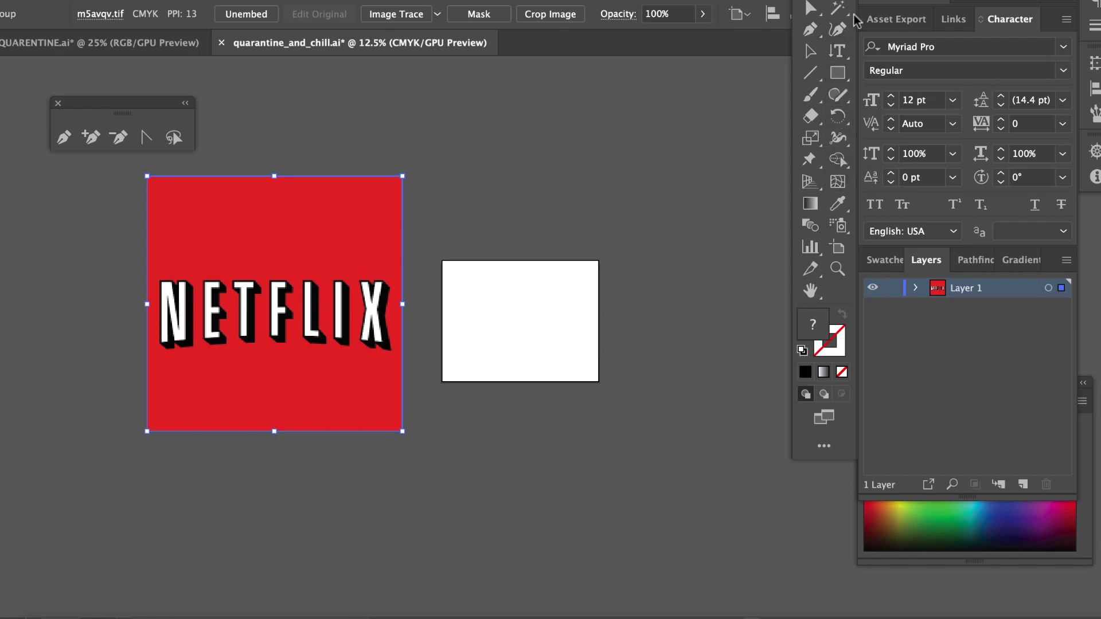
# - Spread the floating panels apart to reach the basic tools and add the text "quaantine" on the artboard
pyautogui.moveTo(1010, 18); pyautogui.dragTo(1093, 48)
pyautogui.moveTo(969, 130); pyautogui.dragTo(849, 95)
pyautogui.click(826, 170)
pyautogui.click(479, 300)
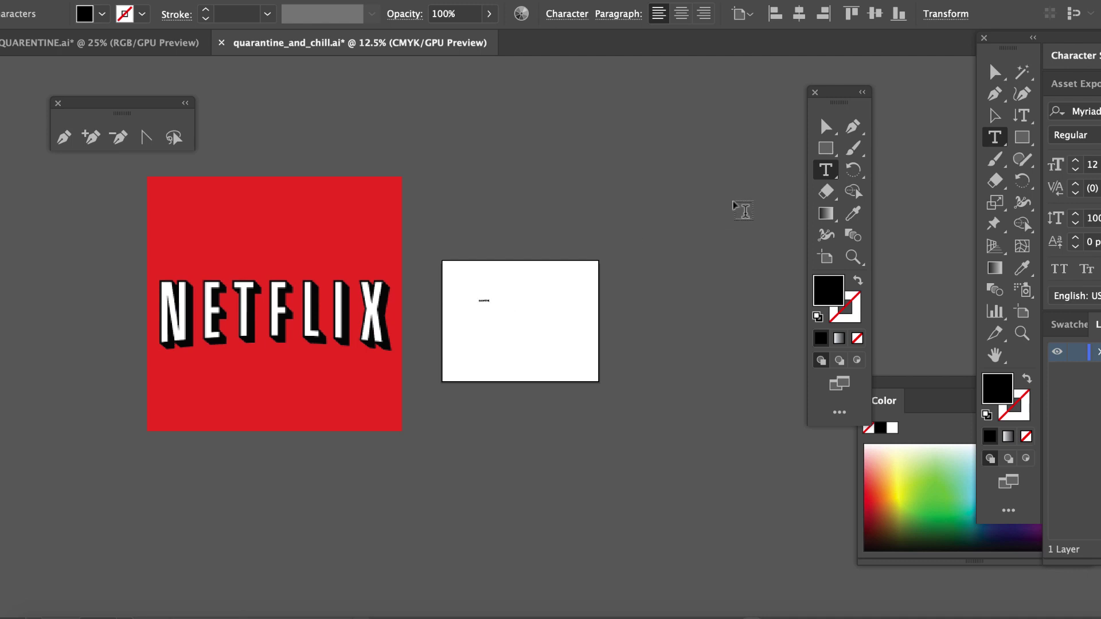
pyautogui.press('Escape')
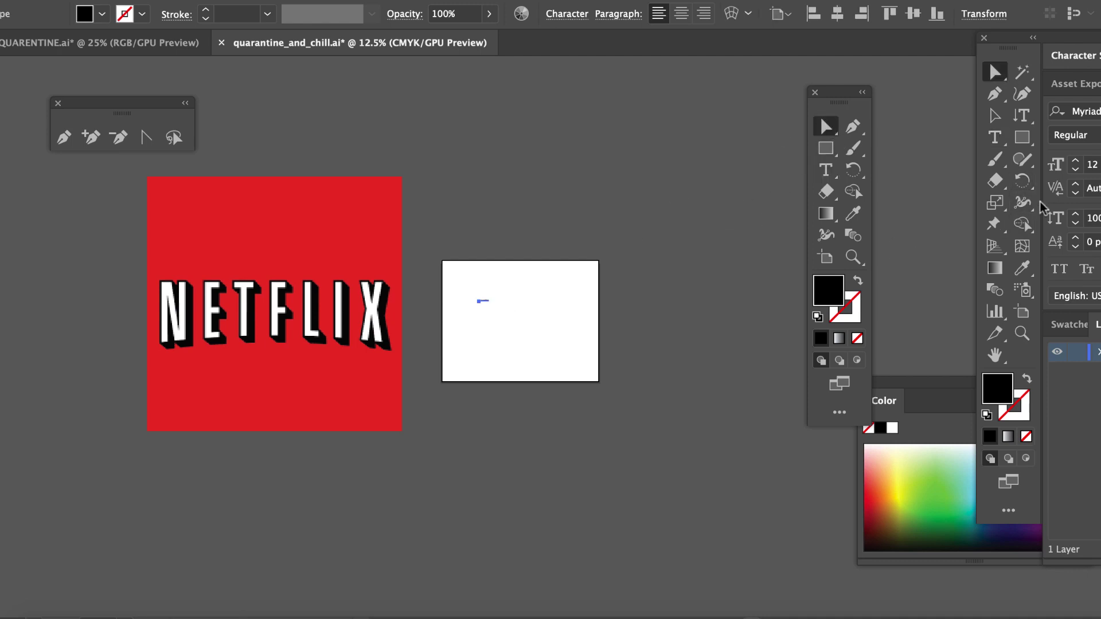
# - Raise the font size of the new text to 92 pt
pyautogui.click(1075, 161)
pyautogui.click(1075, 163)
pyautogui.click(1075, 162)
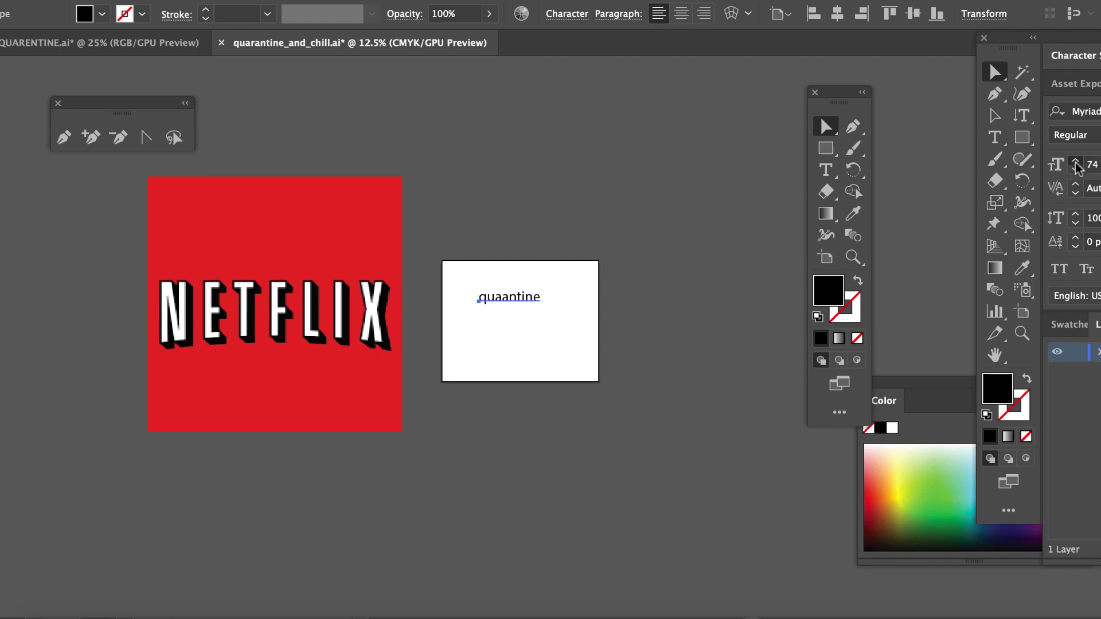
# - Correct the spelling of the text to "quarantine" and shift it slightly on the artboard
pyautogui.click(826, 169)
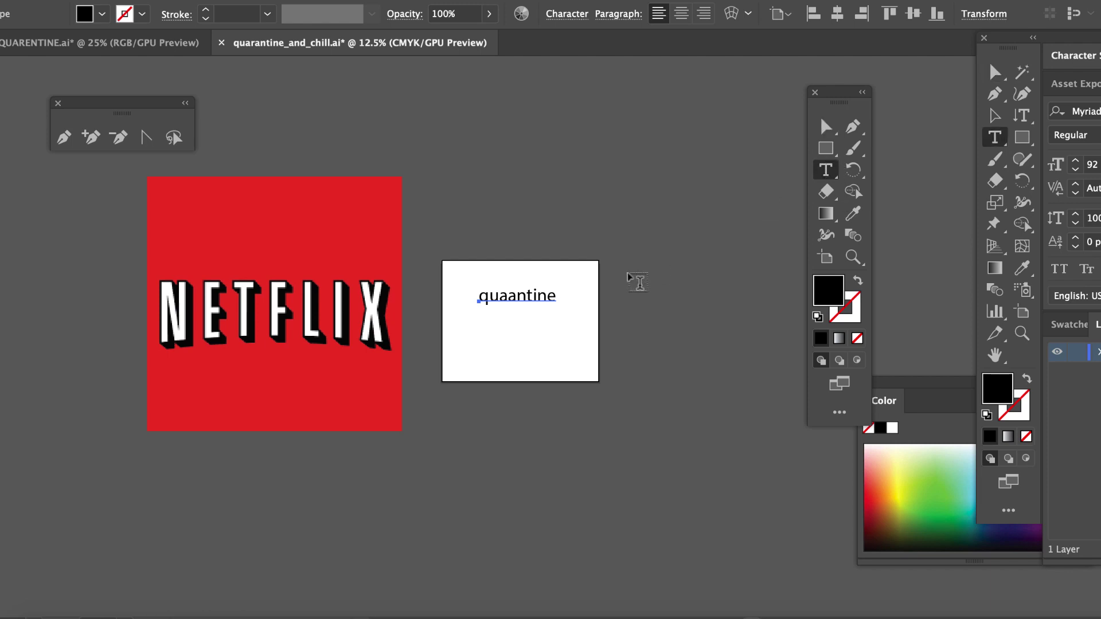
pyautogui.click(509, 292)
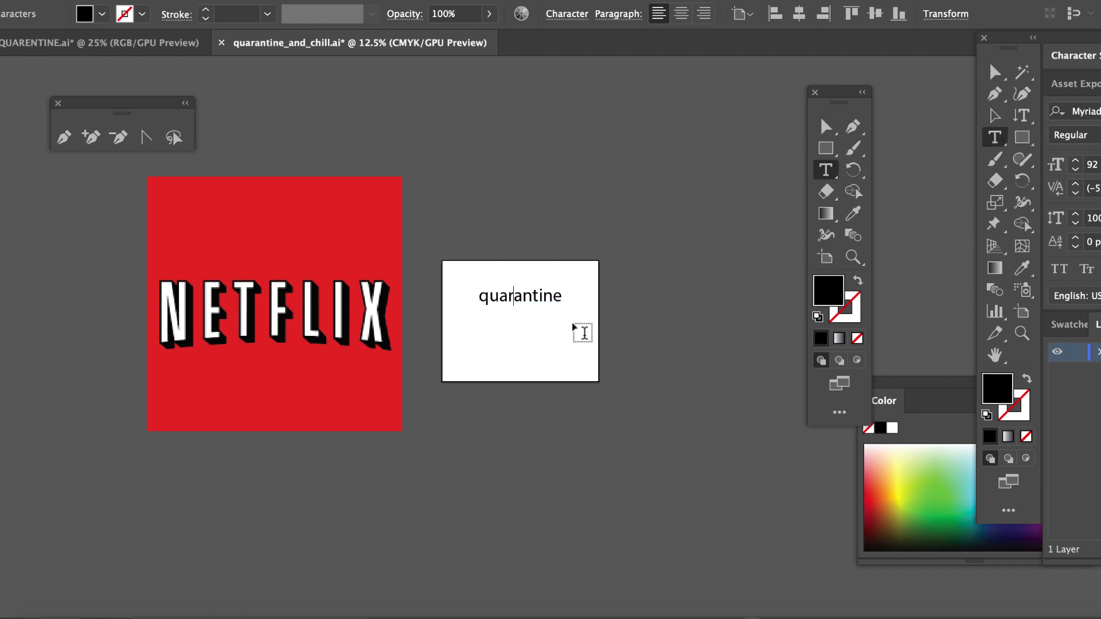
pyautogui.press('Escape')
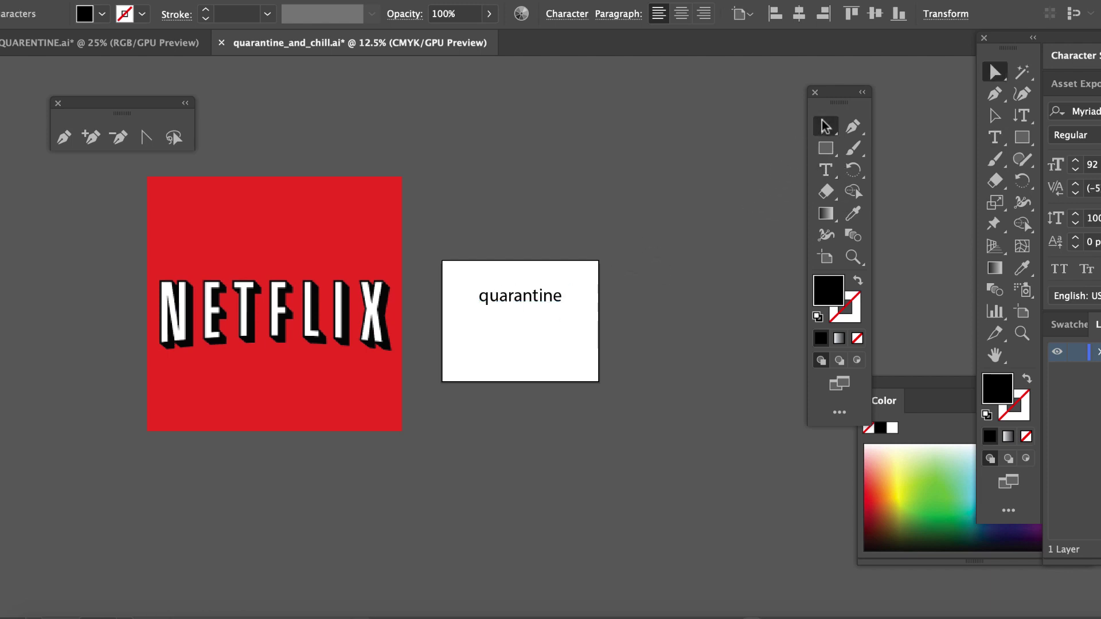
pyautogui.moveTo(548, 295)
pyautogui.mouseDown()
pyautogui.moveTo(568, 297)
pyautogui.moveTo(548, 304)
pyautogui.mouseUp()
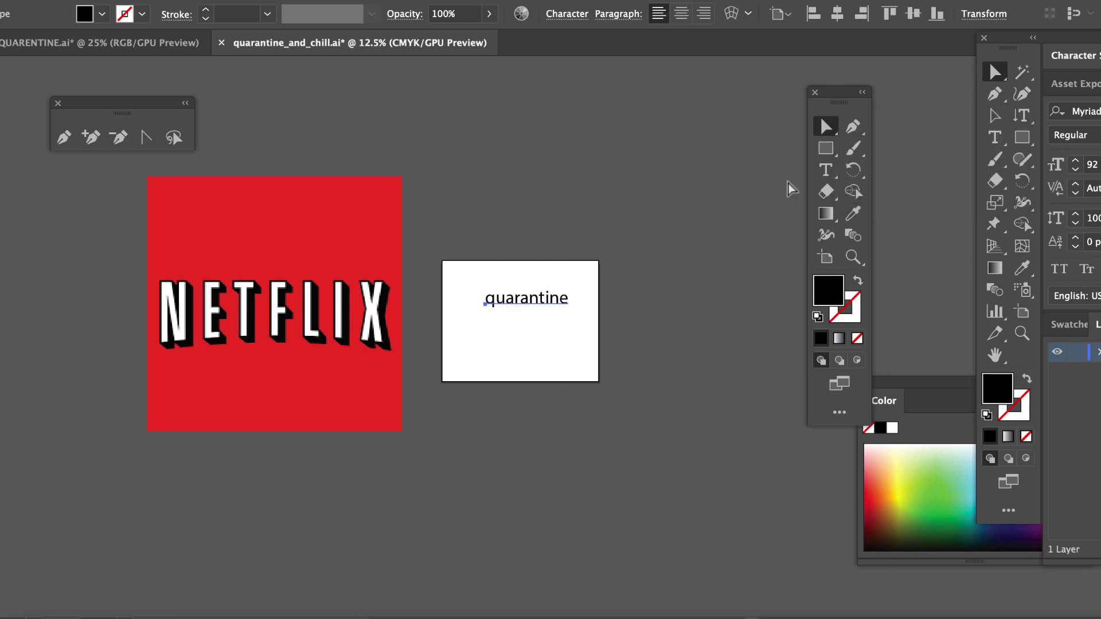
# - Look up the word quarantine on Google in the browser to check its spelling, and return to Illustrator
pyautogui.click(824, 170)
pyautogui.press('super+Tab')
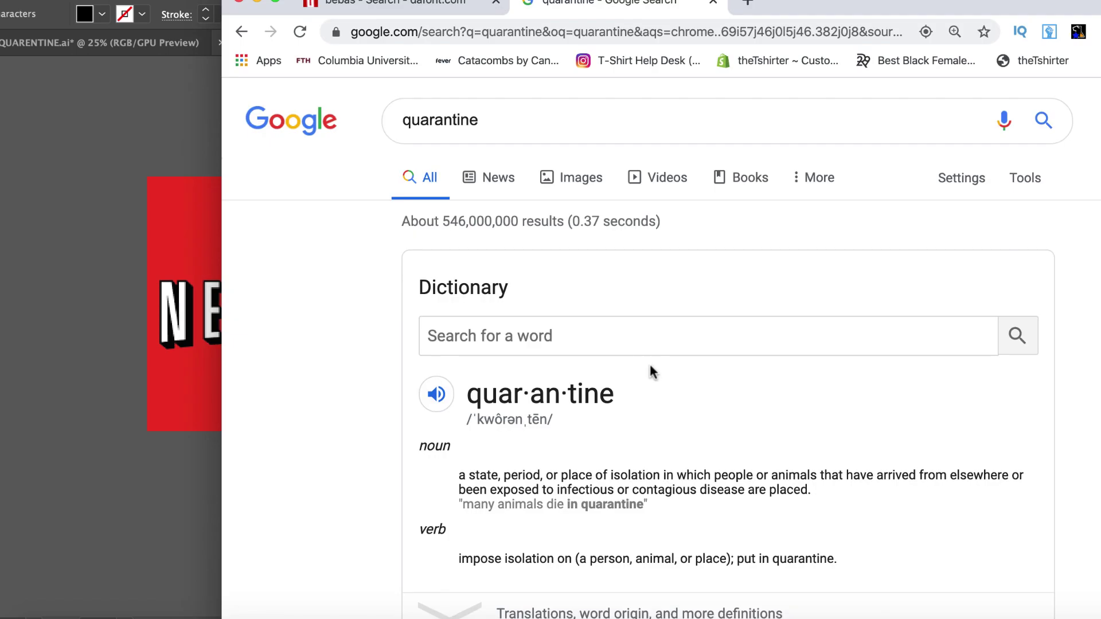
pyautogui.scroll(-1, 651, 372)
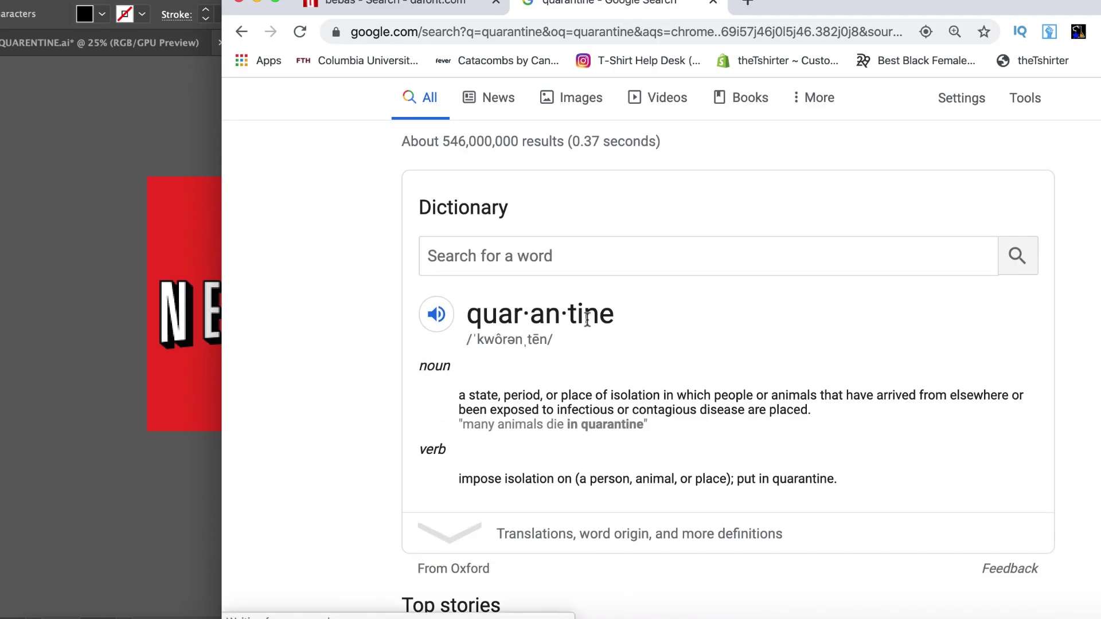
pyautogui.scroll(3, 519, 249)
pyautogui.scroll(-3, 519, 248)
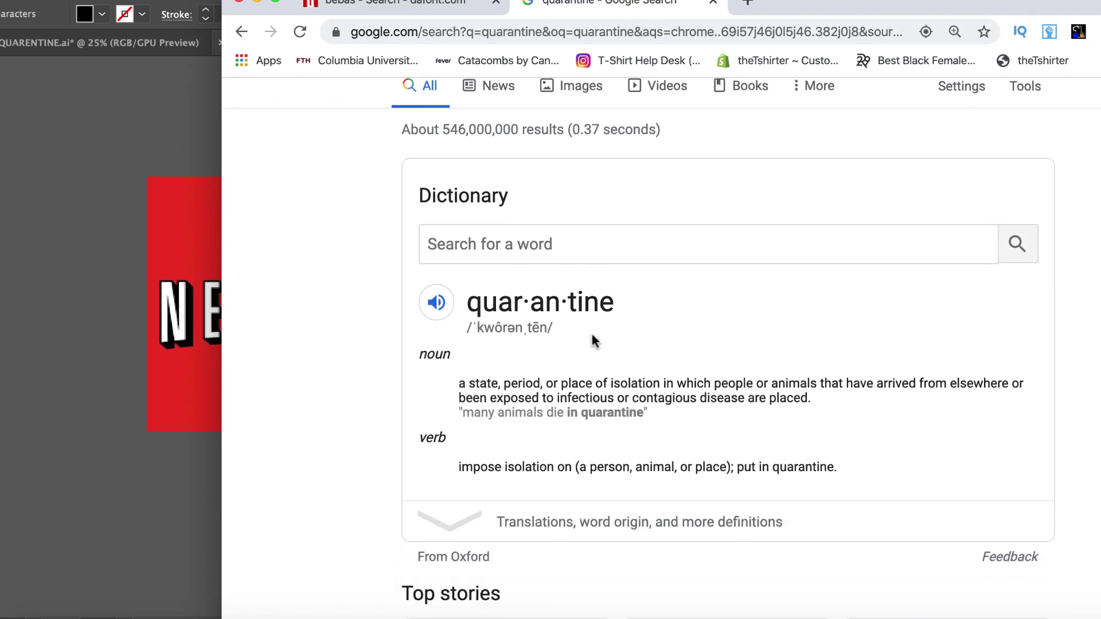
pyautogui.scroll(-1, 570, 376)
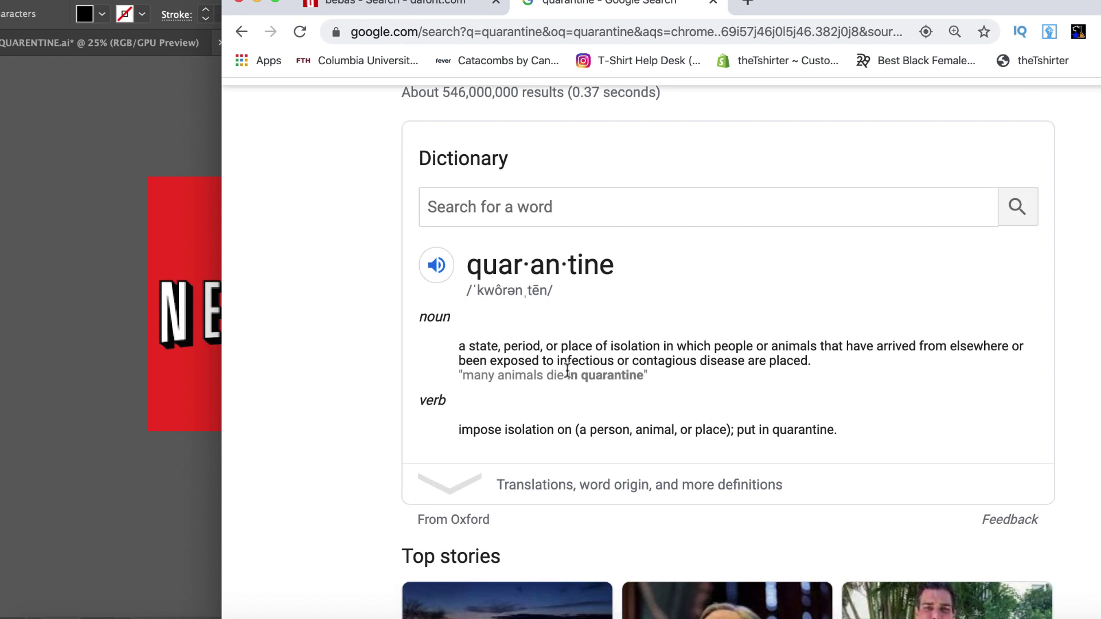
pyautogui.click(186, 226)
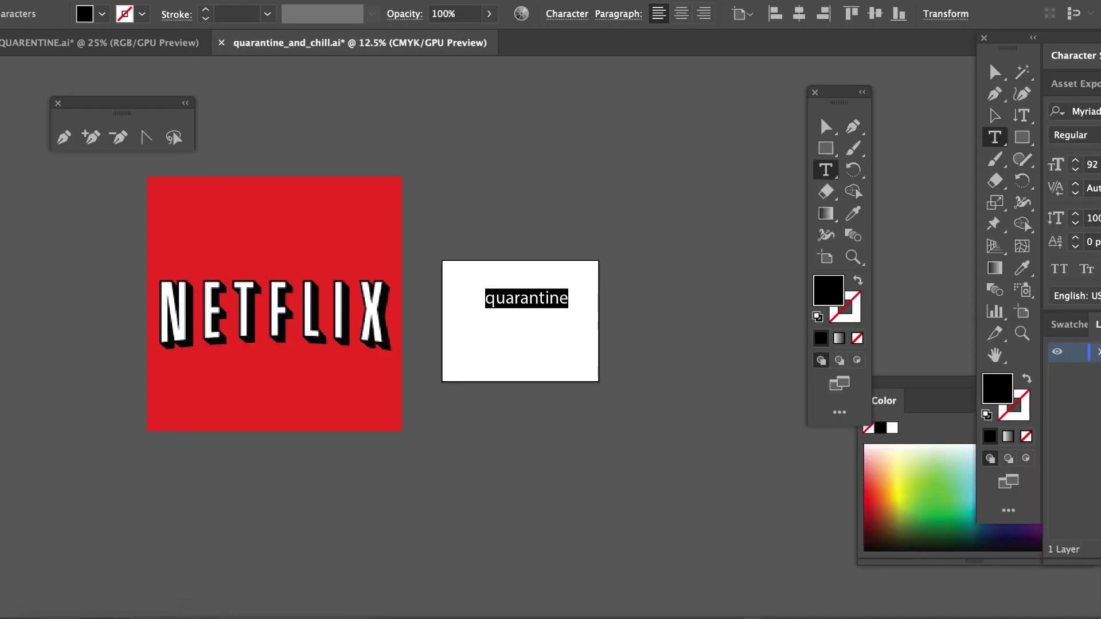
# - Change the font of the word "quarantine" to Bebas
pyautogui.press('super+alt+shift+m')
pyautogui.write('beb')
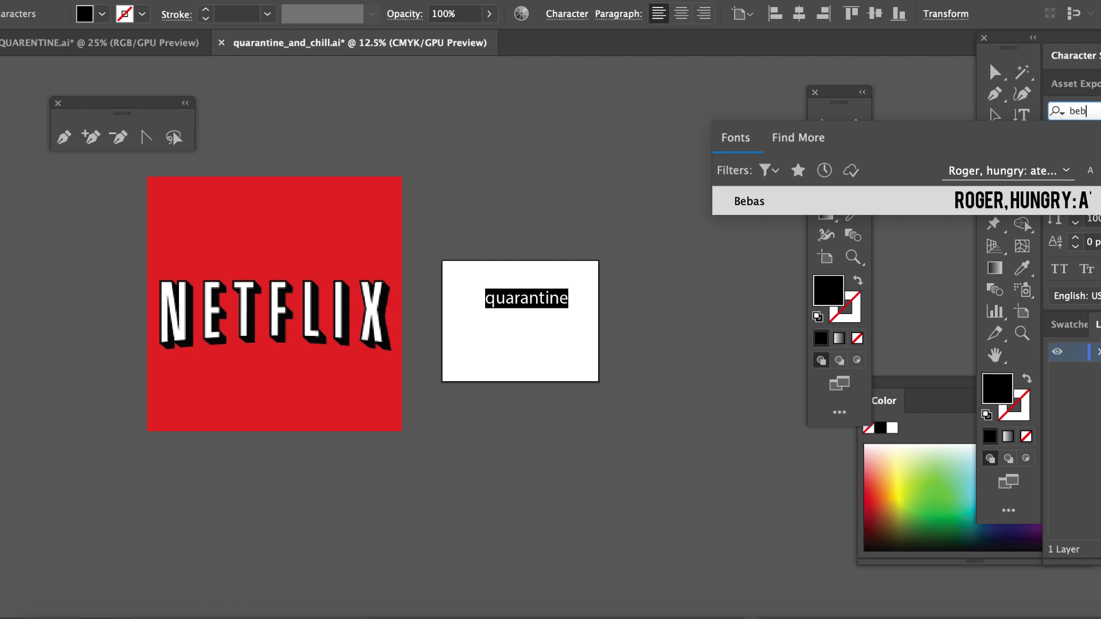
pyautogui.press('Return')
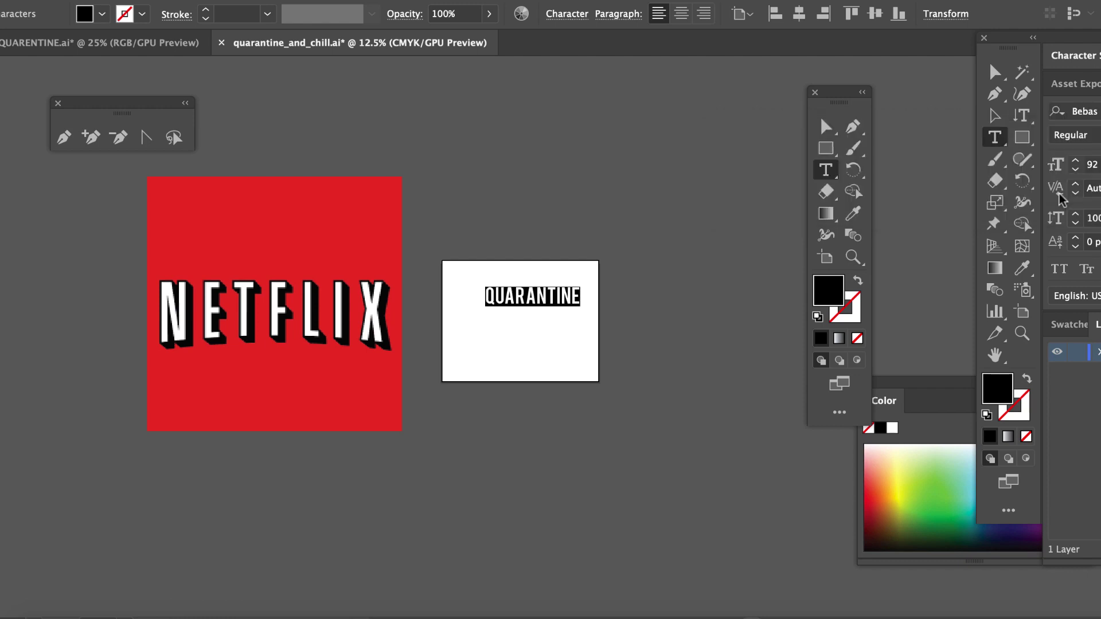
# - Scale the QUARANTINE text up to about 148 pt so it spans nearly the full artboard width
pyautogui.click(825, 126)
pyautogui.click(659, 202)
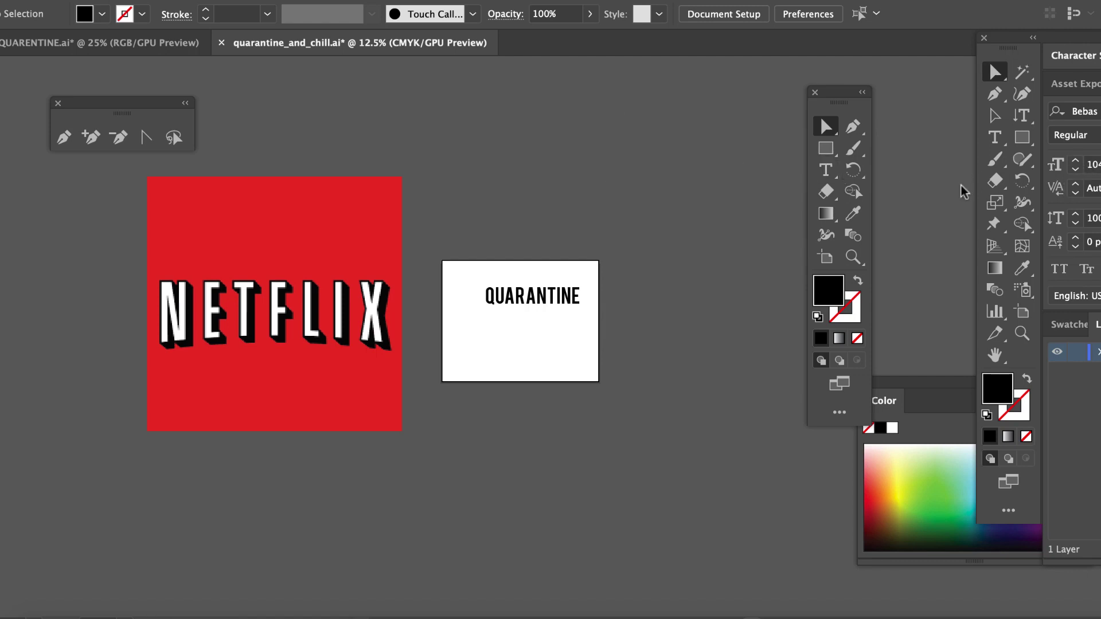
pyautogui.click(565, 298)
pyautogui.moveTo(581, 286); pyautogui.dragTo(598, 275)
# - Add the words AND and CHILL on separate lines below QUARANTINE in the same text object
pyautogui.click(825, 169)
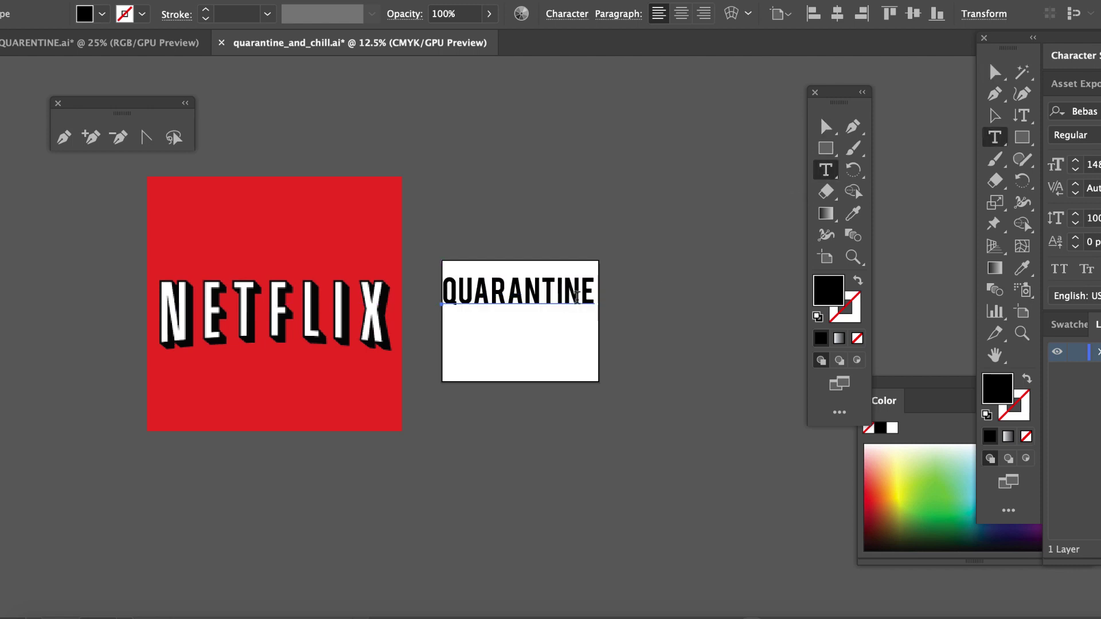
pyautogui.click(587, 290)
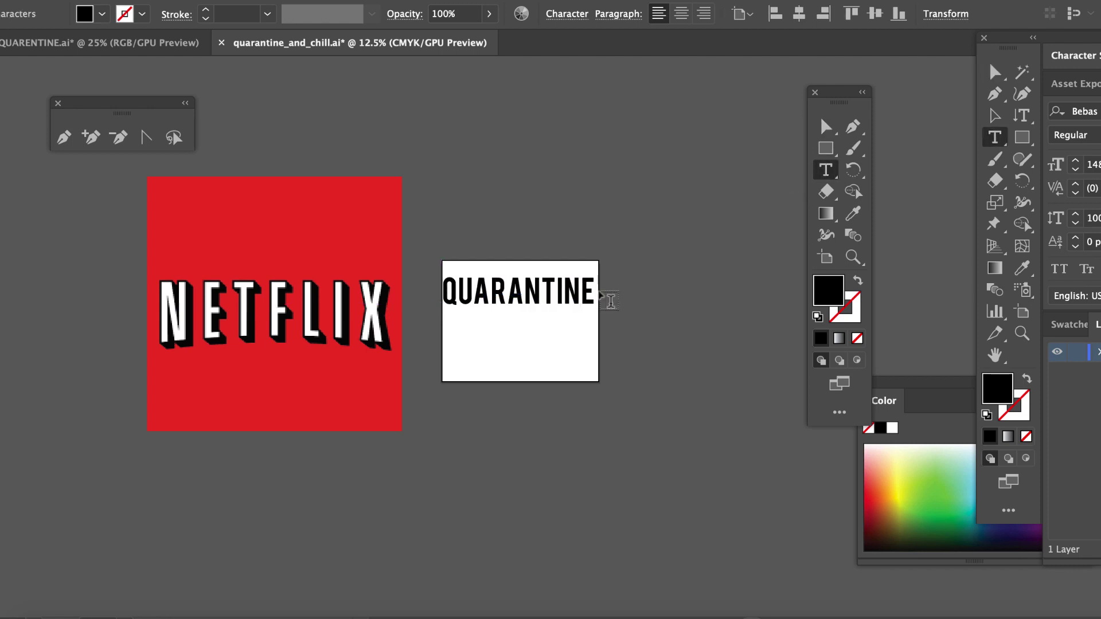
pyautogui.press('Return')
pyautogui.write('AND')
pyautogui.press('Return')
pyautogui.write('CHILL')
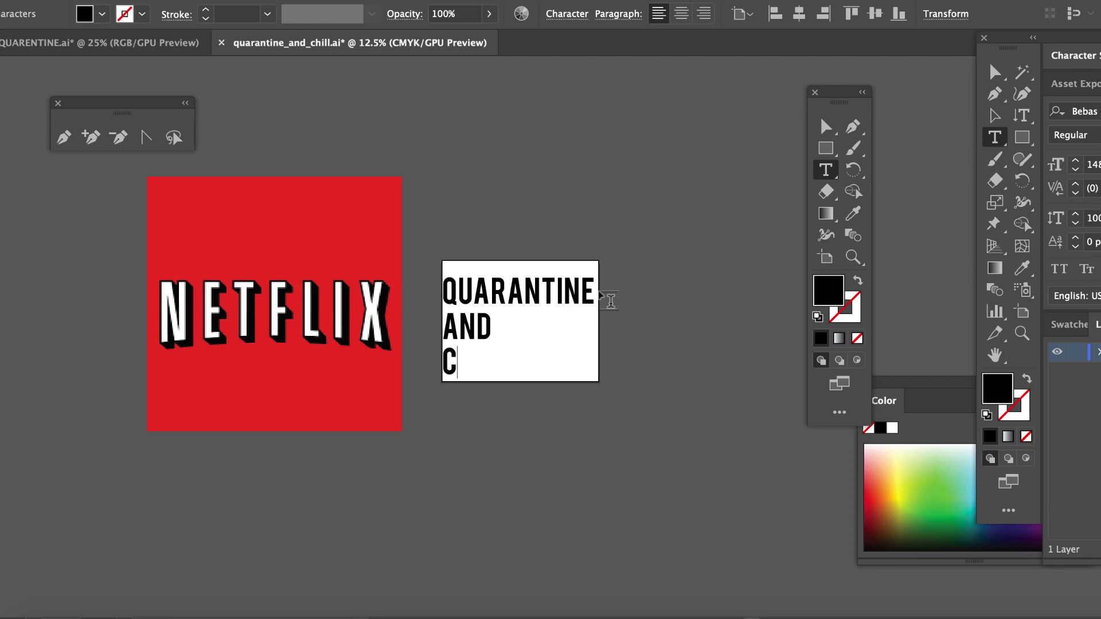
pyautogui.click(826, 126)
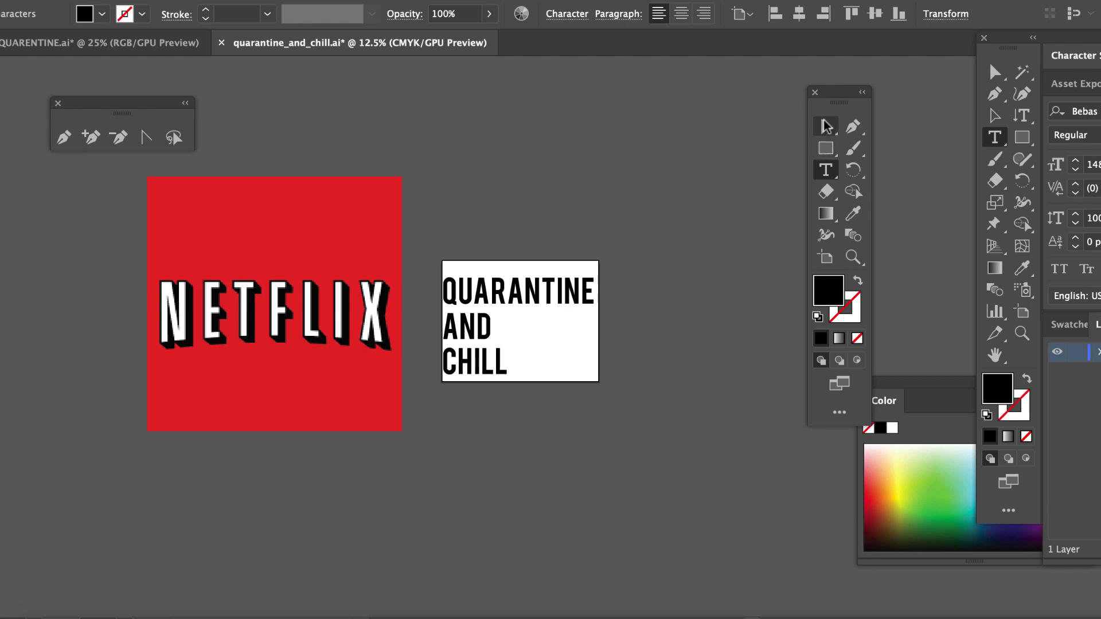
# - Nudge the three-line text into place and put a duplicate of it off the artboard, below and to its right
pyautogui.moveTo(528, 292); pyautogui.dragTo(526, 293)
pyautogui.hotkey('ctrl', '=')
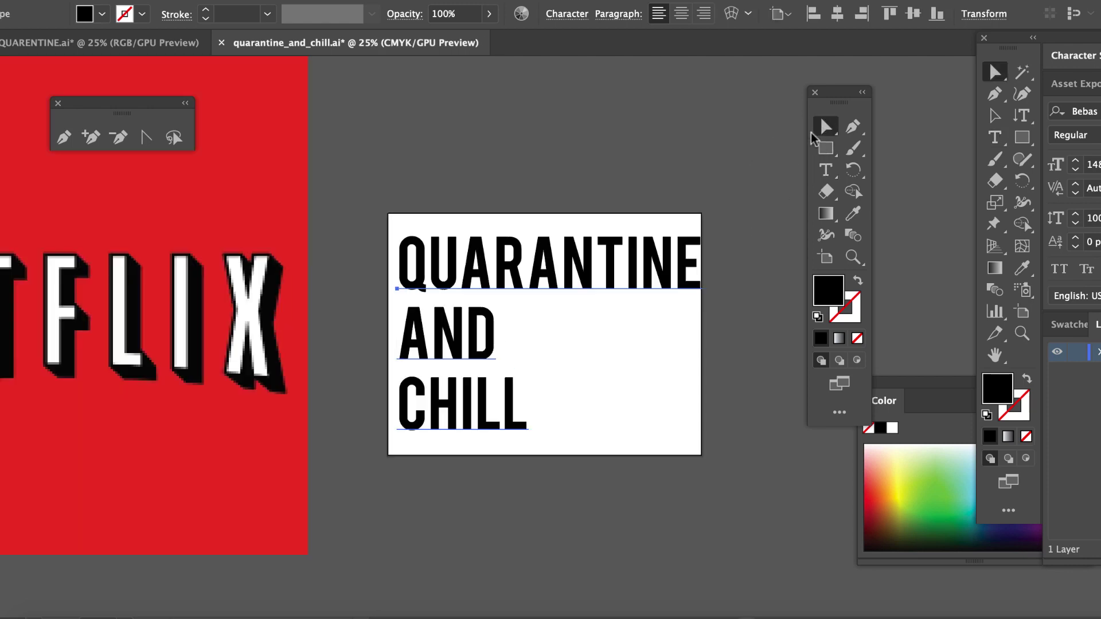
pyautogui.hscroll(5, 601, 291)
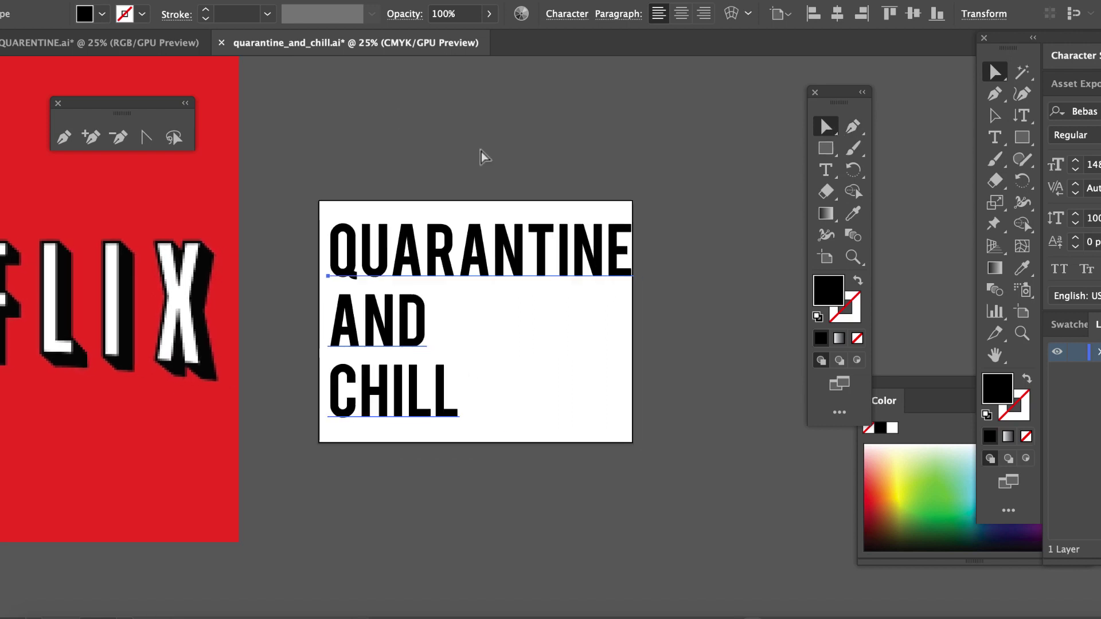
pyautogui.moveTo(404, 249); pyautogui.dragTo(638, 492)
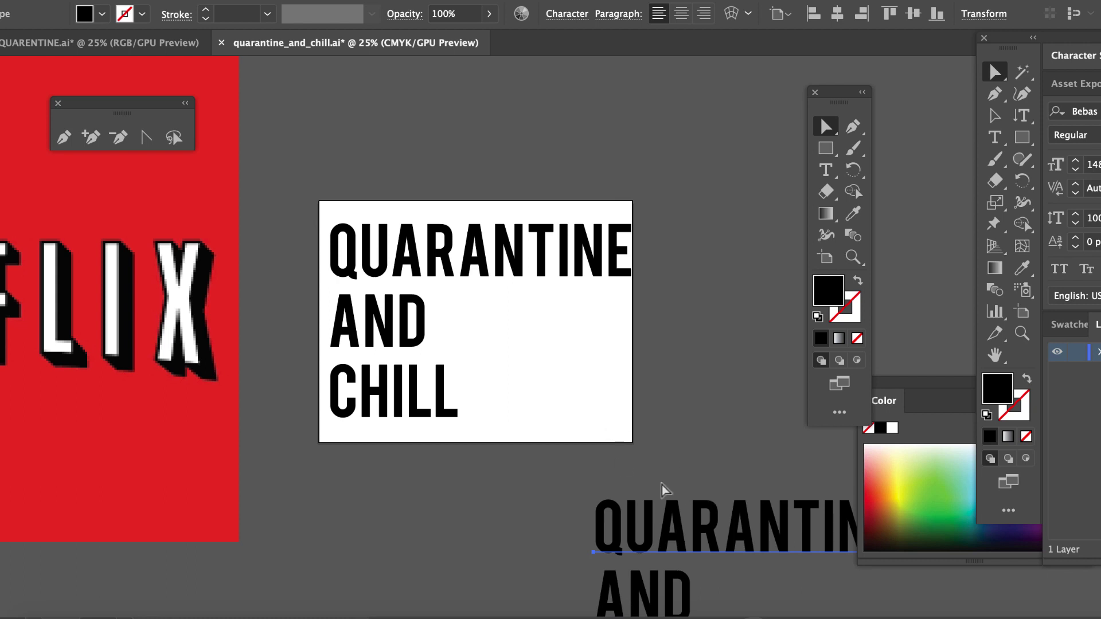
# - Expand the object and fill of the three-line text on the artboard into outlines
pyautogui.scroll(-2, 683, 459)
pyautogui.click(571, 240)
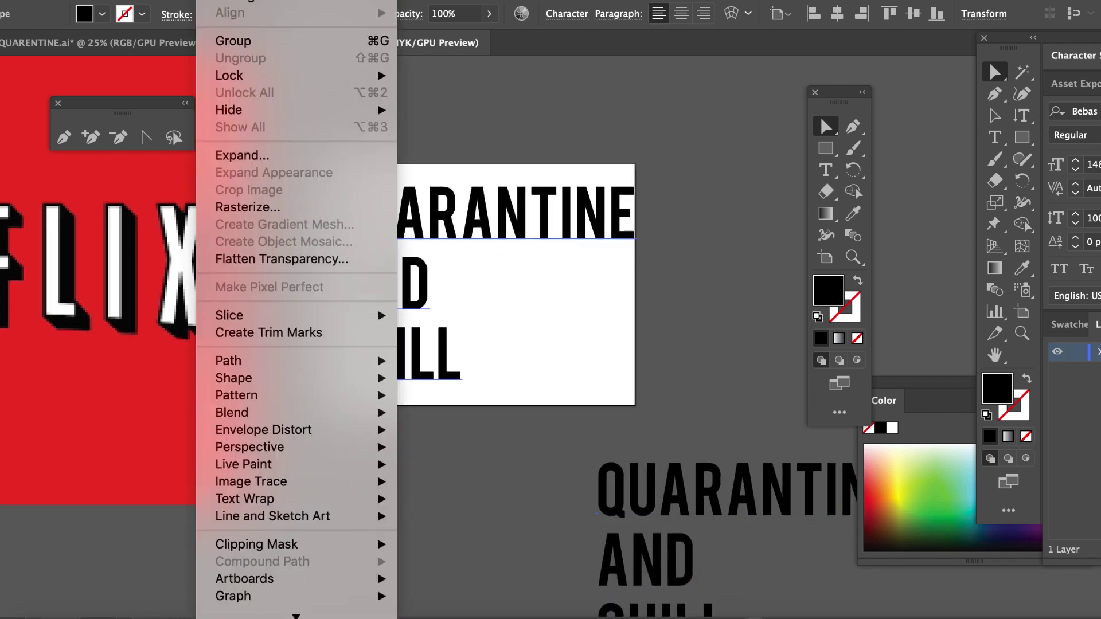
pyautogui.click(255, 162)
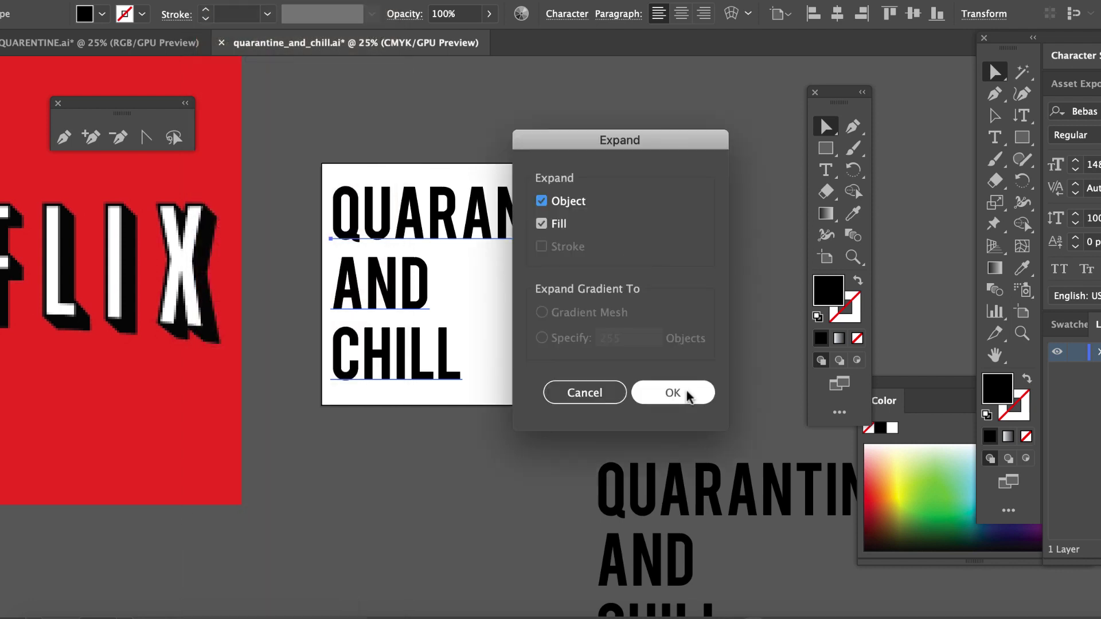
pyautogui.click(696, 395)
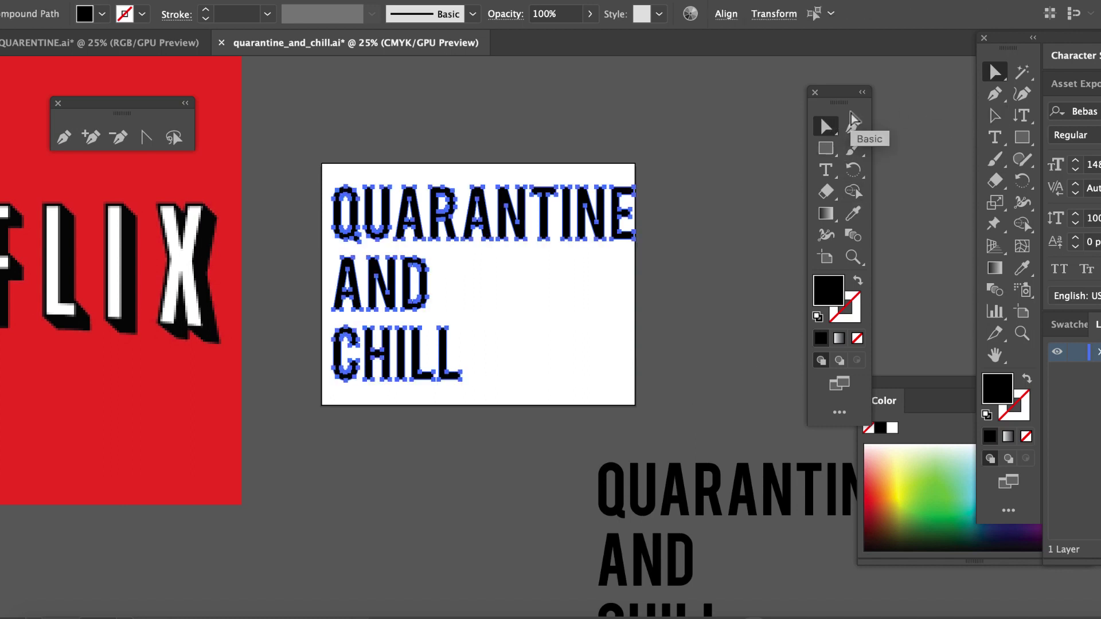
pyautogui.click(390, 166)
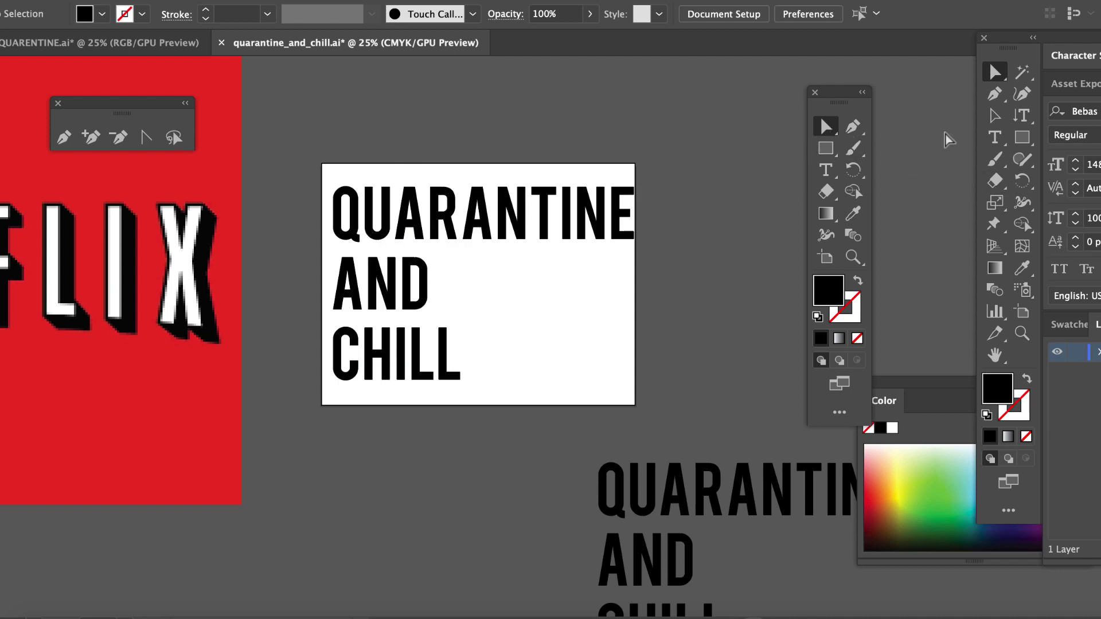
# - Move the outlined words AND and CHILL across so they sit roughly centred beneath QUARANTINE
pyautogui.click(994, 115)
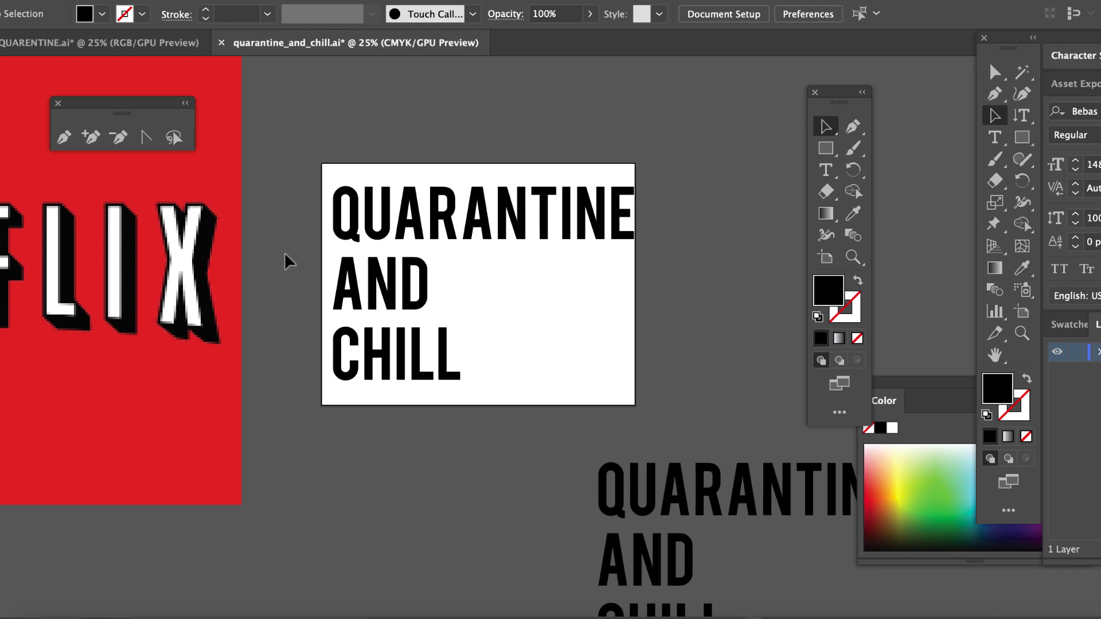
pyautogui.click(409, 304)
pyautogui.moveTo(406, 280); pyautogui.dragTo(499, 284)
pyautogui.click(378, 337)
pyautogui.click(504, 358)
pyautogui.moveTo(505, 358); pyautogui.dragTo(491, 358)
pyautogui.click(609, 328)
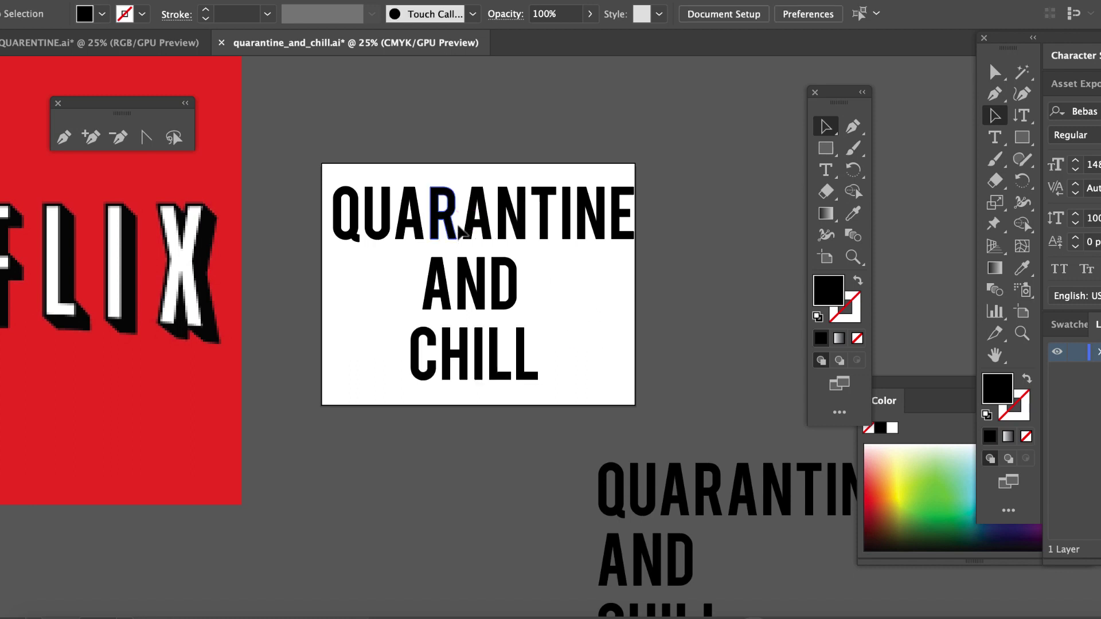
# - Stretch the outlined QUARANTINE letters upward to make the word taller, keeping its baseline and width
pyautogui.click(447, 212)
pyautogui.click(348, 170)
pyautogui.moveTo(663, 228); pyautogui.dragTo(430, 234)
pyautogui.hscroll(-5, 430, 233)
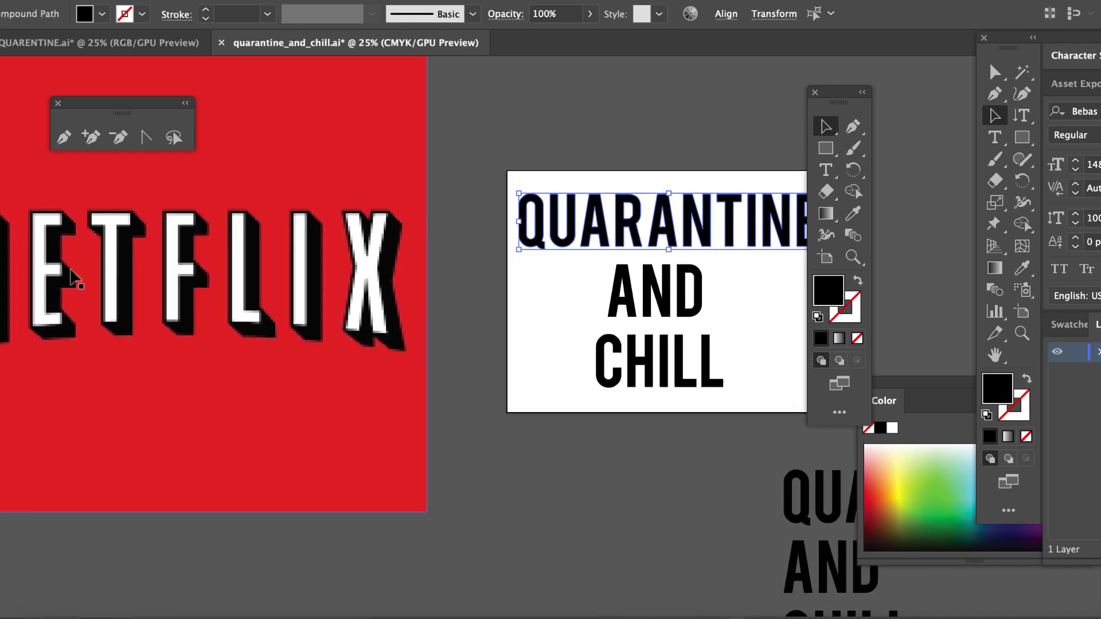
pyautogui.hscroll(-5, 60, 358)
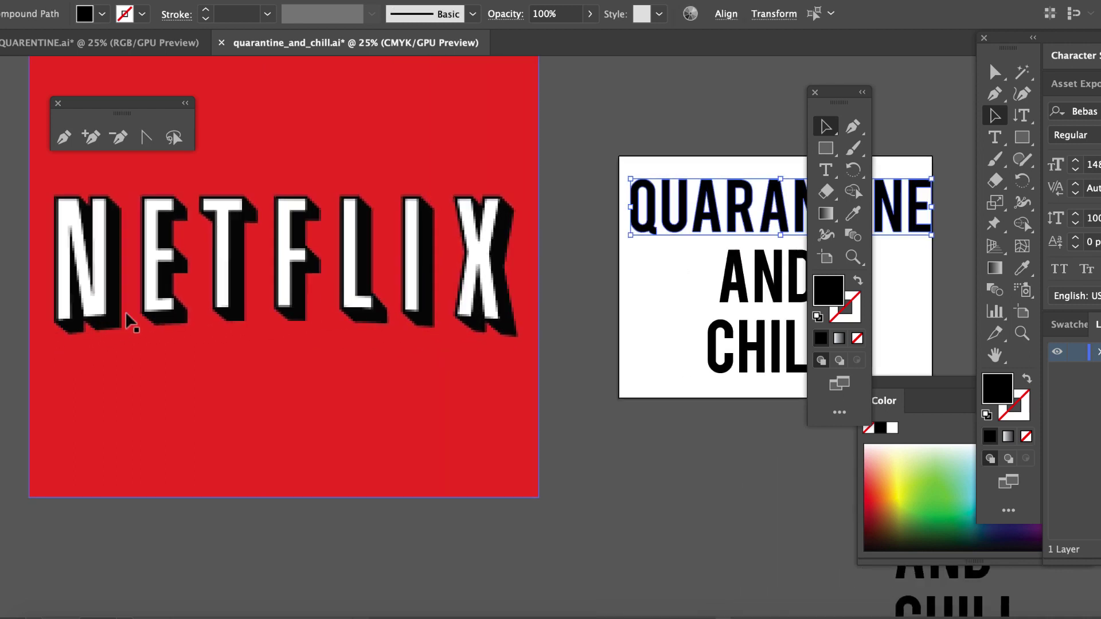
pyautogui.scroll(1, 527, 344)
pyautogui.hscroll(1, 527, 344)
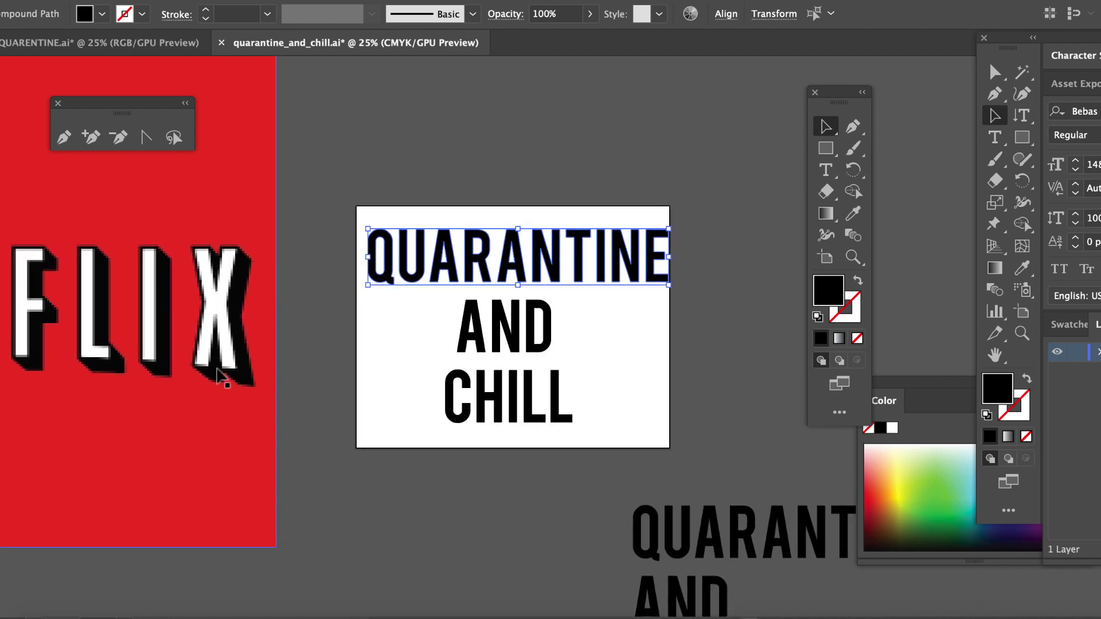
pyautogui.moveTo(519, 227); pyautogui.dragTo(517, 212)
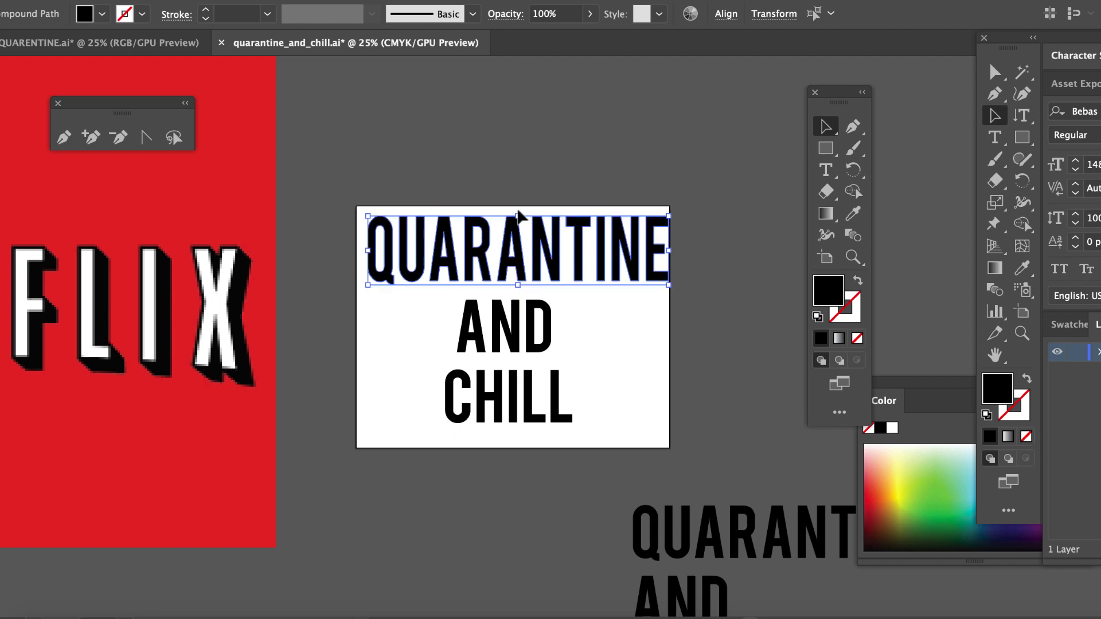
pyautogui.click(535, 180)
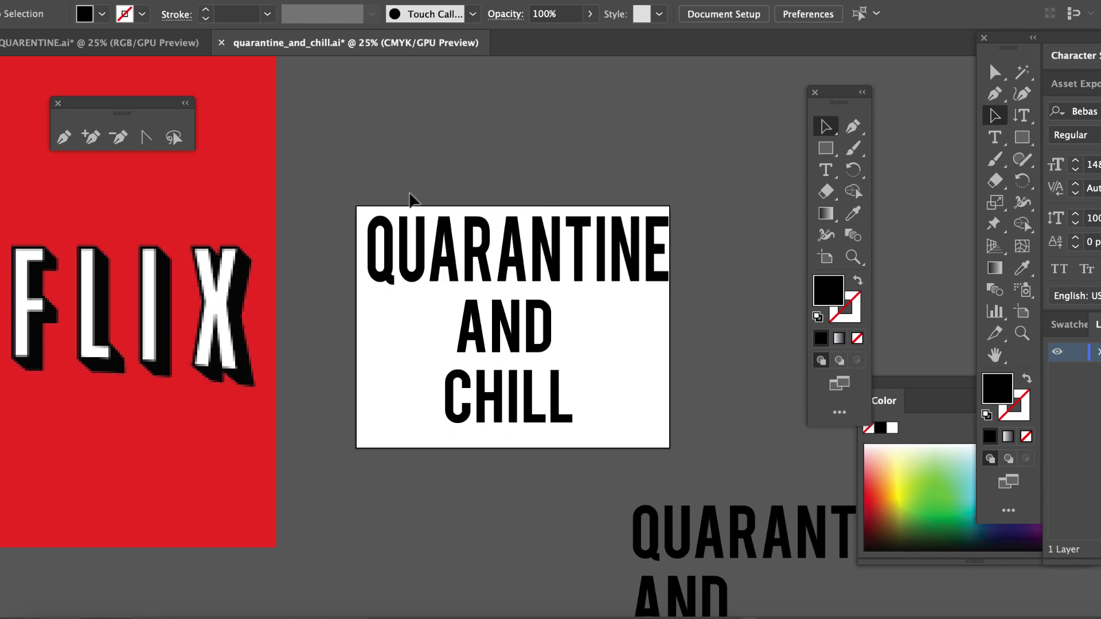
# - Select all the outlined words on the artboard and place a duplicate of them just beyond its right side
pyautogui.click(665, 259)
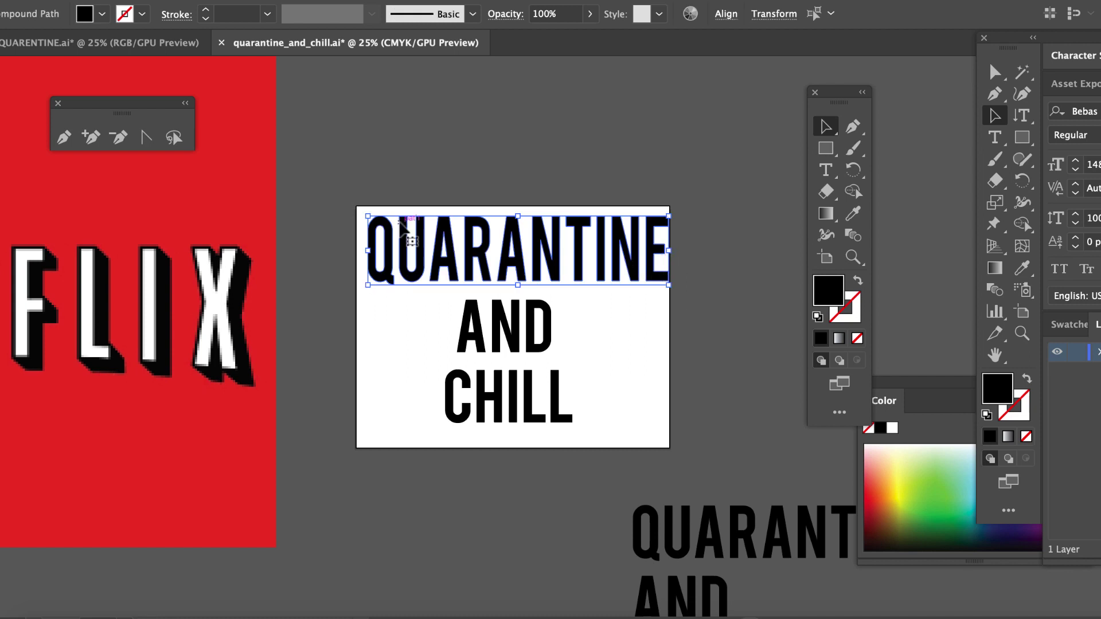
pyautogui.click(345, 182)
pyautogui.moveTo(614, 373); pyautogui.dragTo(610, 380)
pyautogui.hscroll(10, 587, 361)
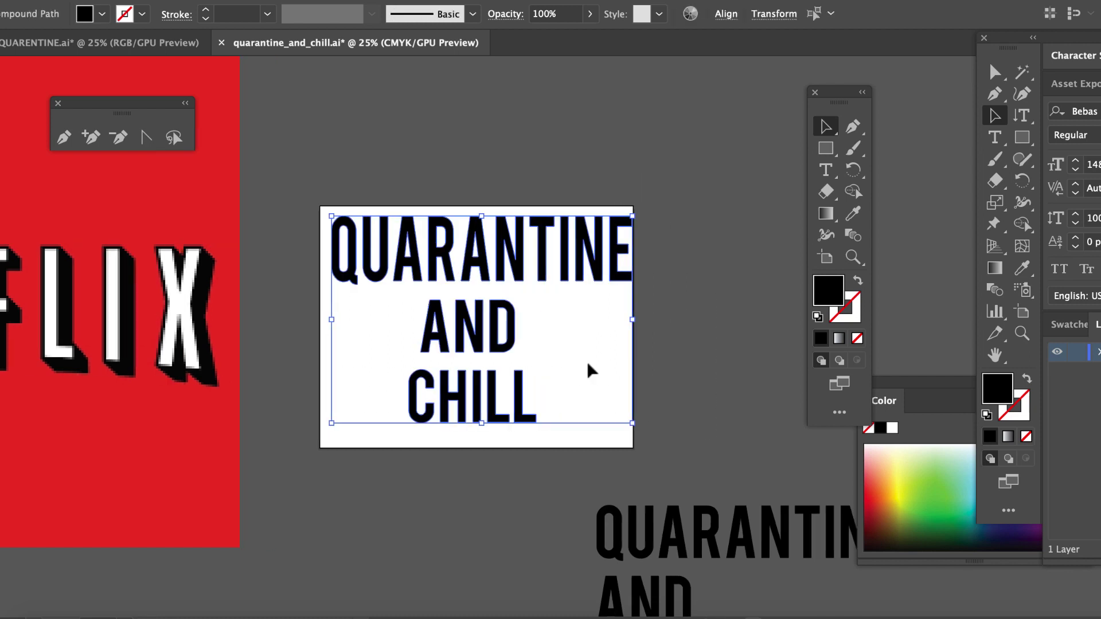
pyautogui.moveTo(387, 321); pyautogui.dragTo(710, 313)
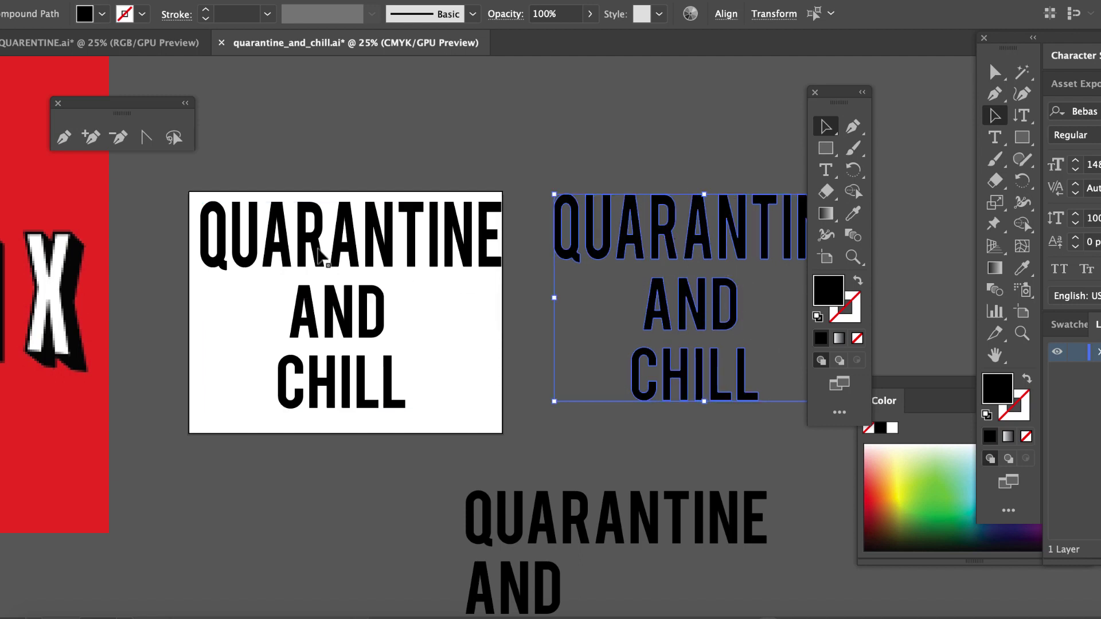
# - Warp the artboard's QUARANTINE with a horizontal Arc Lower envelope at -12% bend
pyautogui.click(237, 188)
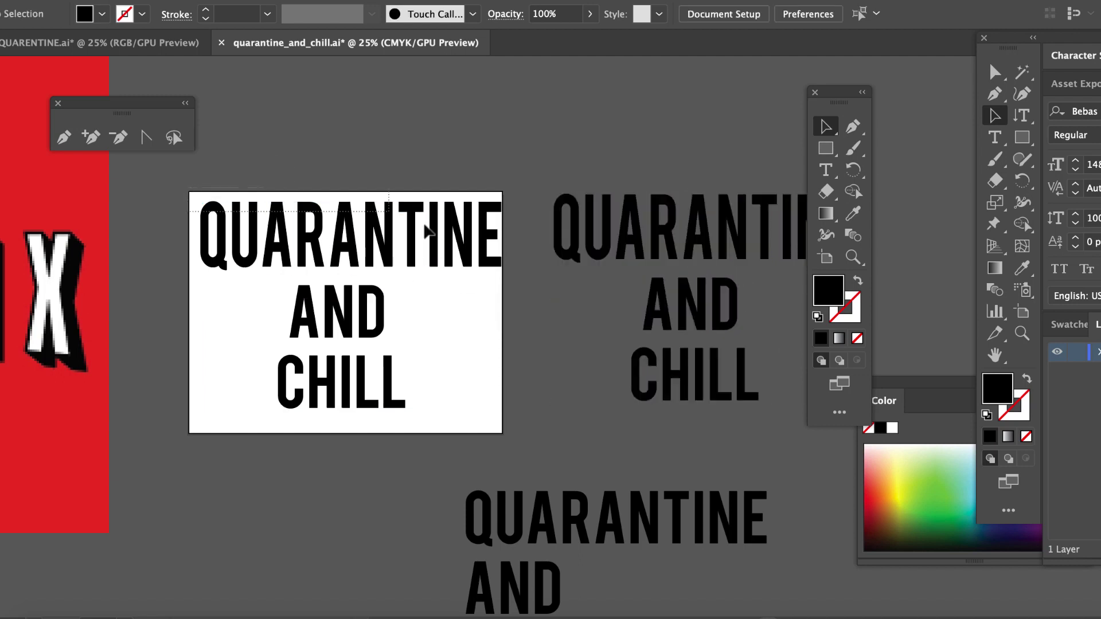
pyautogui.click(498, 259)
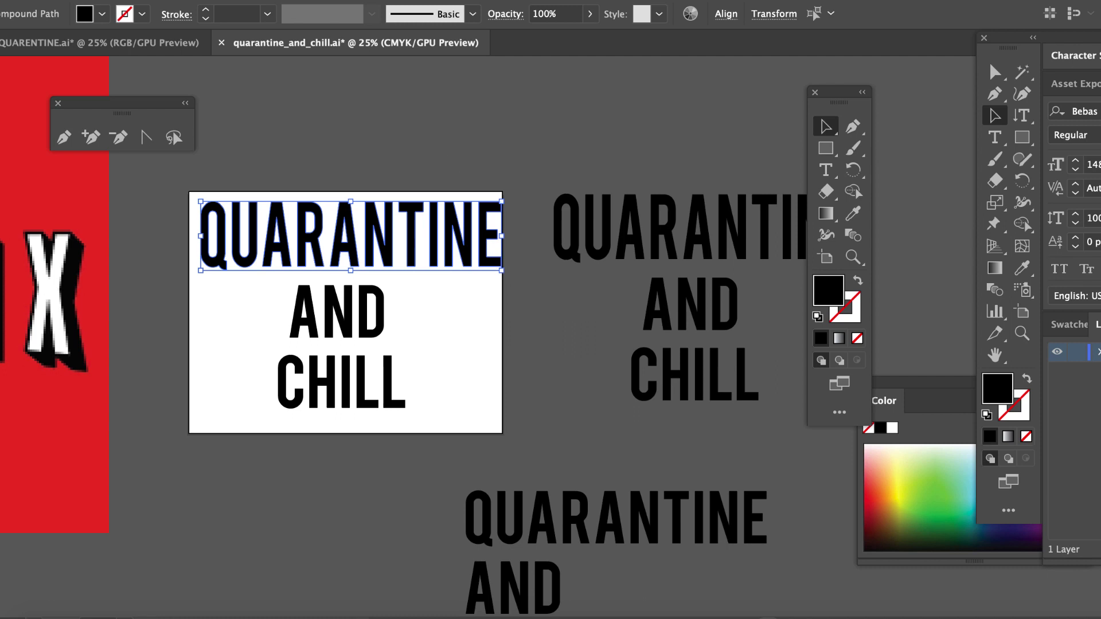
pyautogui.click(235, 1)
pyautogui.moveTo(269, 434)
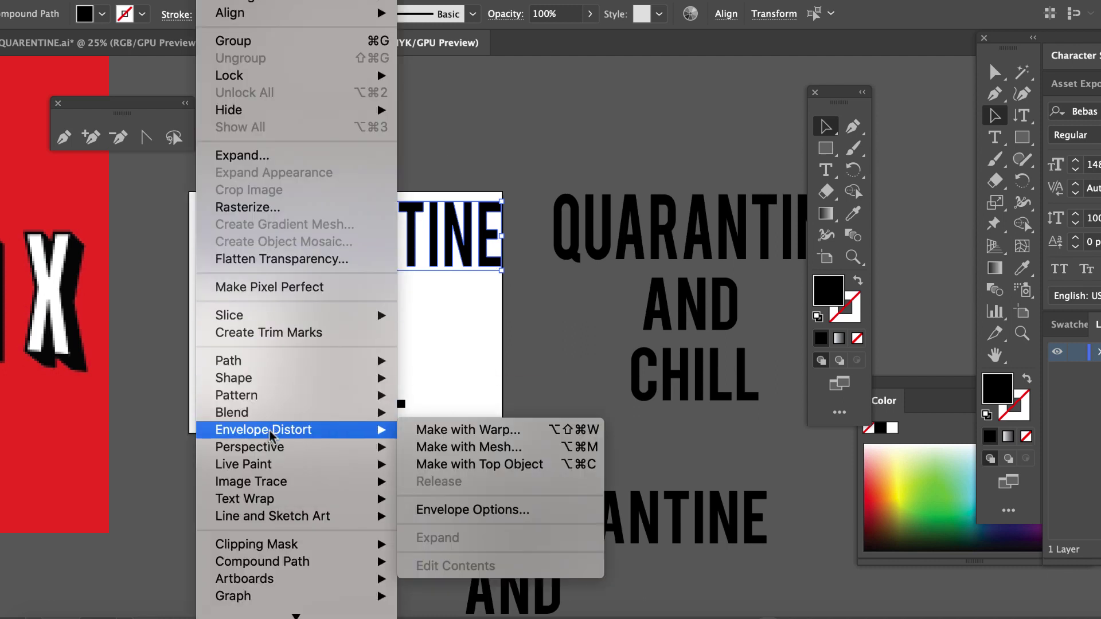
pyautogui.click(506, 431)
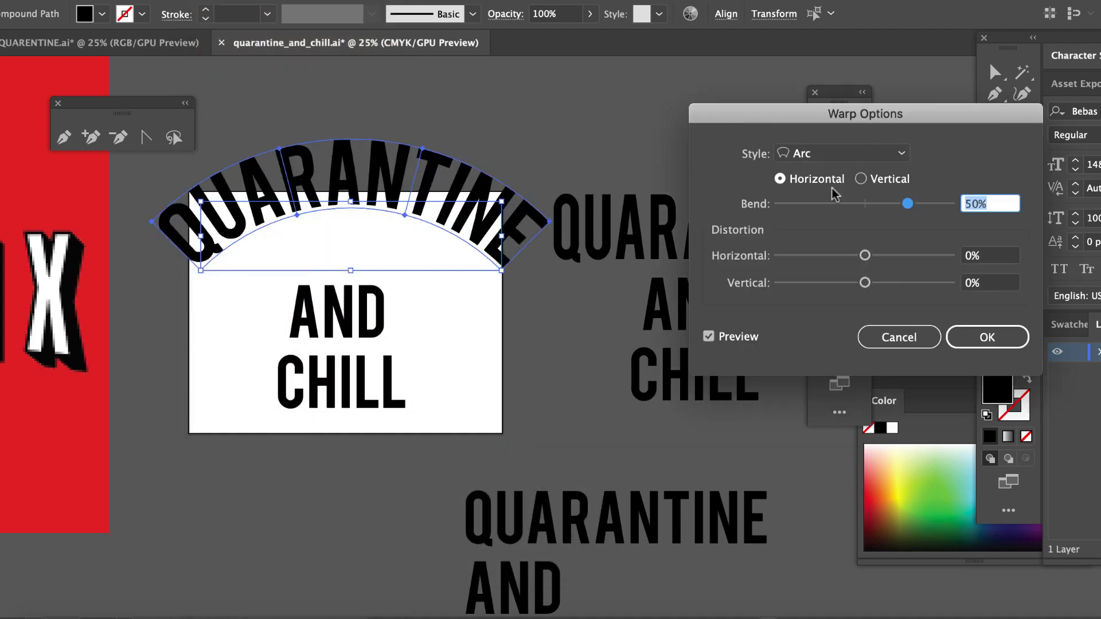
pyautogui.click(881, 155)
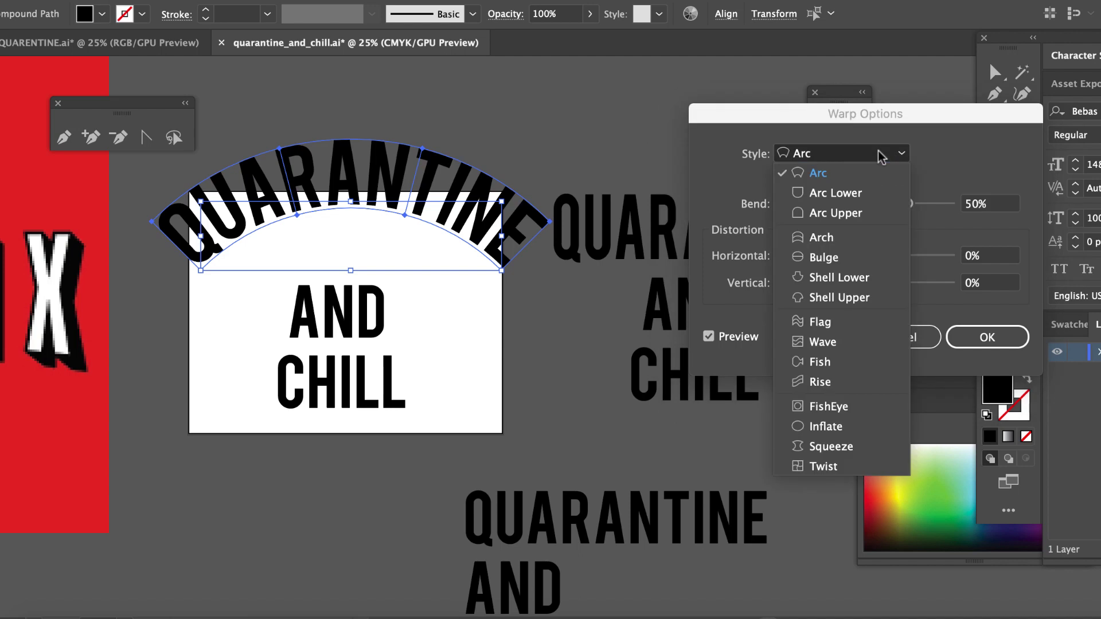
pyautogui.click(853, 198)
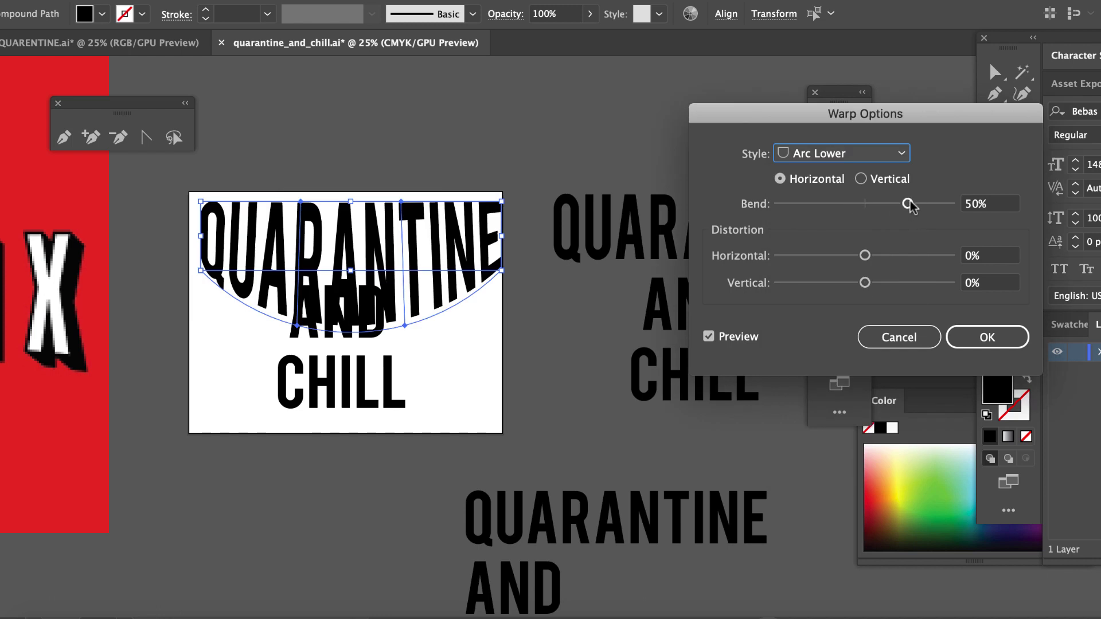
pyautogui.moveTo(908, 205); pyautogui.dragTo(859, 210)
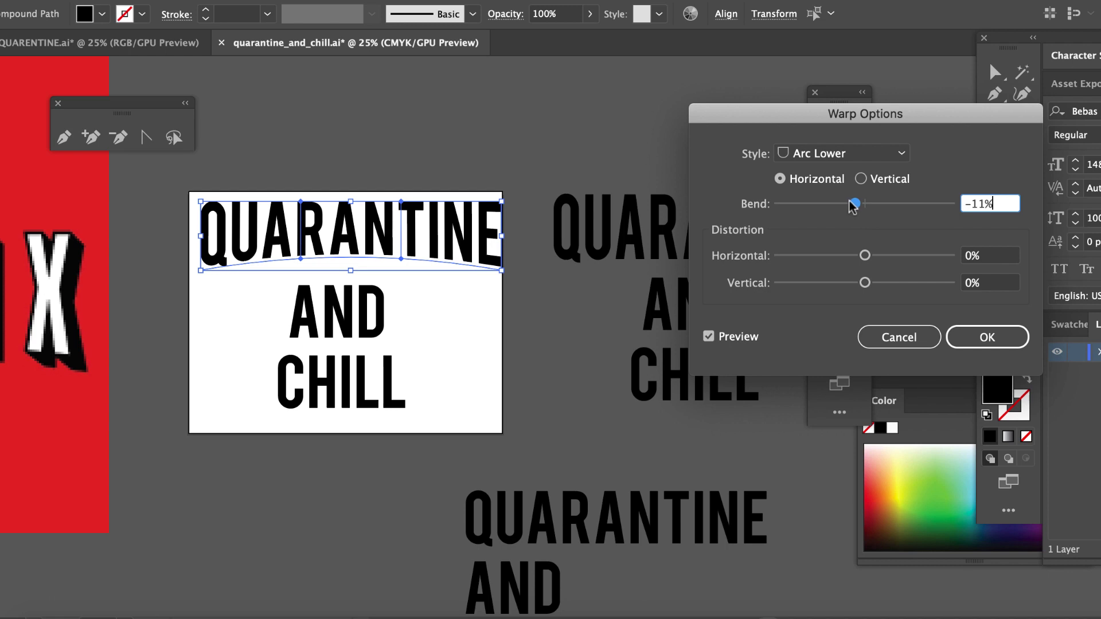
pyautogui.moveTo(853, 207); pyautogui.dragTo(852, 207)
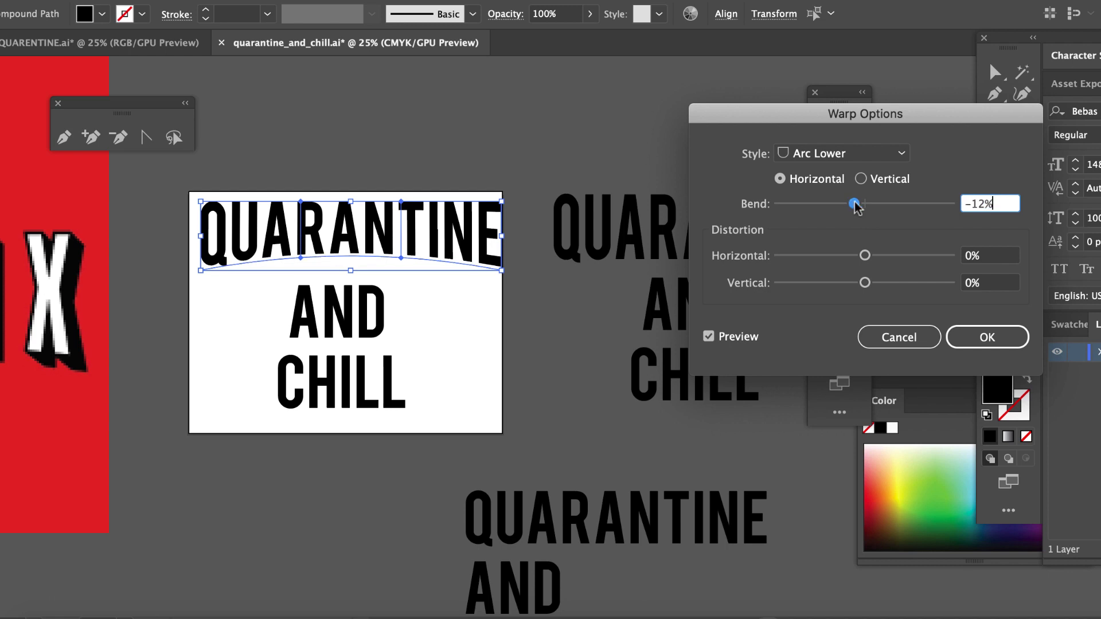
pyautogui.click(1018, 337)
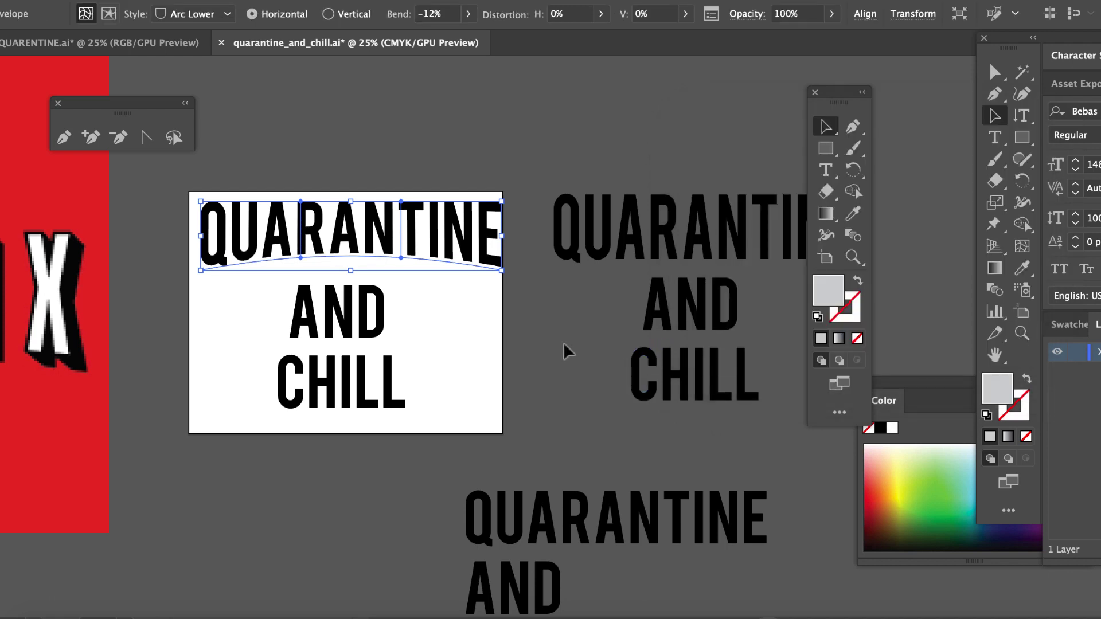
# - Duplicate the warped QUARANTINE together with AND and CHILL to the empty space below the artboard
pyautogui.hscroll(-2, 563, 342)
pyautogui.hscroll(-10, 562, 344)
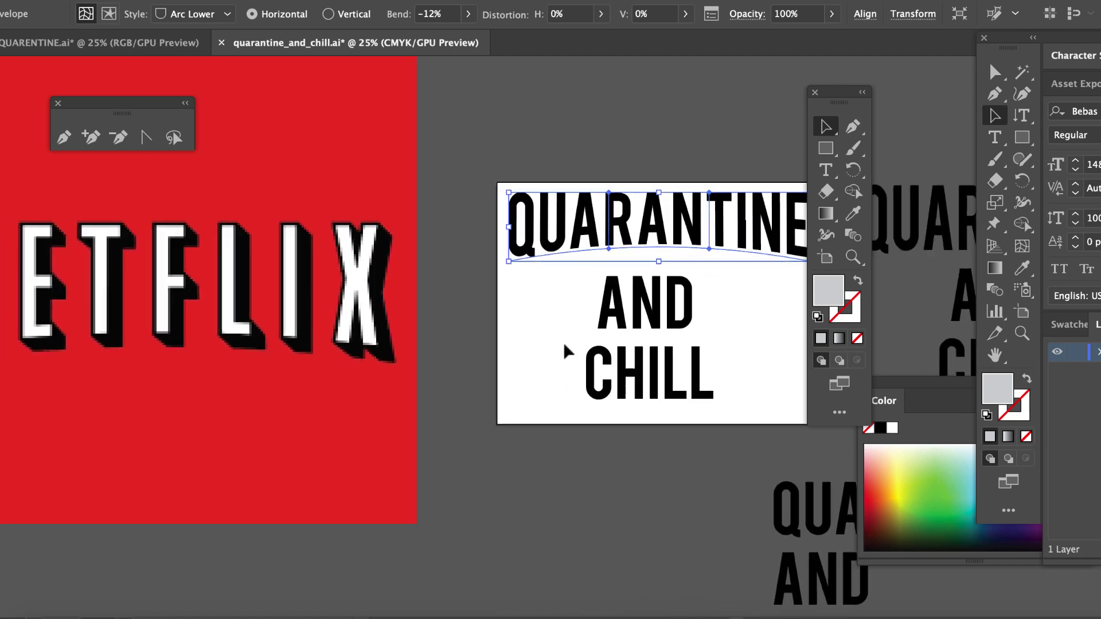
pyautogui.hscroll(6, 563, 342)
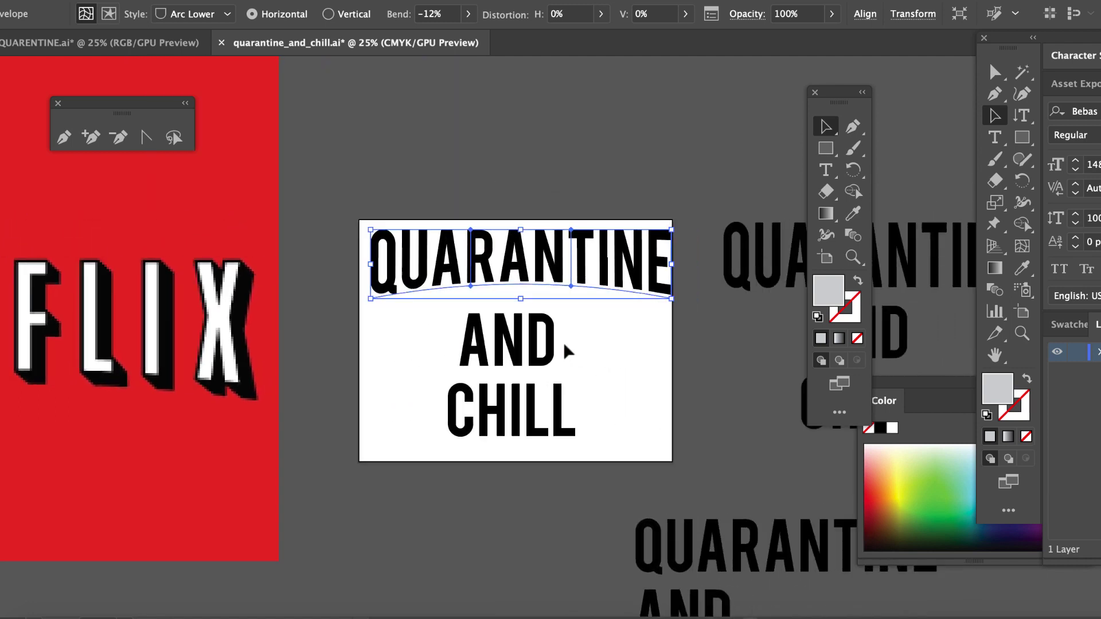
pyautogui.click(684, 197)
pyautogui.hscroll(3, 663, 160)
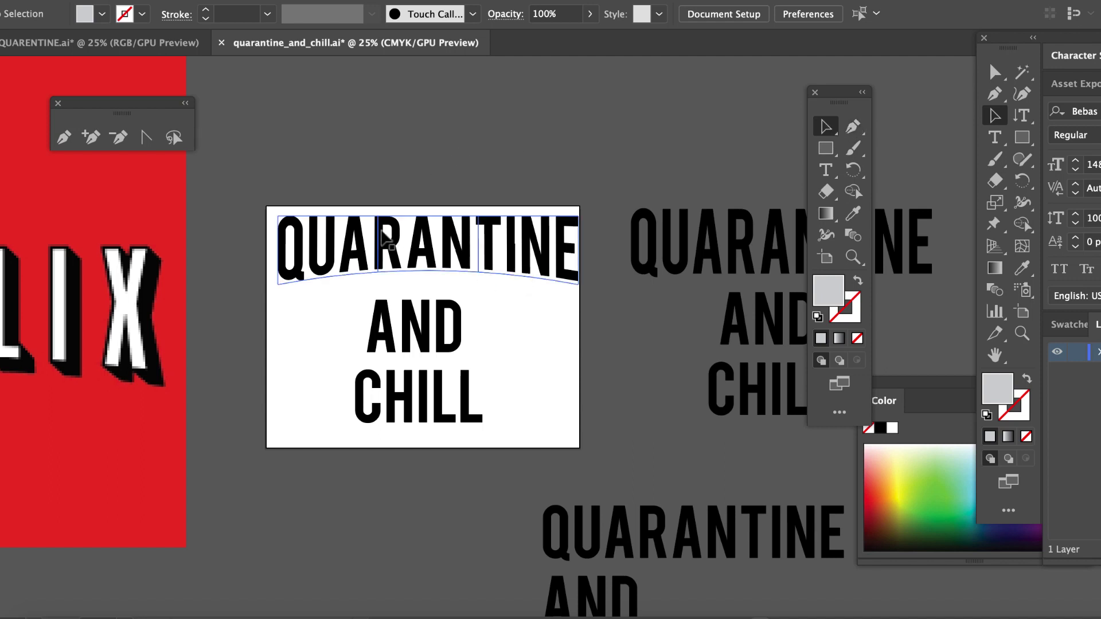
pyautogui.click(540, 344)
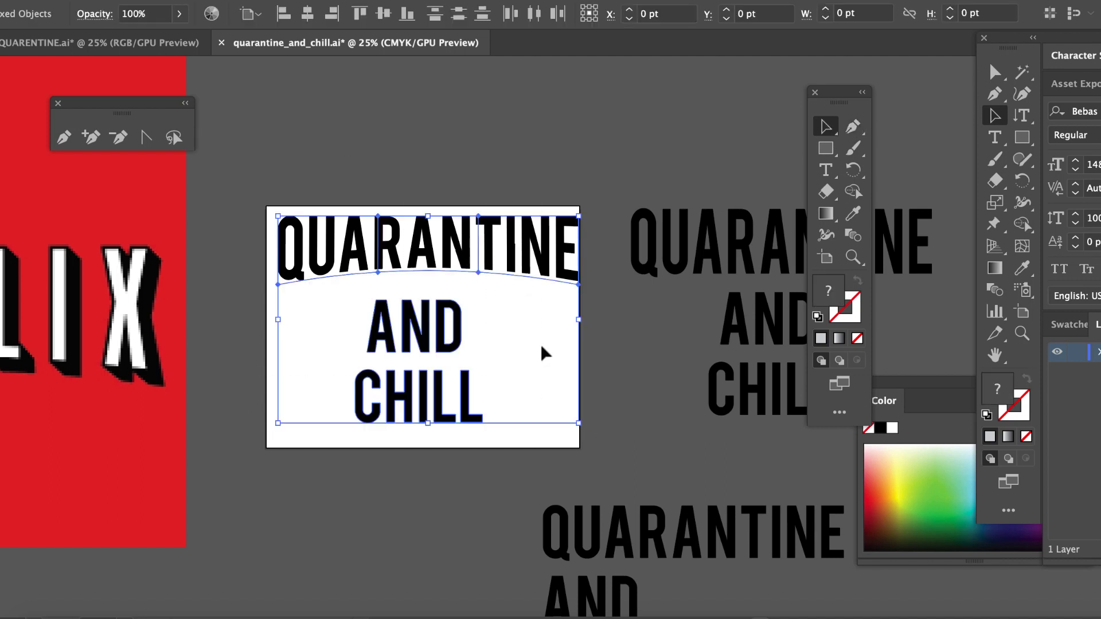
pyautogui.moveTo(504, 261); pyautogui.dragTo(424, 551)
pyautogui.scroll(-3, 467, 344)
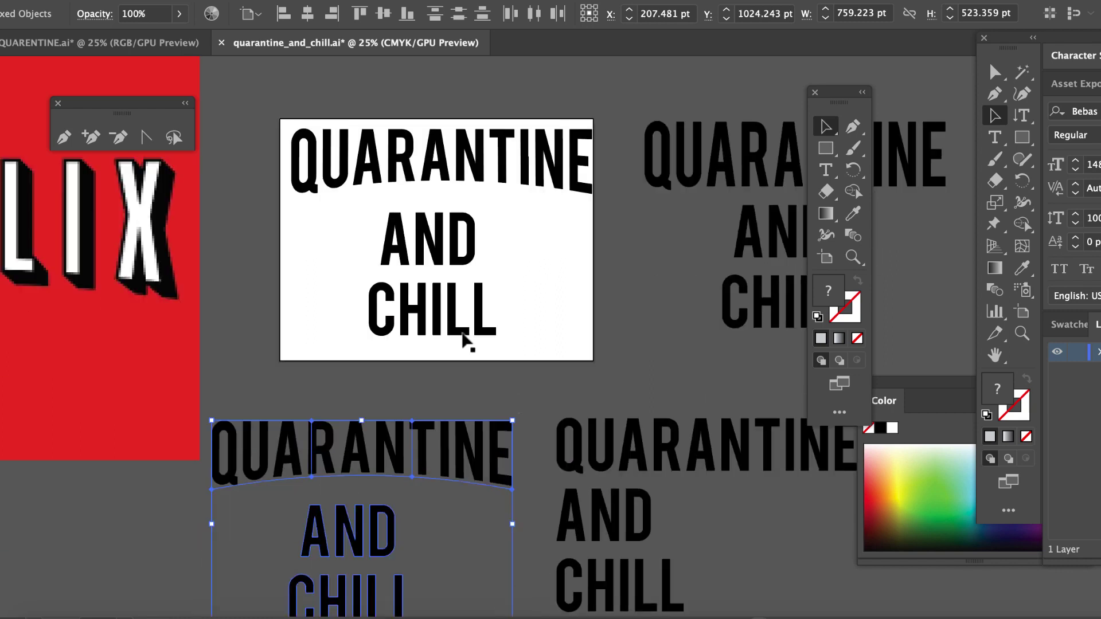
# - Expand the object and fill of the warped QUARANTINE, AND and CHILL on the artboard
pyautogui.scroll(4, 467, 344)
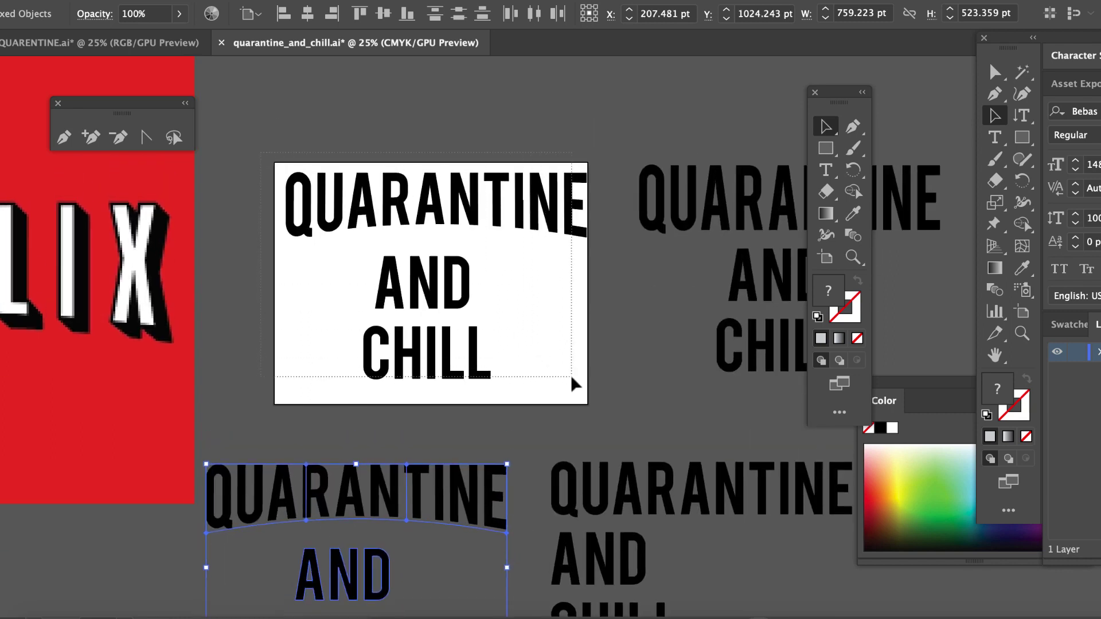
pyautogui.click(571, 378)
pyautogui.click(218, 0)
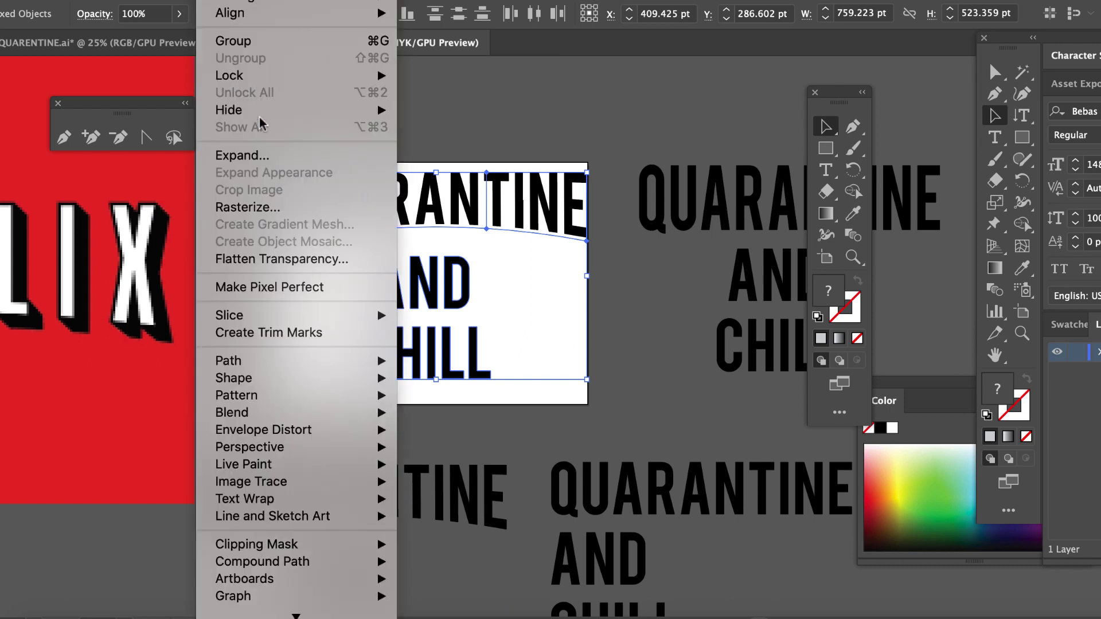
pyautogui.click(243, 156)
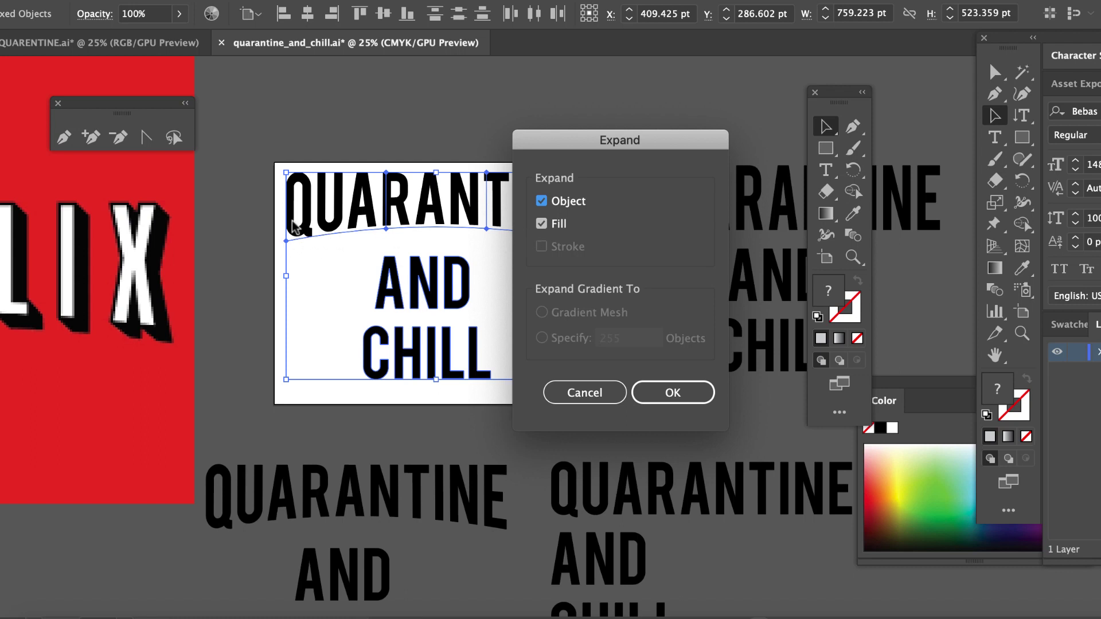
pyautogui.click(673, 392)
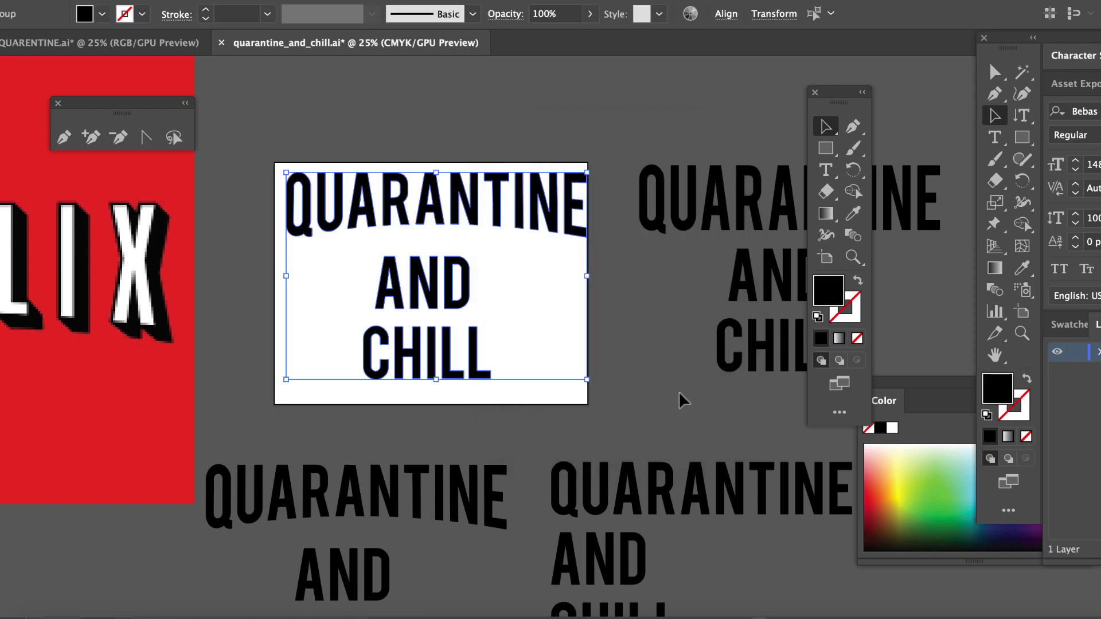
pyautogui.click(636, 349)
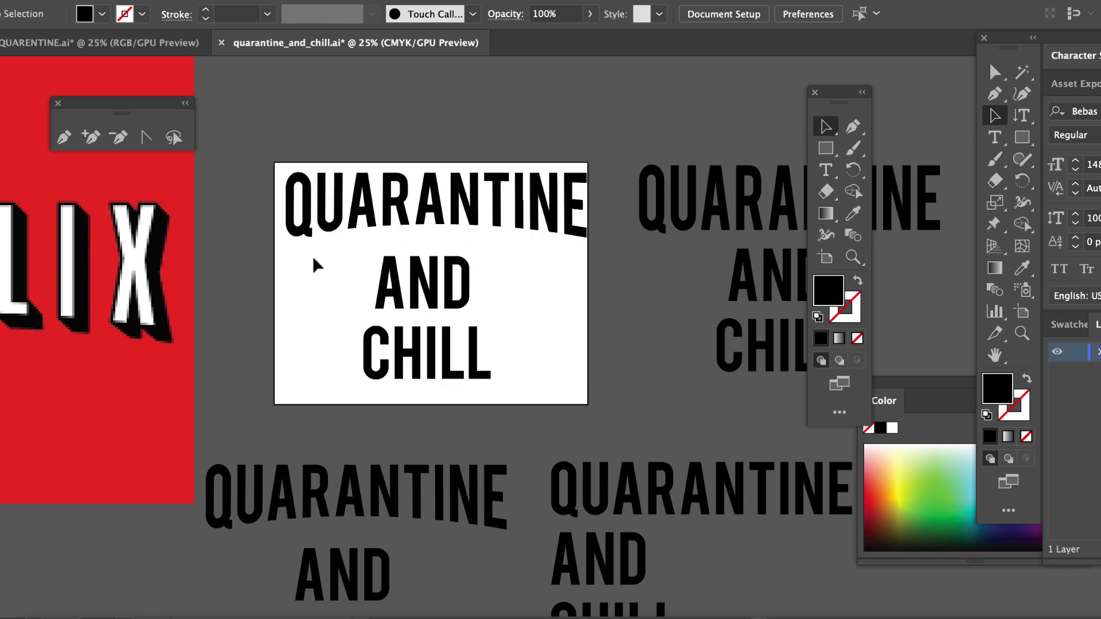
# - Move AND and CHILL together up closer beneath the curved base of QUARANTINE on the artboard
pyautogui.click(439, 278)
pyautogui.moveTo(445, 291); pyautogui.dragTo(448, 274)
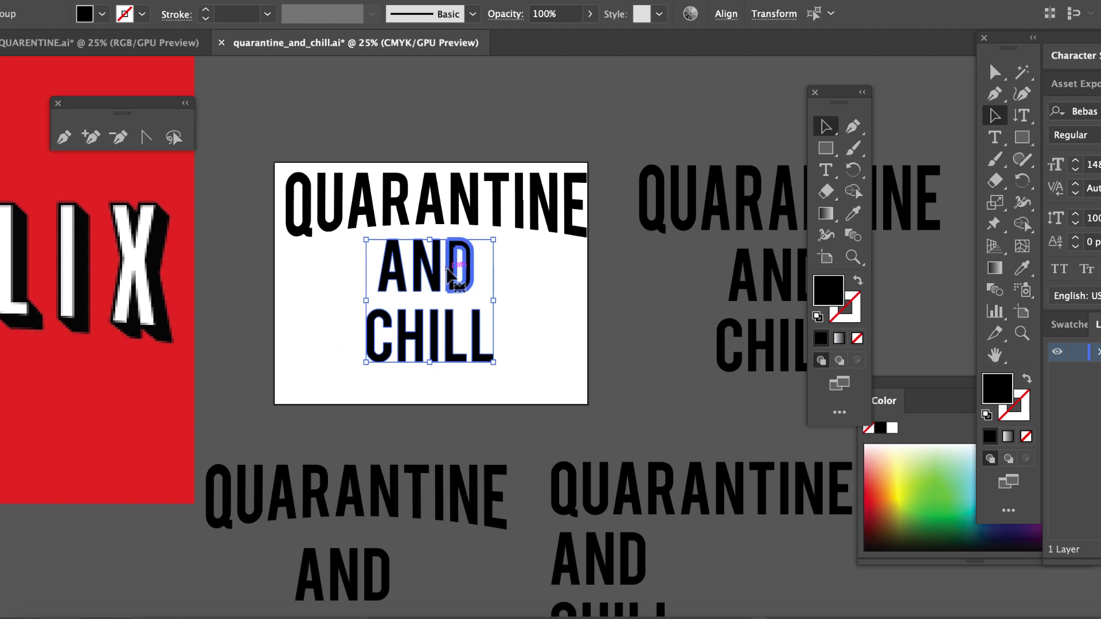
pyautogui.click(533, 298)
pyautogui.hscroll(-4, 513, 289)
pyautogui.scroll(1, 514, 289)
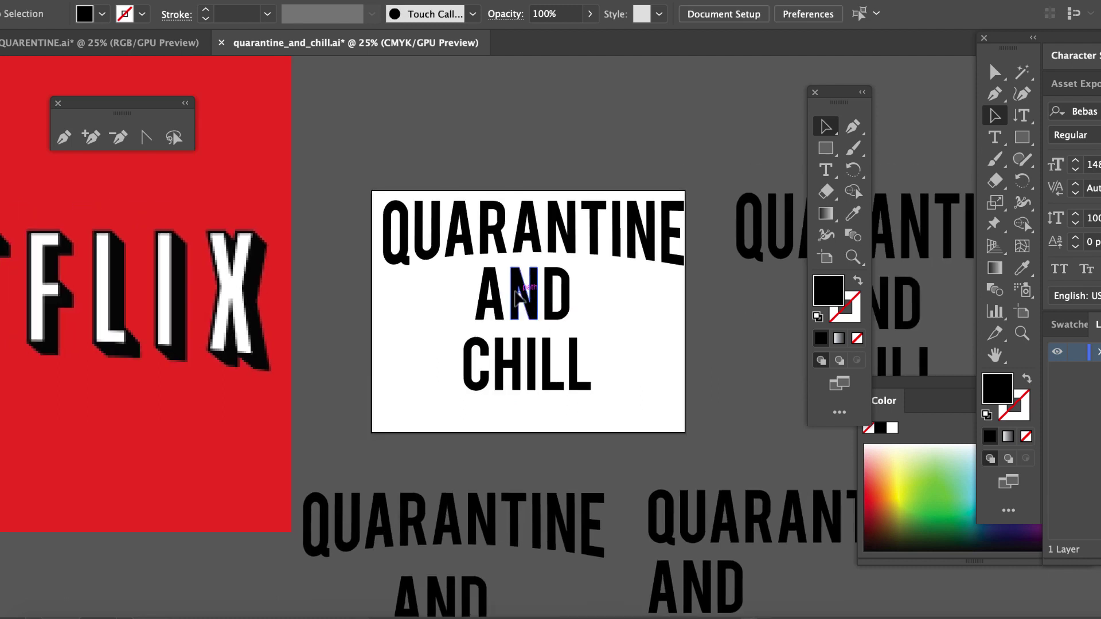
# - Compare the letter spacing of the Netflix reference logo with the QUARANTINE AND CHILL lettering on the artboard
pyautogui.hscroll(-5, 516, 295)
pyautogui.scroll(-1, 516, 294)
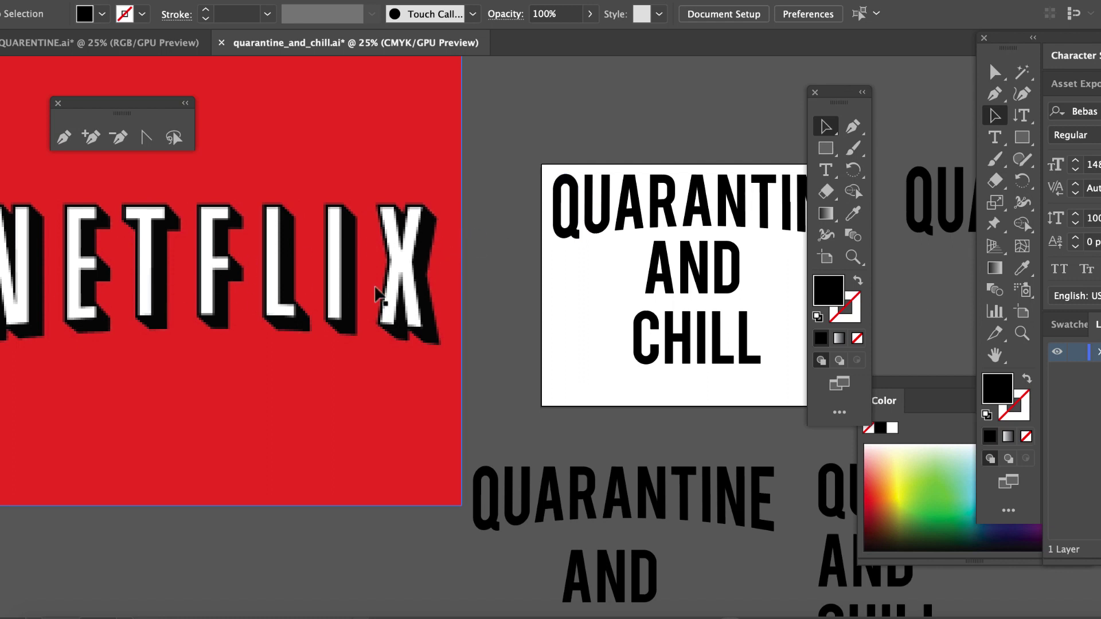
pyautogui.hscroll(6, 410, 299)
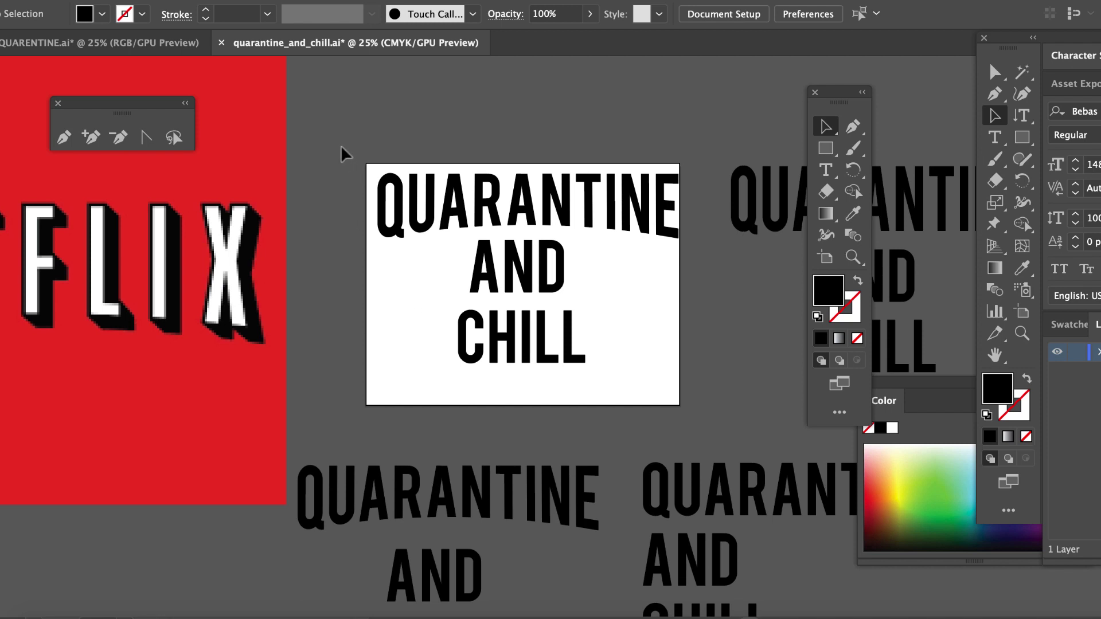
pyautogui.click(653, 338)
pyautogui.scroll(3, 705, 383)
pyautogui.hscroll(4, 705, 383)
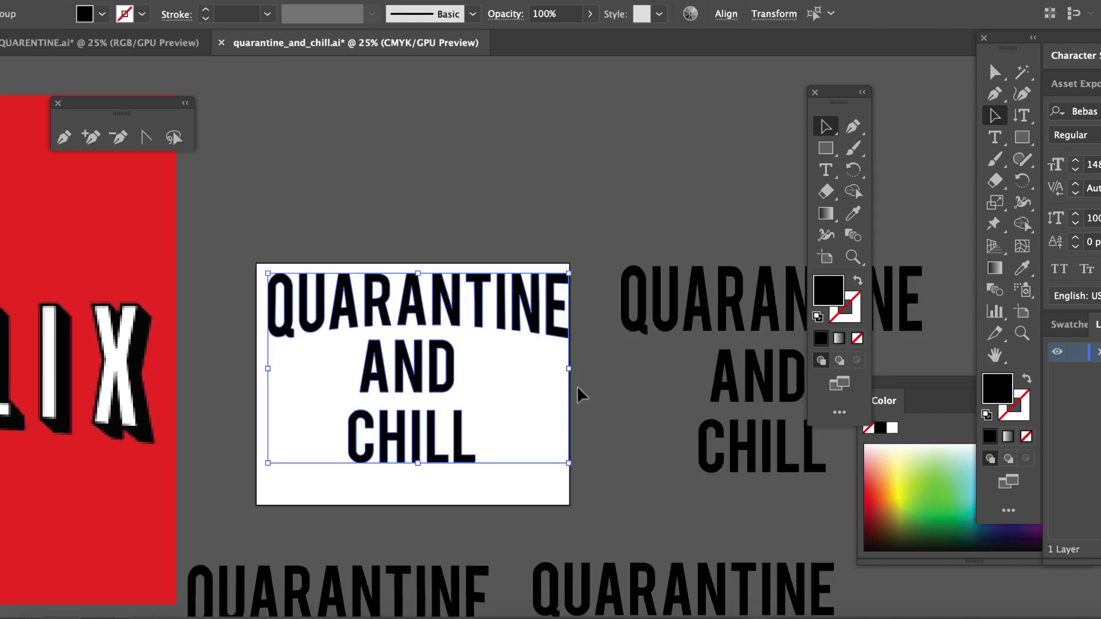
pyautogui.hscroll(-15, 556, 375)
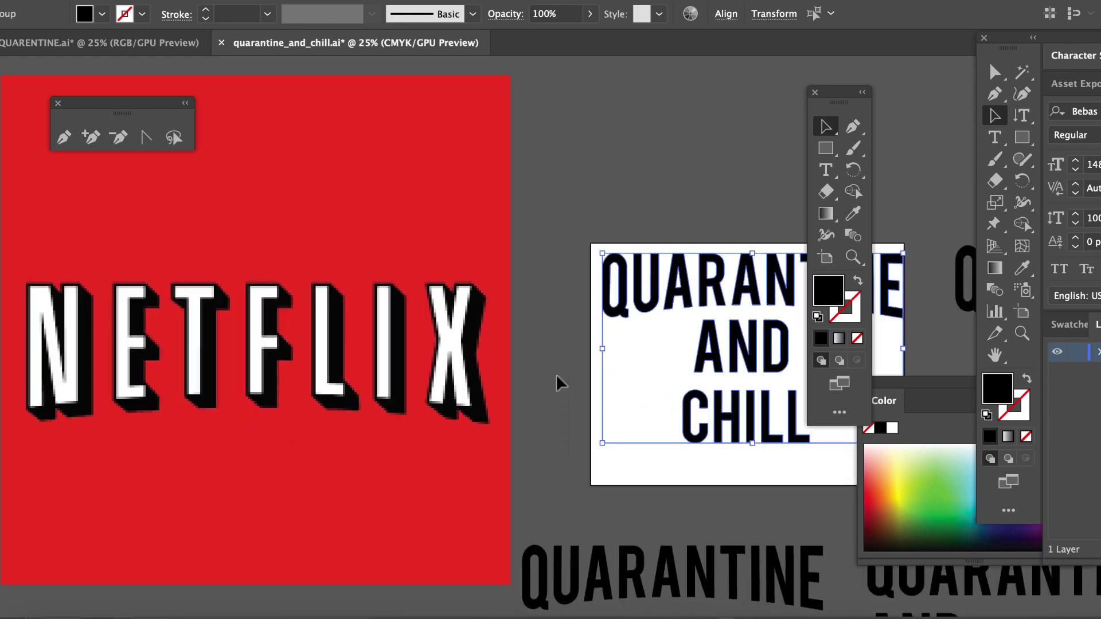
pyautogui.hscroll(7, 555, 374)
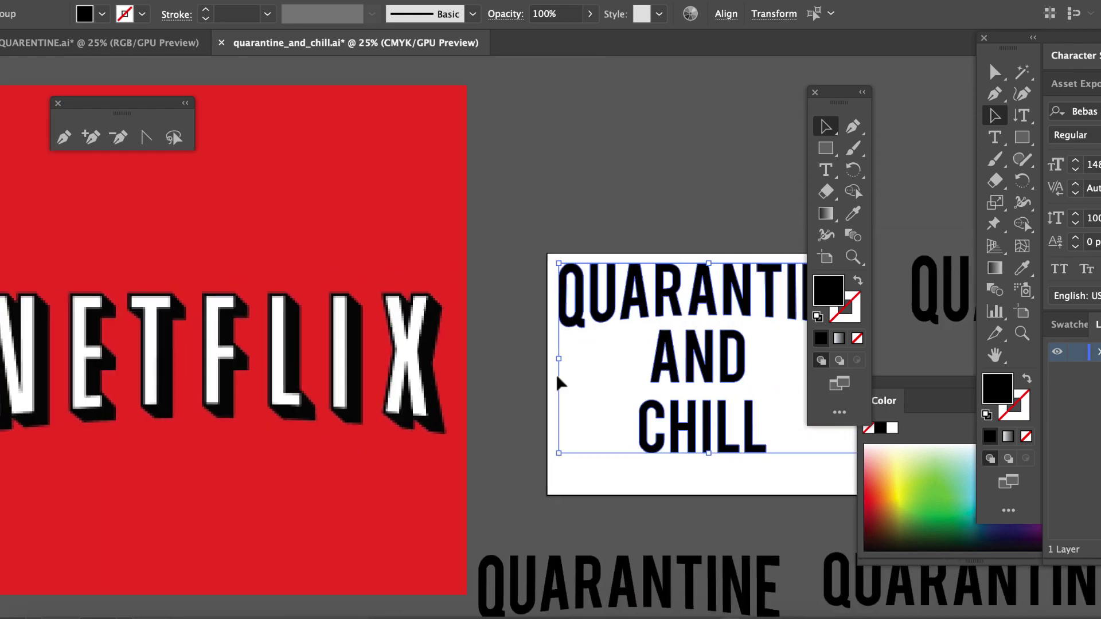
pyautogui.hscroll(-8, 555, 373)
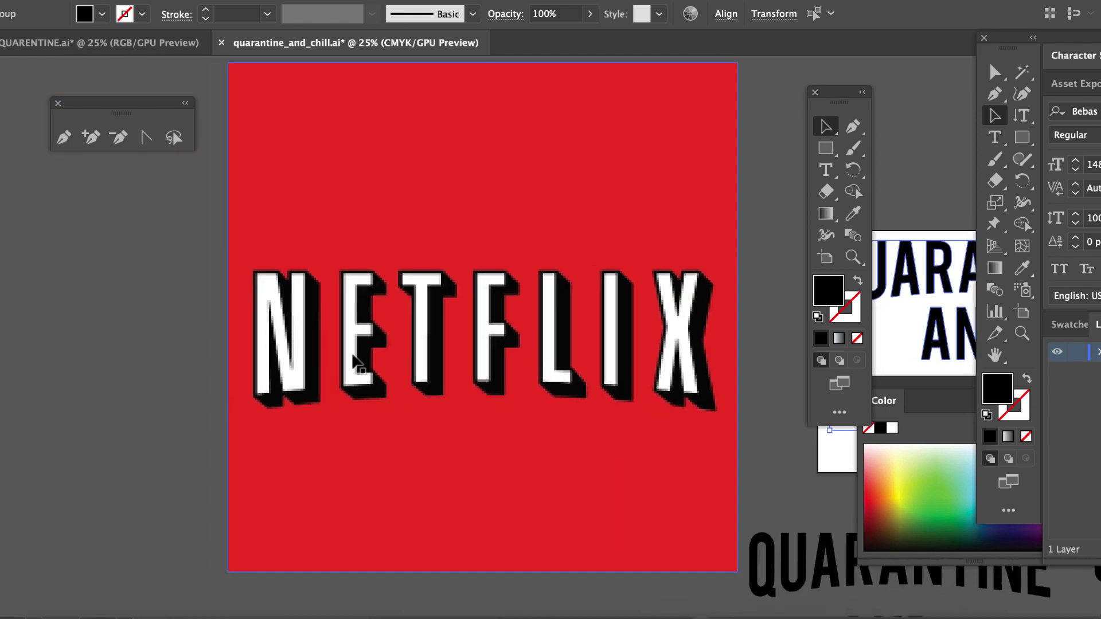
pyautogui.hscroll(6, 434, 349)
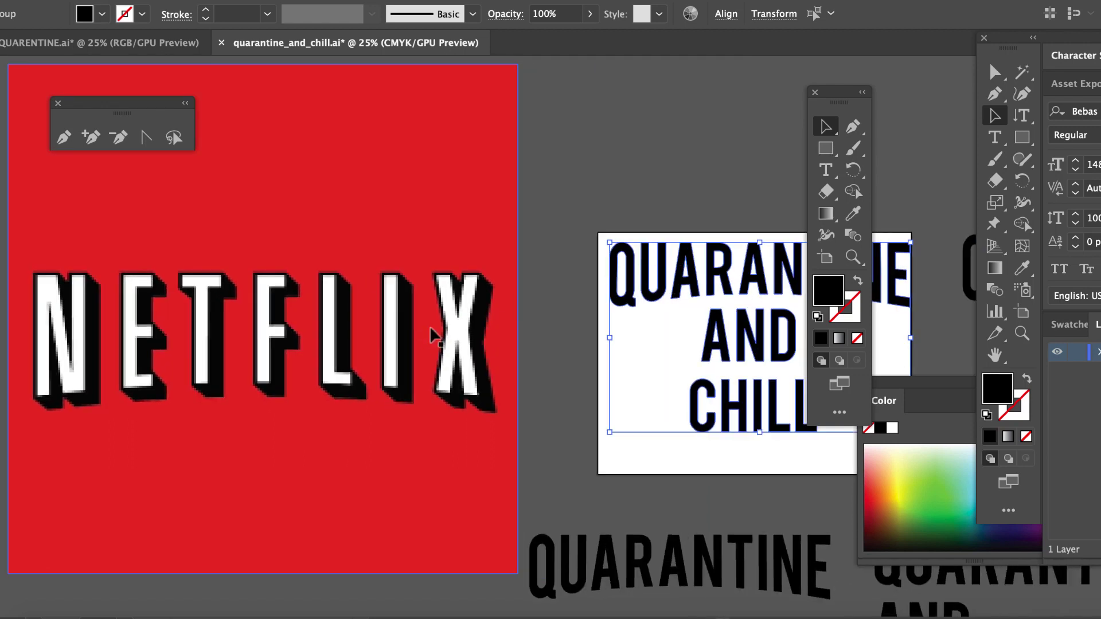
pyautogui.hscroll(7, 485, 344)
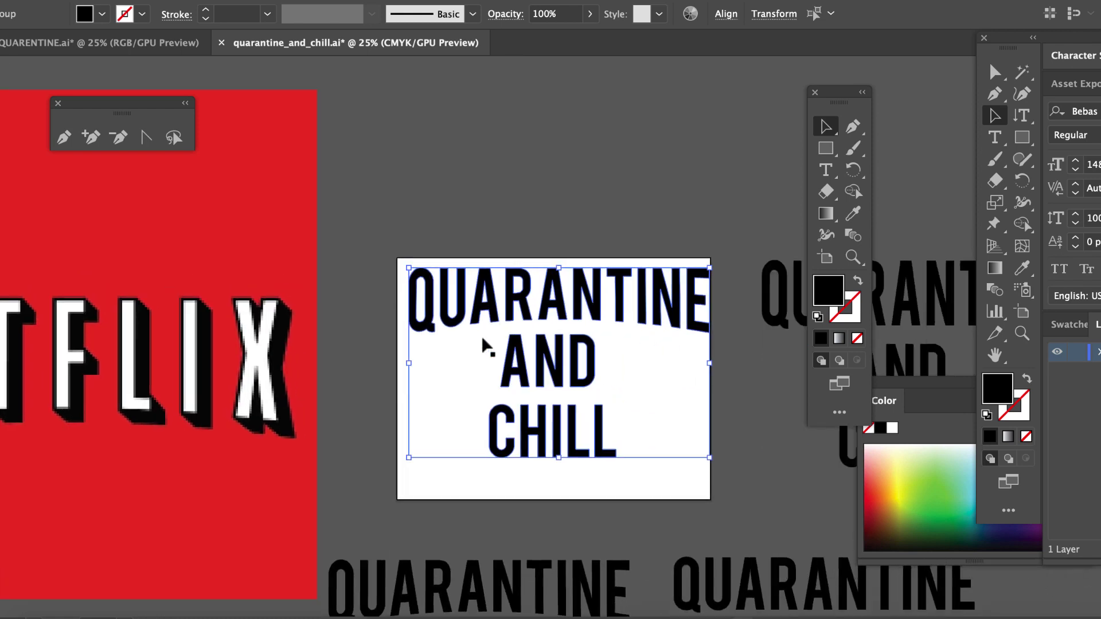
pyautogui.hscroll(1, 484, 345)
# - Ungroup the warped QUARANTINE on the artboard into separate letters
pyautogui.click(436, 251)
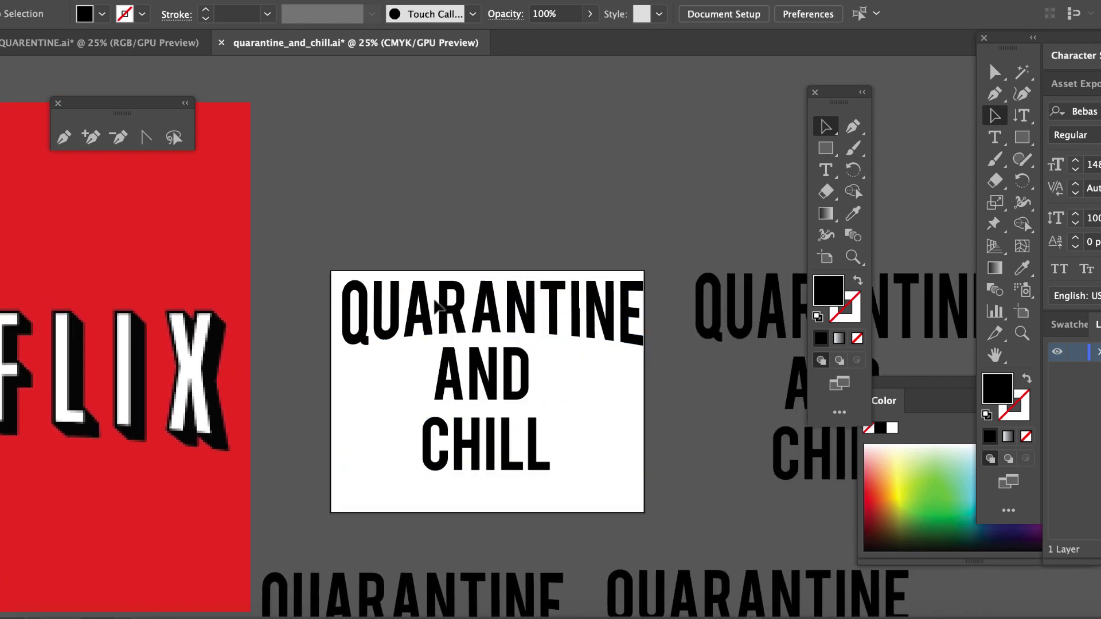
pyautogui.click(439, 308)
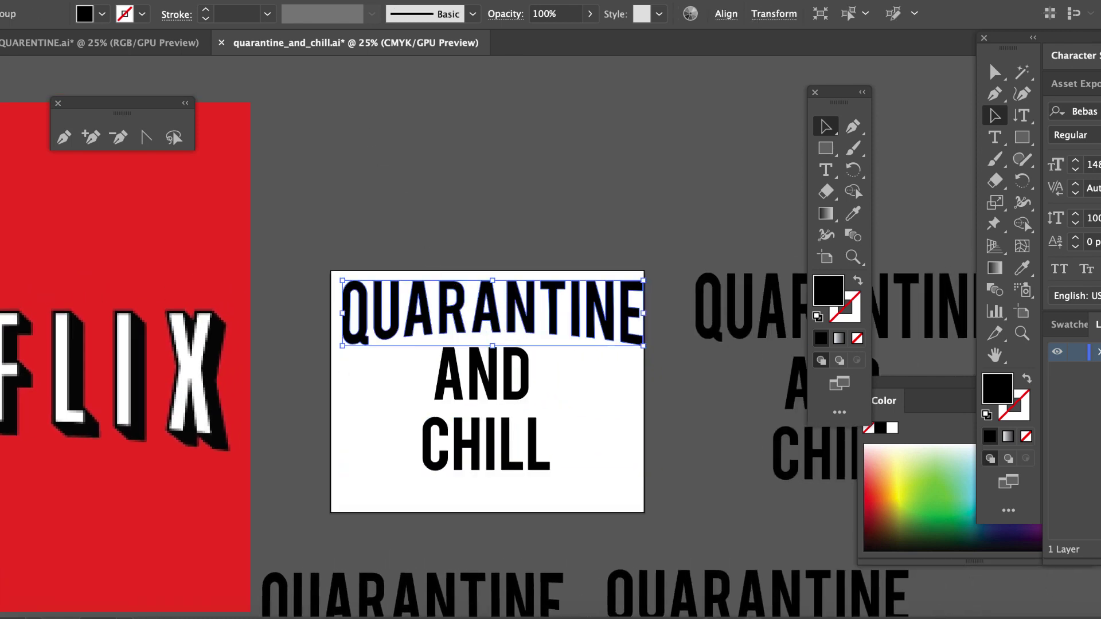
pyautogui.rightClick(196, 63)
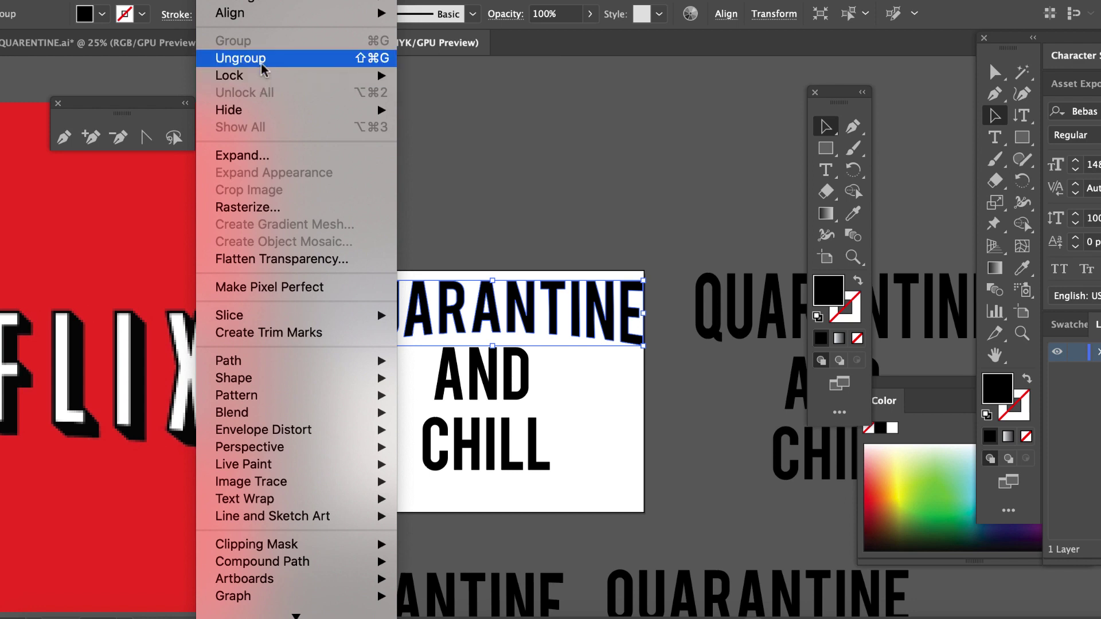
pyautogui.click(262, 58)
# - Nudge the letters UARANTINE slightly right to widen the gap after the Q
pyautogui.click(398, 237)
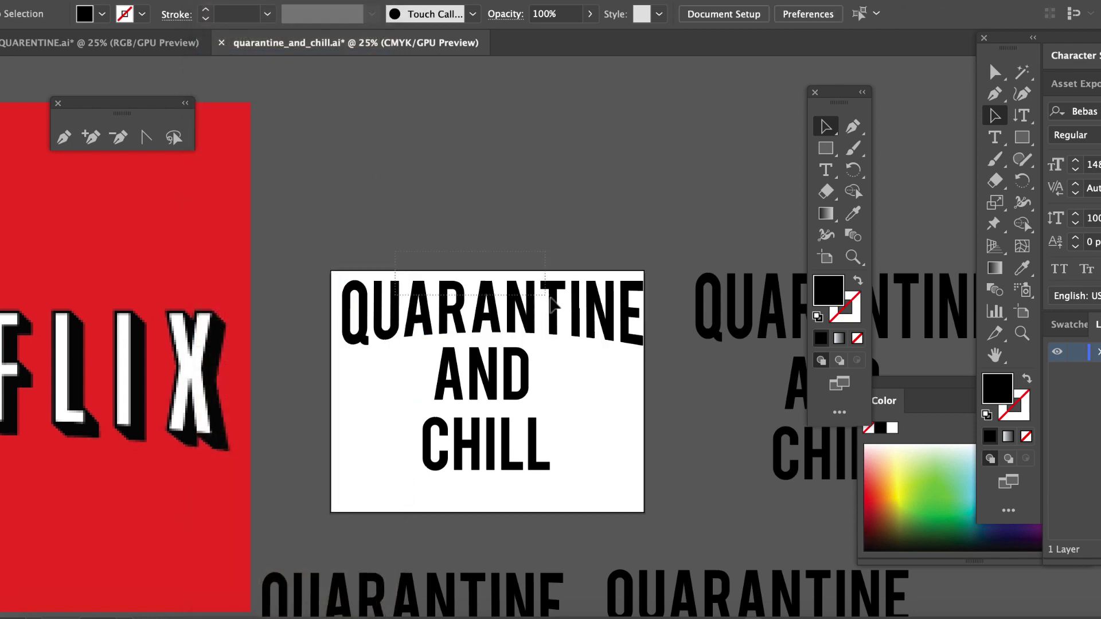
pyautogui.moveTo(552, 304); pyautogui.dragTo(644, 322)
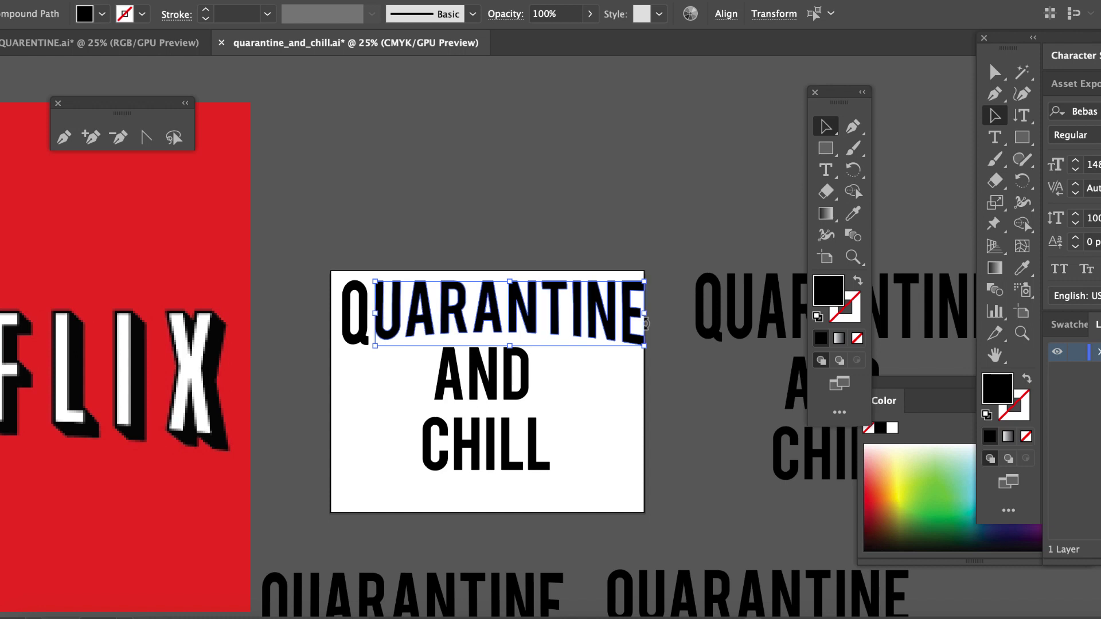
pyautogui.press('Right')
pyautogui.press('Right')
pyautogui.press('Right')
pyautogui.press('Right')
pyautogui.press('Right')
pyautogui.press('Right')
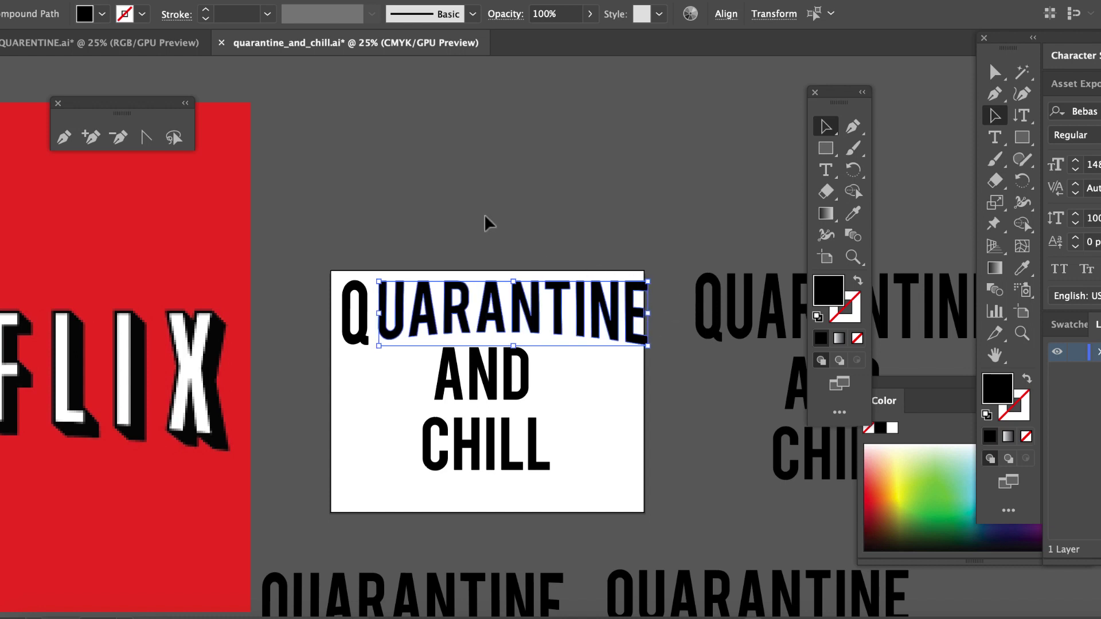
# - Widen the gaps after the U and the first A of QUARANTINE by shifting the remaining letters right
pyautogui.click(437, 248)
pyautogui.hotkey('ctrl', 'shift', 'z')
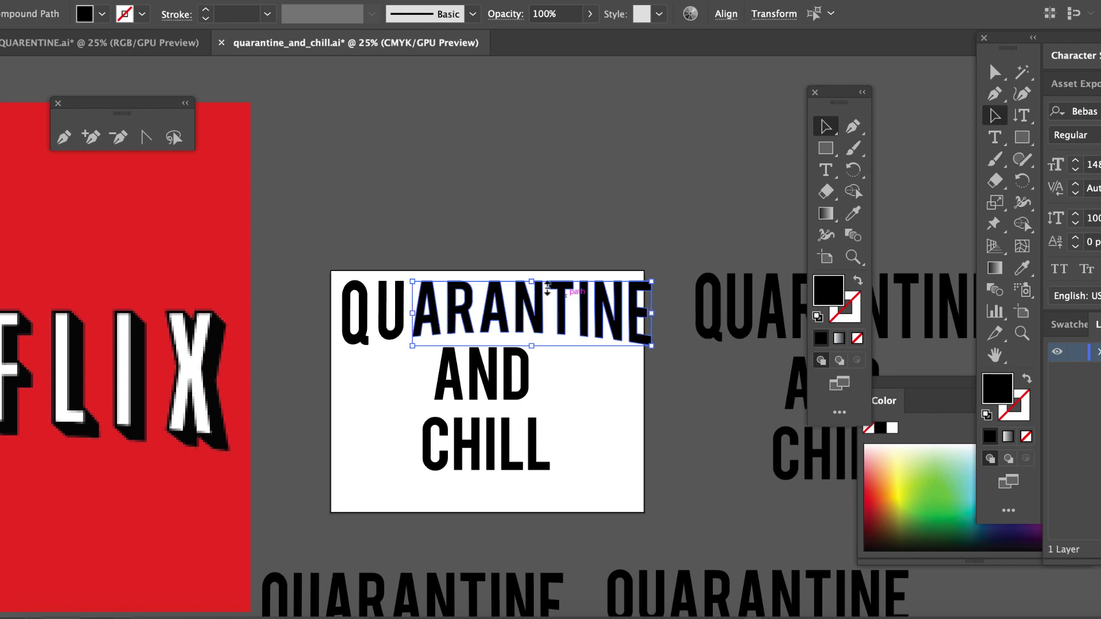
pyautogui.click(477, 235)
pyautogui.hotkey('ctrl', 'z')
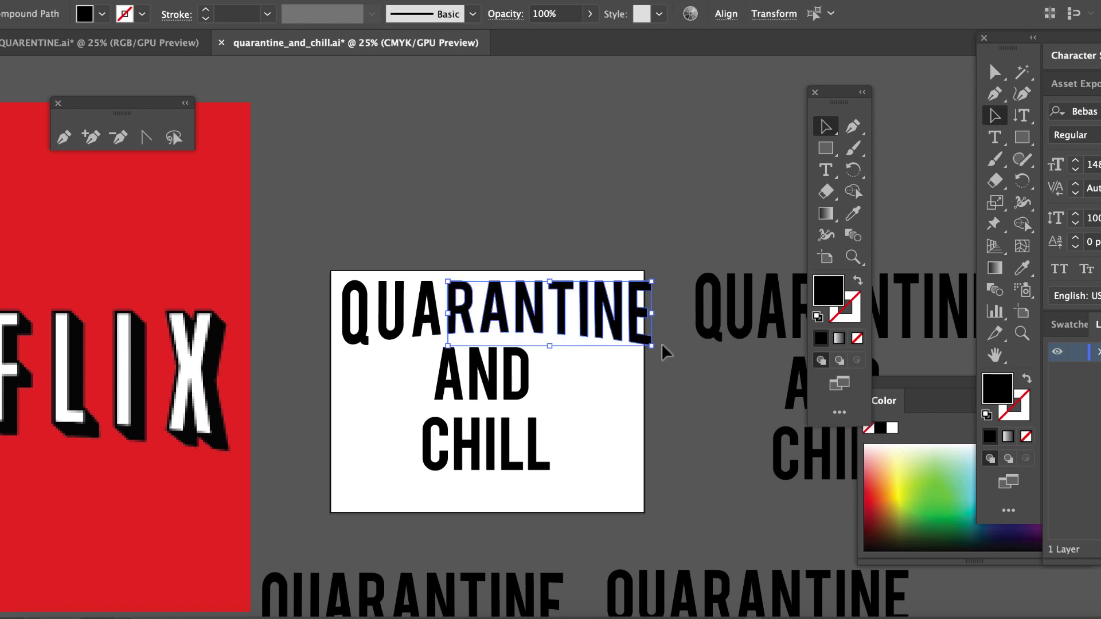
pyautogui.hotkey('ctrl', 'shift', 'z')
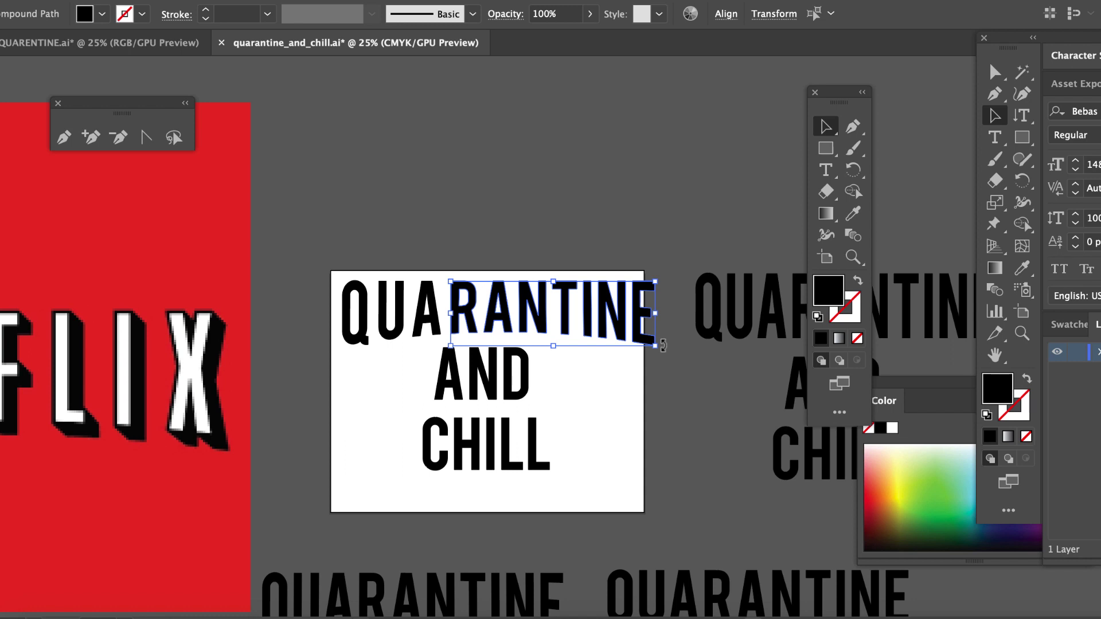
pyautogui.click(548, 234)
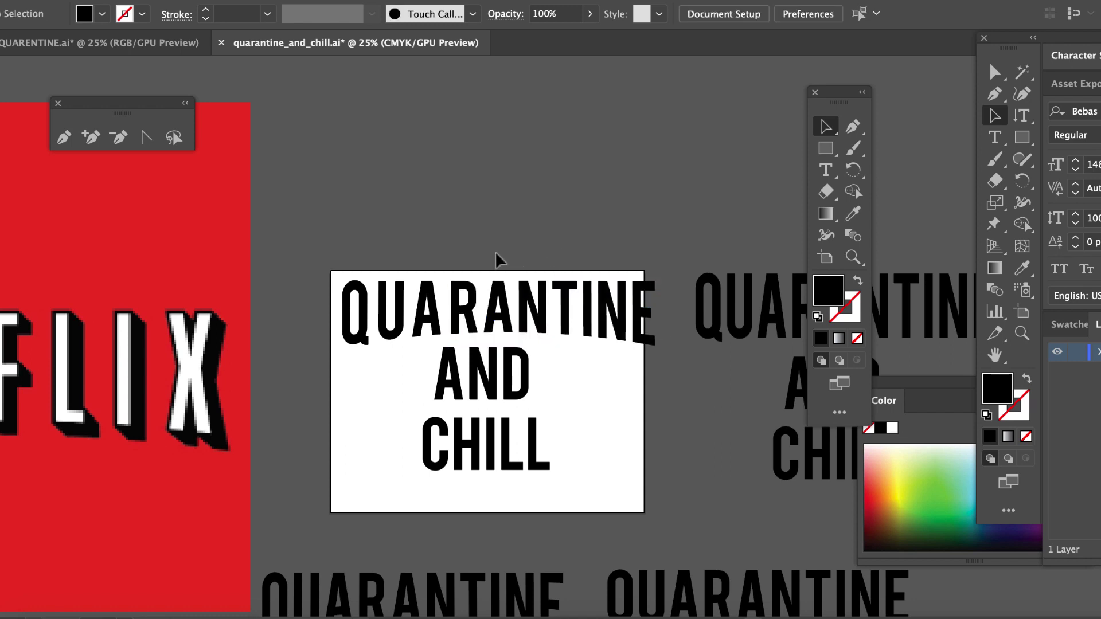
# - Space out the remaining letters of QUARANTINE from the R through the final E by the same small gap
pyautogui.moveTo(501, 249); pyautogui.dragTo(661, 330)
pyautogui.hotkey('ctrl', 'z')
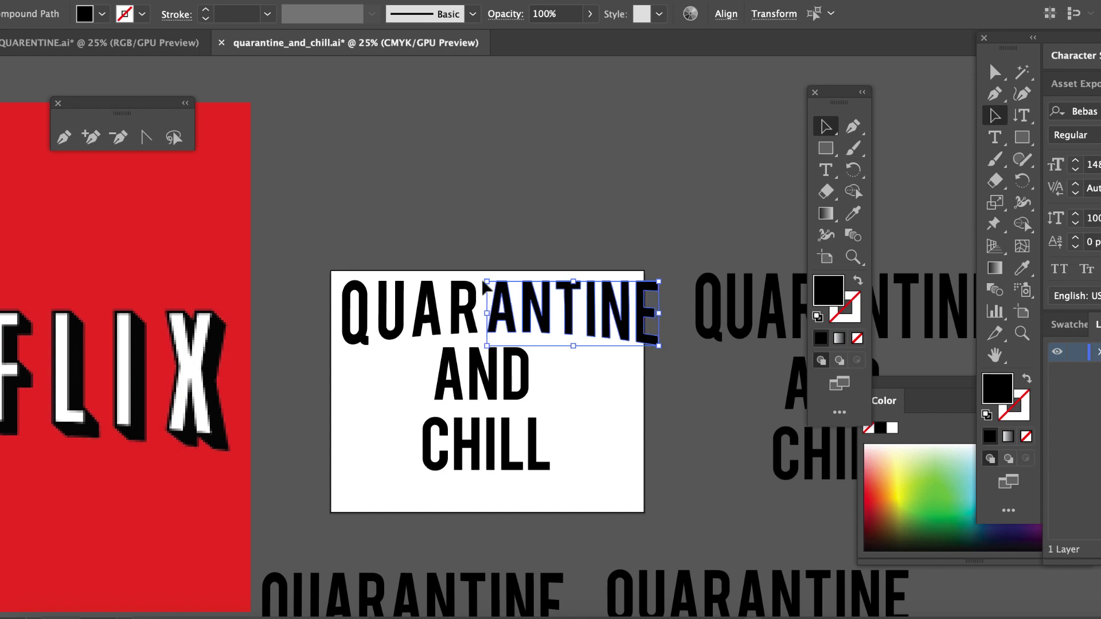
pyautogui.hotkey('ctrl', 'z')
pyautogui.moveTo(575, 233); pyautogui.dragTo(676, 342)
pyautogui.press('Right')
pyautogui.click(668, 355)
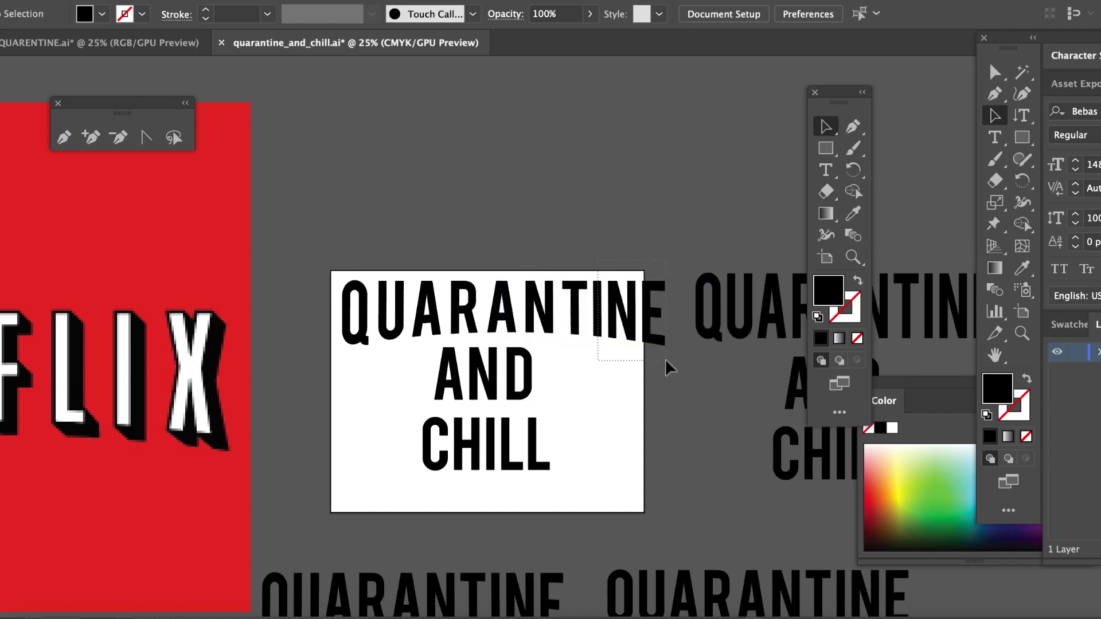
pyautogui.click(653, 310)
pyautogui.press('Right')
# - Widen the letter spacing of AND and CHILL to match the spaced-out QUARANTINE
pyautogui.click(525, 375)
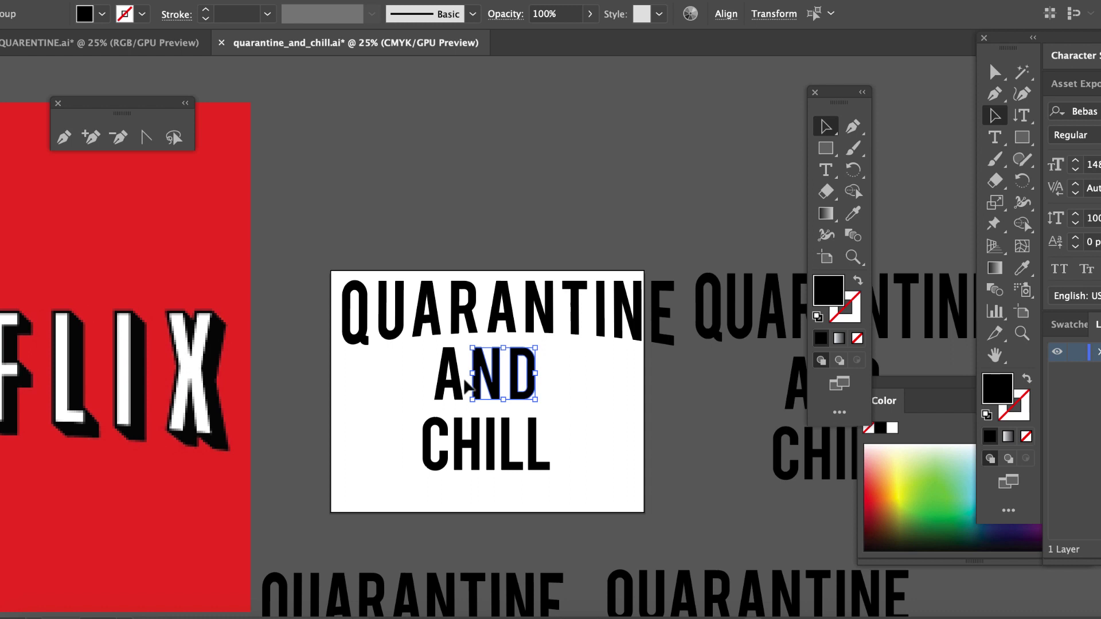
pyautogui.press('Right')
pyautogui.moveTo(499, 485); pyautogui.dragTo(595, 437)
pyautogui.click(544, 459)
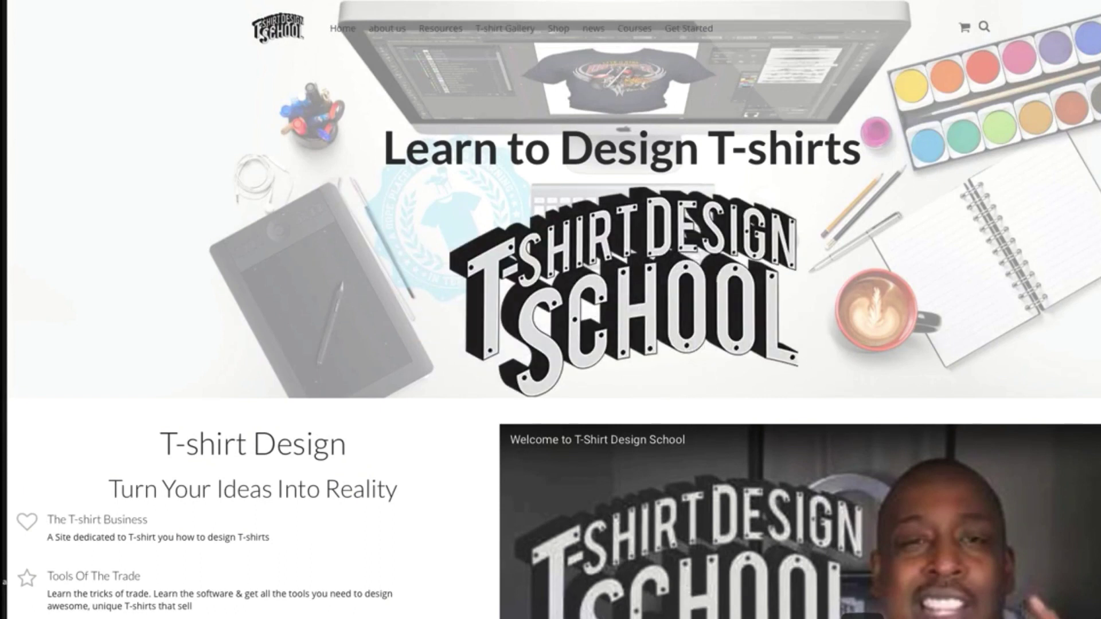
# - Look through the T-Shirt Design School website and its classic logo, distress pattern, watercolor brush and animal artwork documents
pyautogui.scroll(-2, 550, 310)
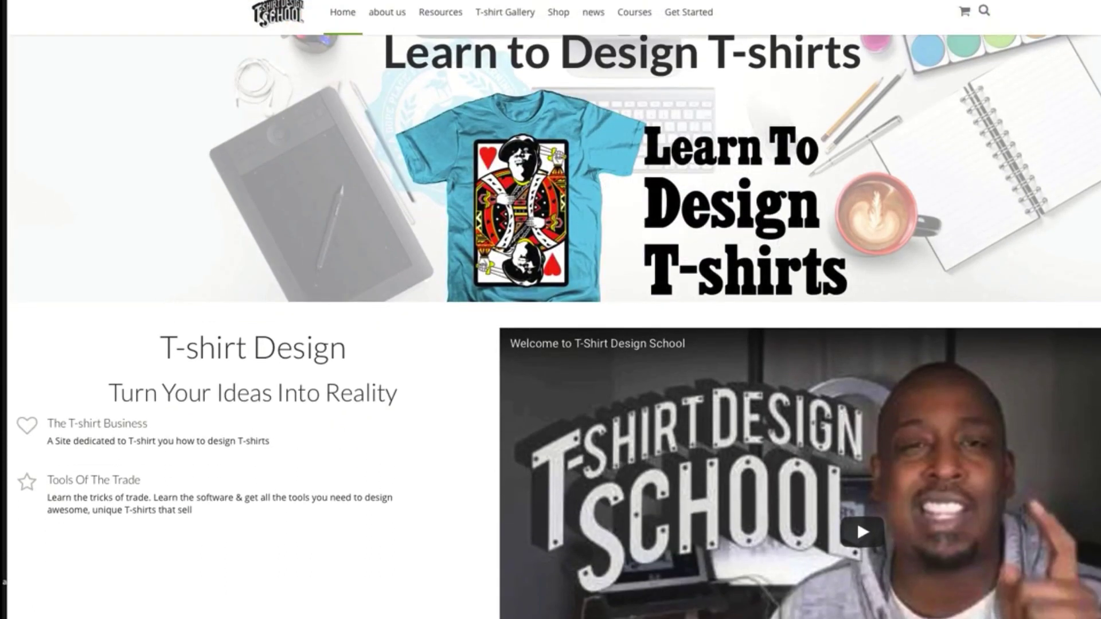
pyautogui.scroll(-7, 550, 310)
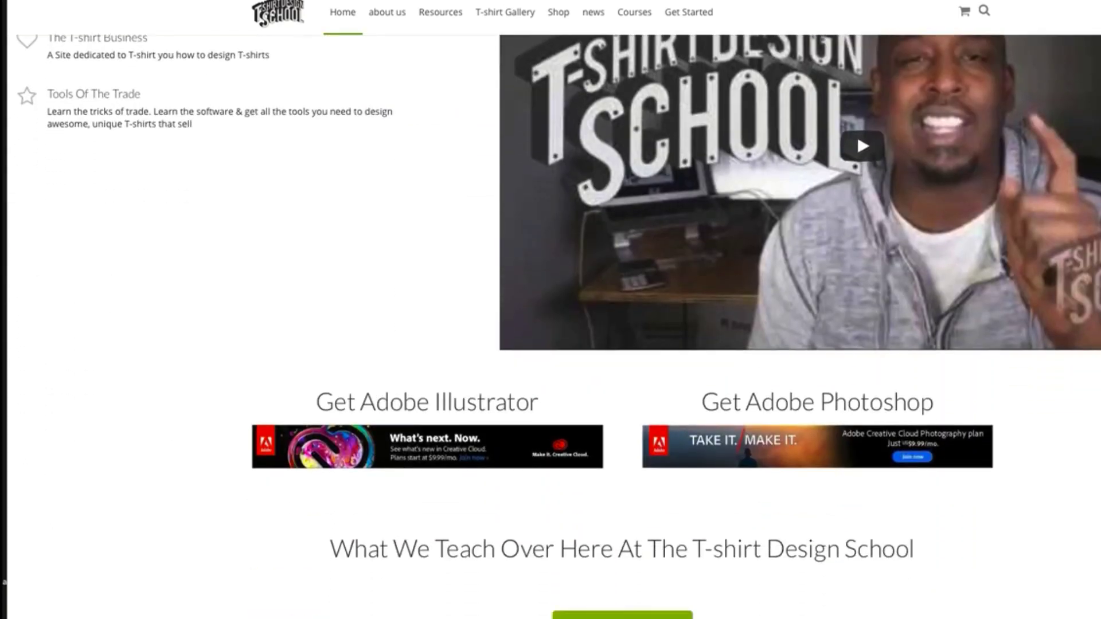
pyautogui.scroll(-16, 550, 310)
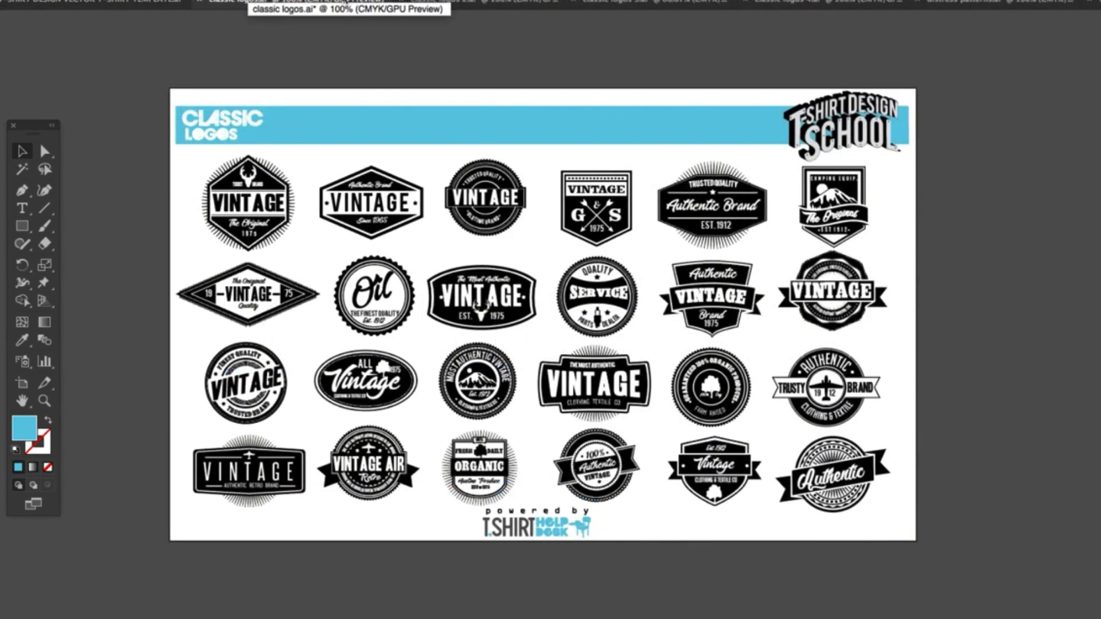
pyautogui.hotkey('ctrl', 'Tab')
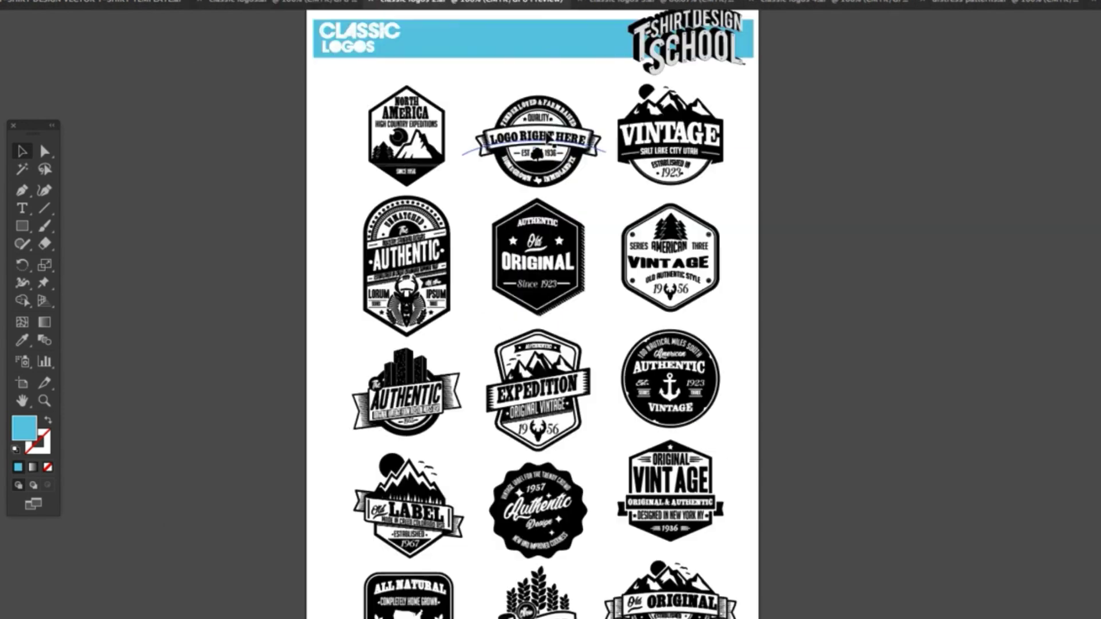
pyautogui.click(608, 3)
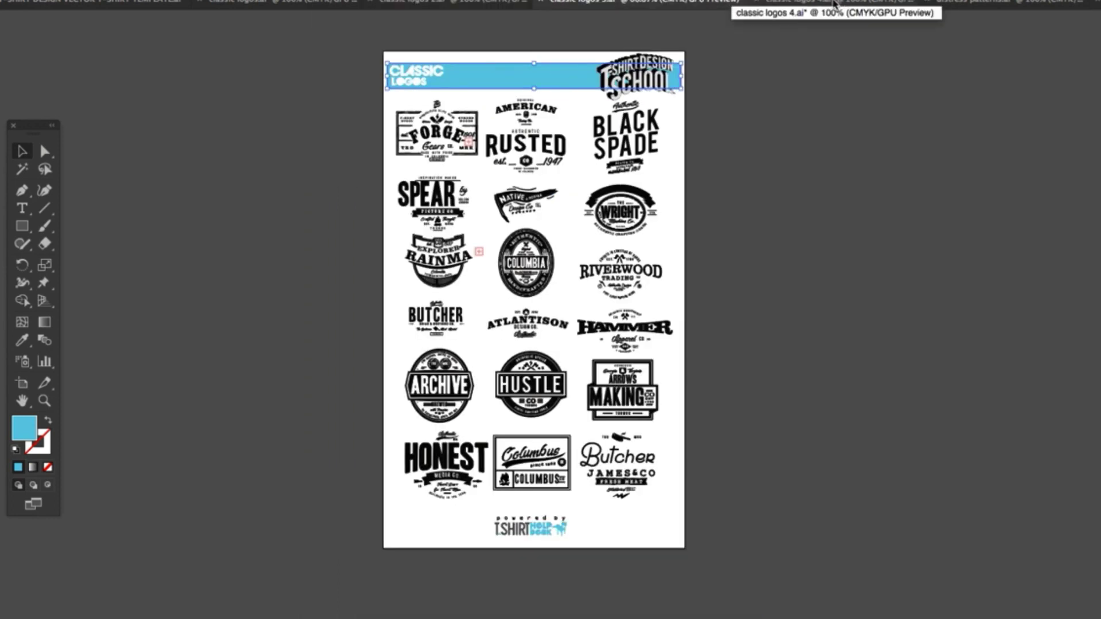
pyautogui.click(985, 2)
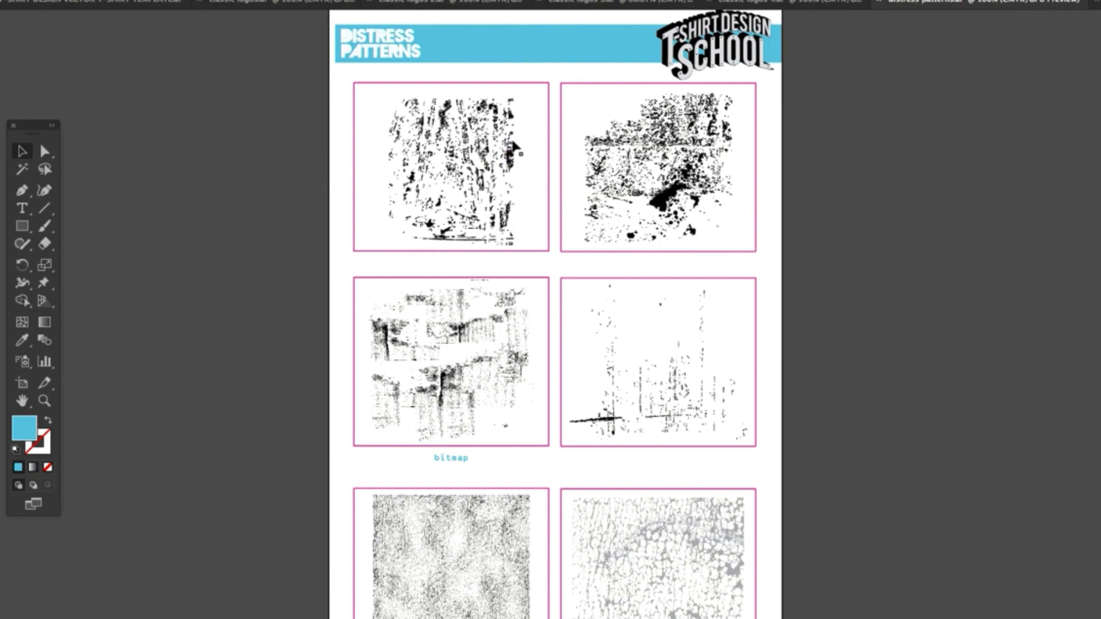
pyautogui.hotkey('ctrl', 'Tab')
pyautogui.scroll(-5, 516, 273)
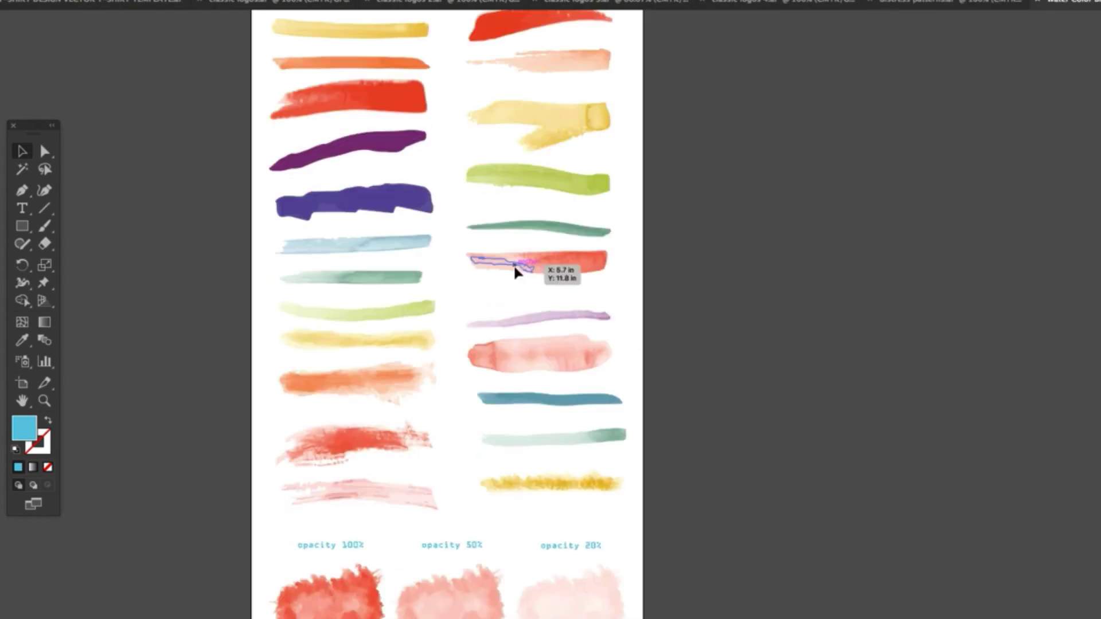
pyautogui.scroll(2, 516, 273)
pyautogui.scroll(5, 515, 273)
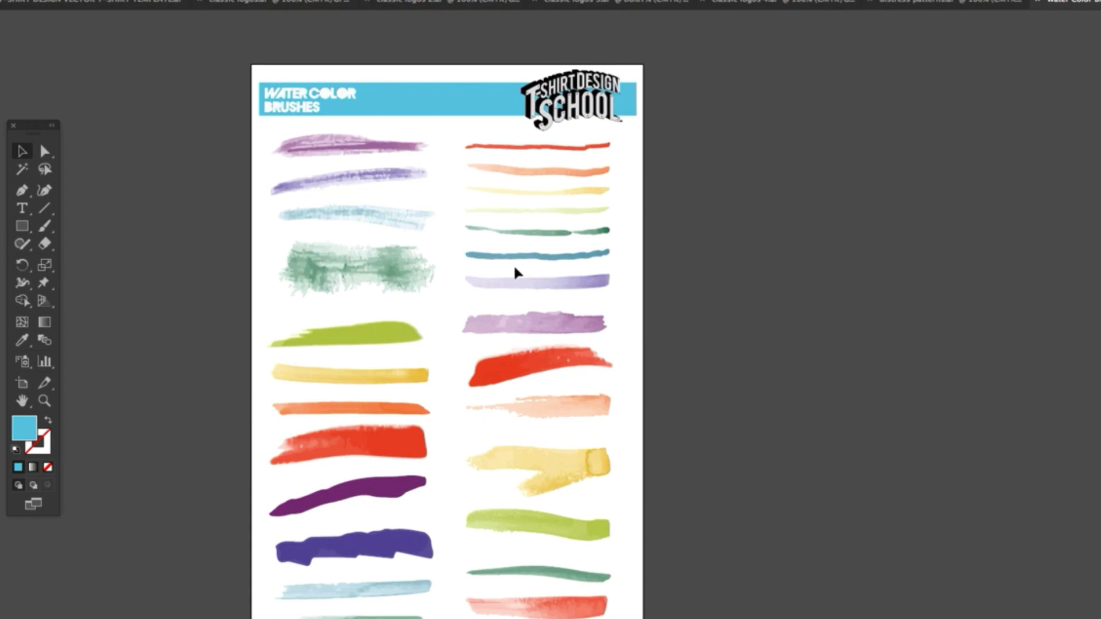
pyautogui.hotkey('ctrl', 'Tab')
pyautogui.scroll(3, 820, 239)
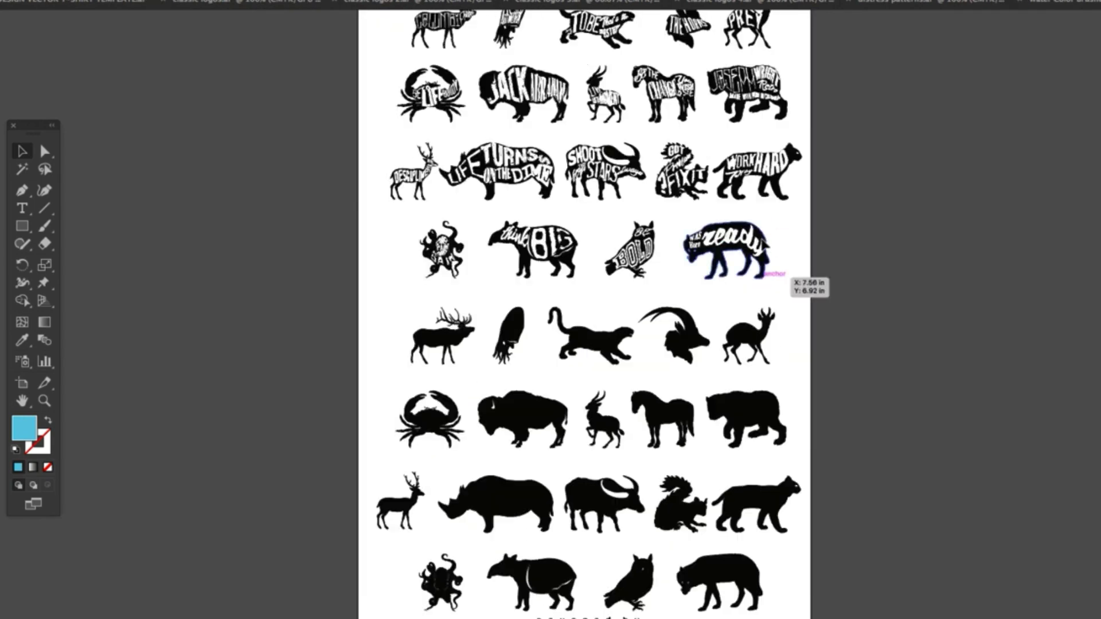
pyautogui.scroll(2, 766, 244)
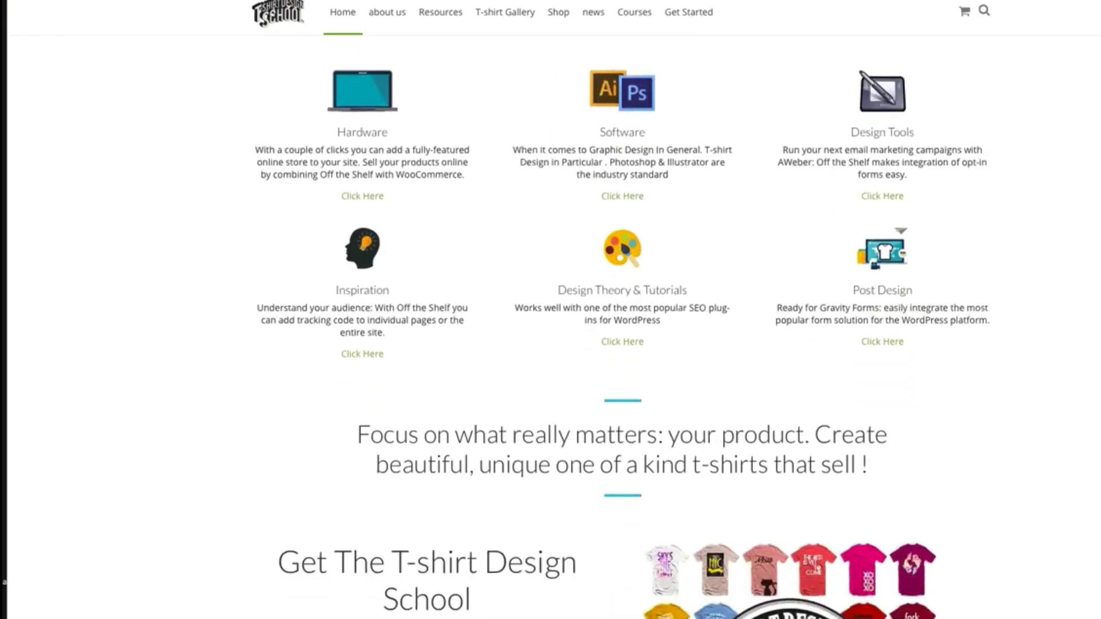
pyautogui.scroll(-4, 550, 310)
pyautogui.scroll(-2, 551, 310)
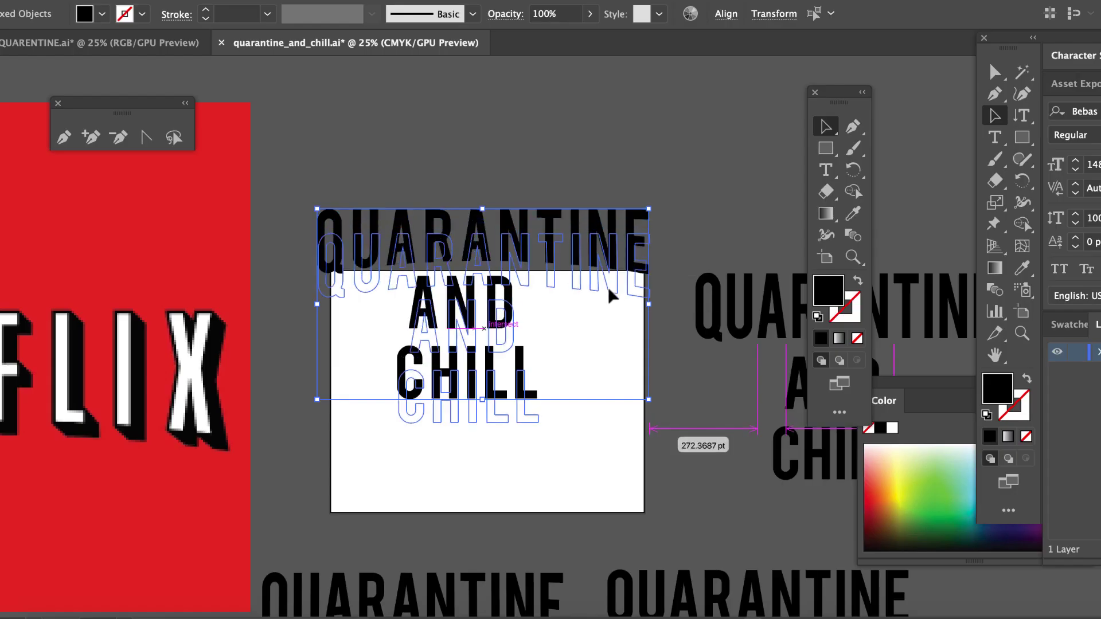
# - Reposition the full lettering over the artboard and center AND and CHILL closer beneath the curved base of QUARANTINE
pyautogui.moveTo(609, 290); pyautogui.dragTo(644, 286)
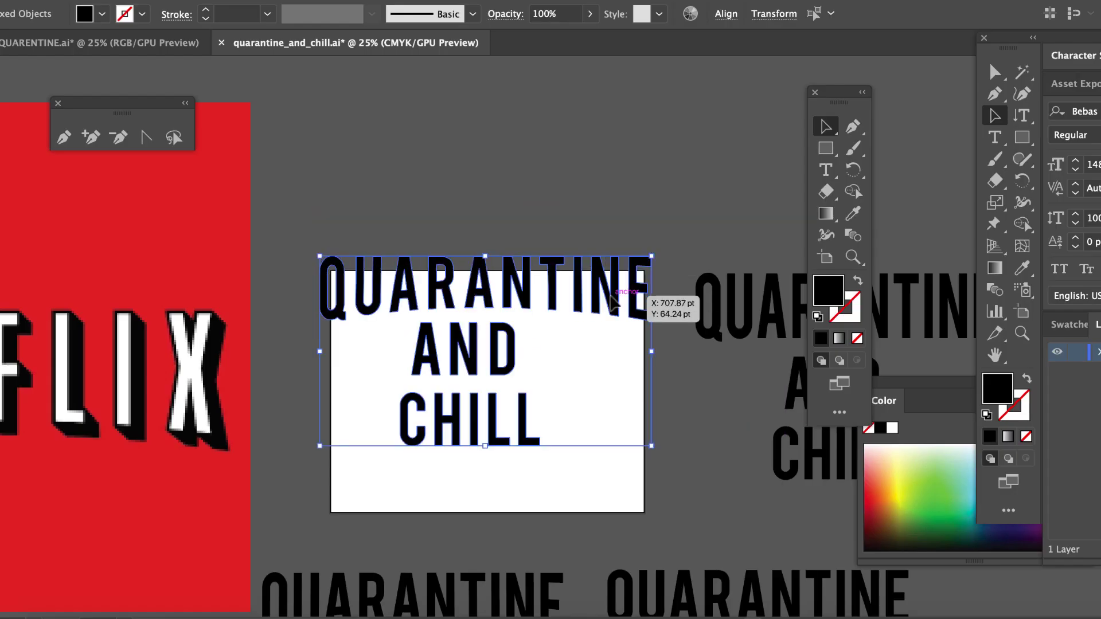
pyautogui.click(613, 356)
pyautogui.moveTo(370, 342); pyautogui.dragTo(602, 469)
pyautogui.moveTo(512, 370); pyautogui.dragTo(525, 365)
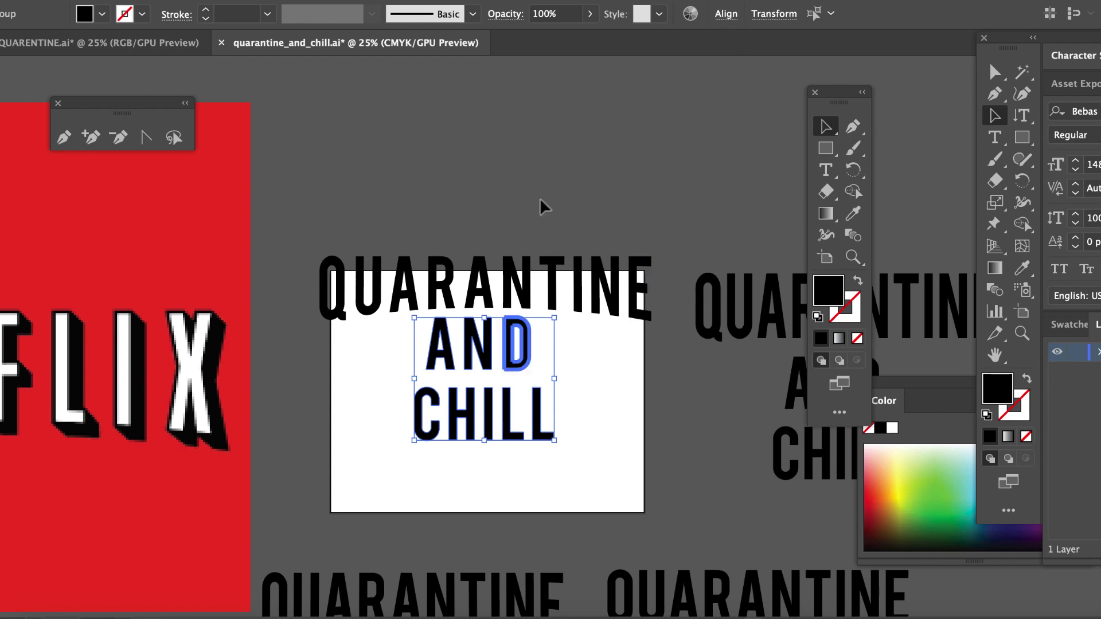
# - Move the complete QUARANTINE AND CHILL lettering off the artboard into the empty area above it
pyautogui.click(368, 368)
pyautogui.moveTo(569, 456); pyautogui.dragTo(533, 424)
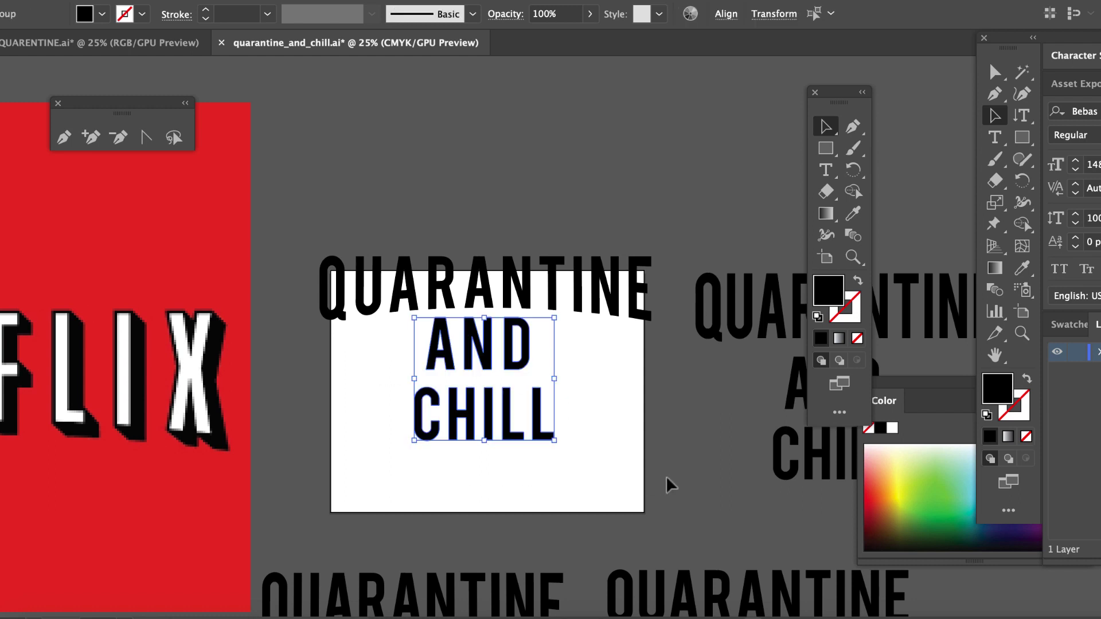
pyautogui.scroll(2, 651, 474)
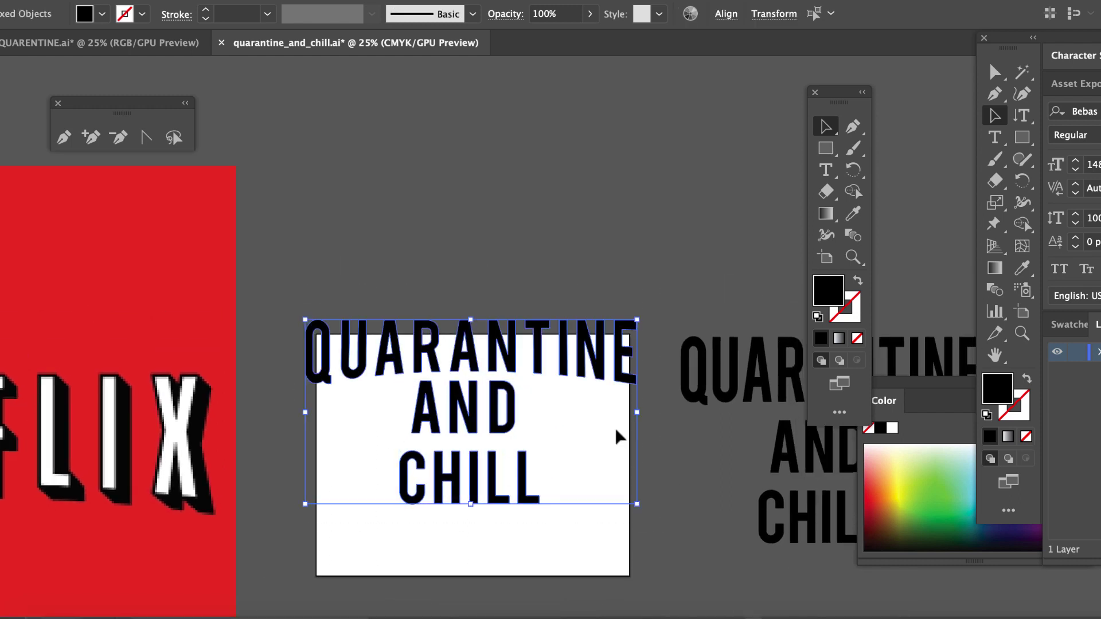
pyautogui.moveTo(605, 385); pyautogui.dragTo(593, 177)
pyautogui.click(550, 198)
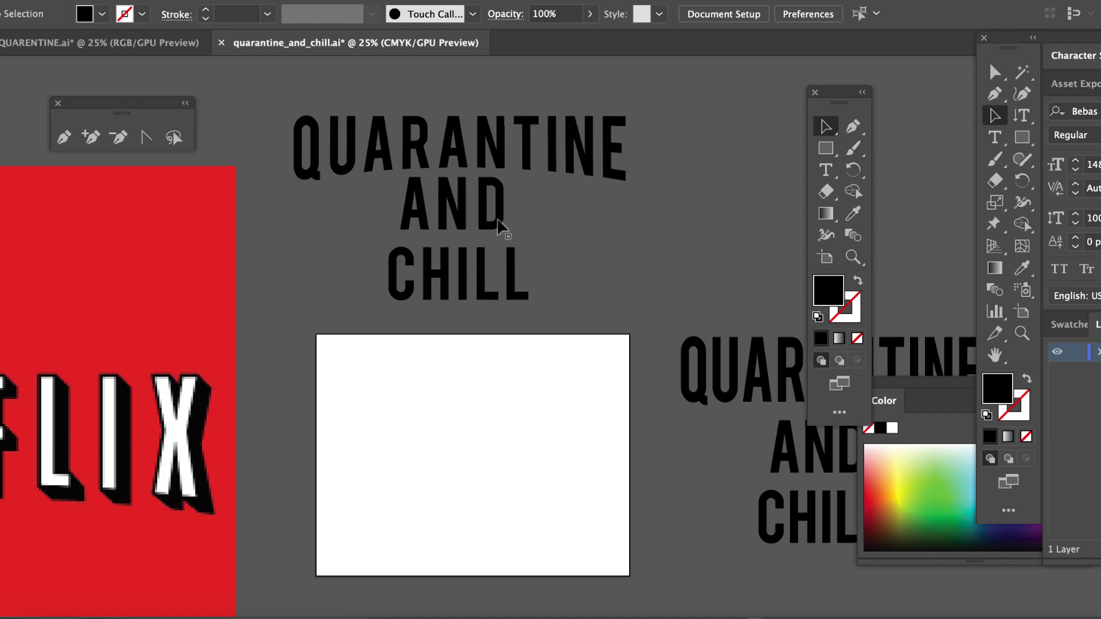
# - Shift AND and CHILL slightly sideways so both words sit centered beneath QUARANTINE
pyautogui.moveTo(545, 268); pyautogui.dragTo(575, 293)
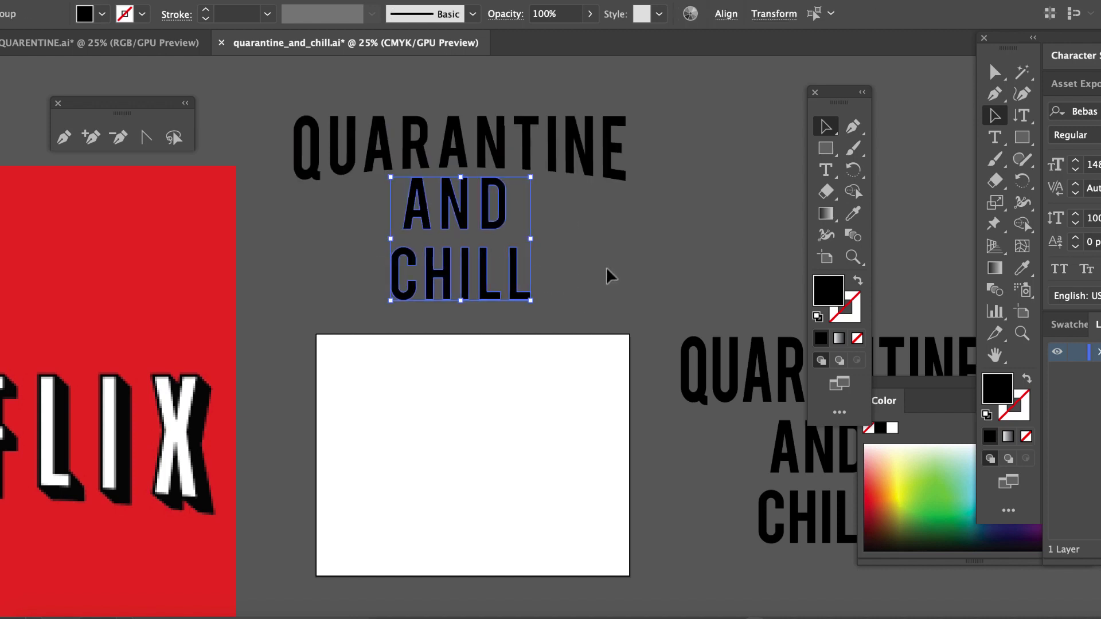
pyautogui.click(587, 248)
pyautogui.scroll(3, 593, 234)
pyautogui.hscroll(-3, 593, 234)
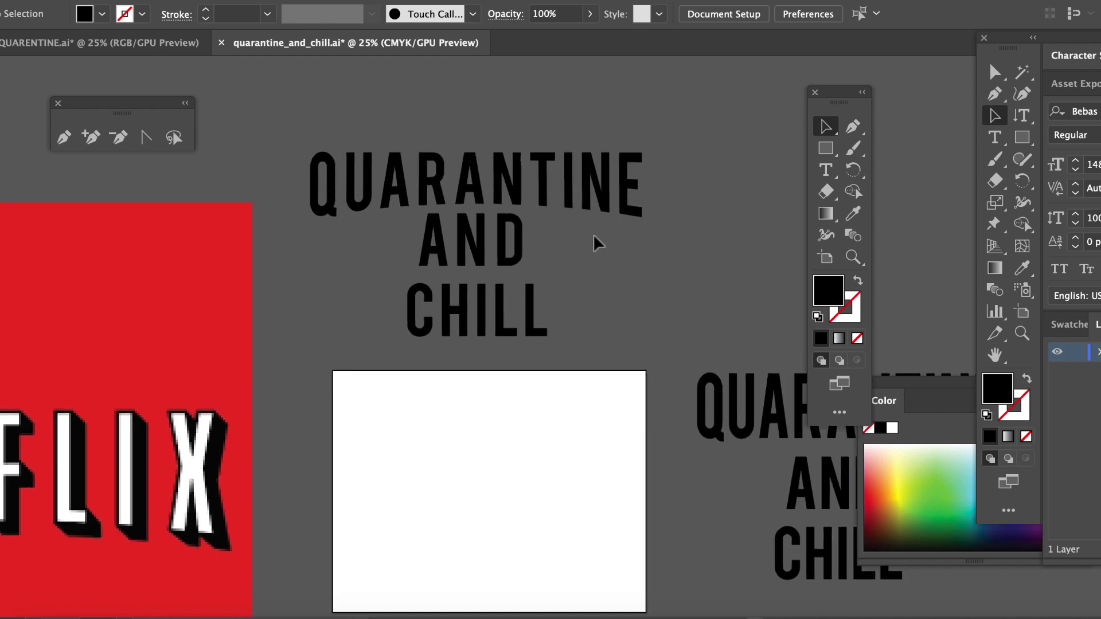
pyautogui.click(665, 198)
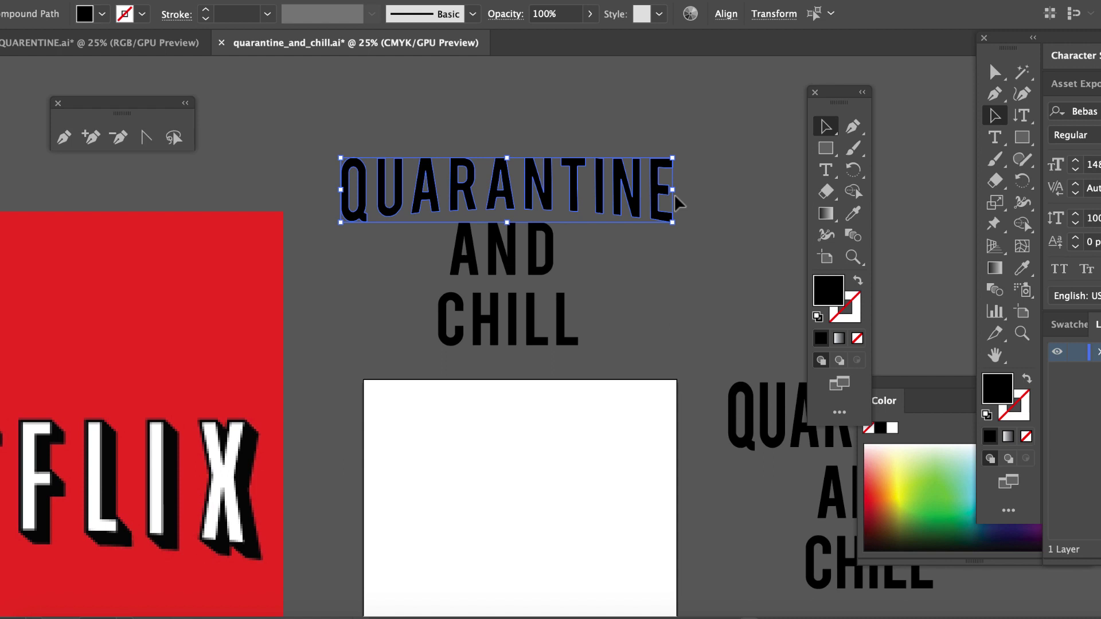
# - Duplicate the whole QUARANTINE AND CHILL lettering straight down onto the artboard
pyautogui.click(695, 291)
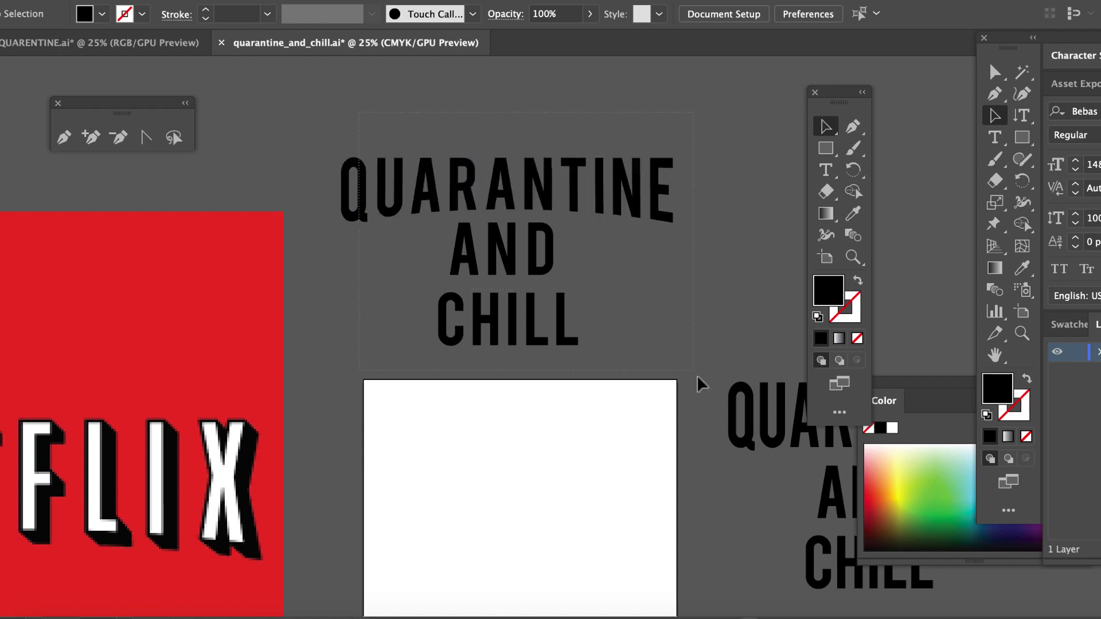
pyautogui.moveTo(697, 375); pyautogui.dragTo(645, 314)
pyautogui.moveTo(573, 364); pyautogui.dragTo(533, 521)
pyautogui.click(523, 374)
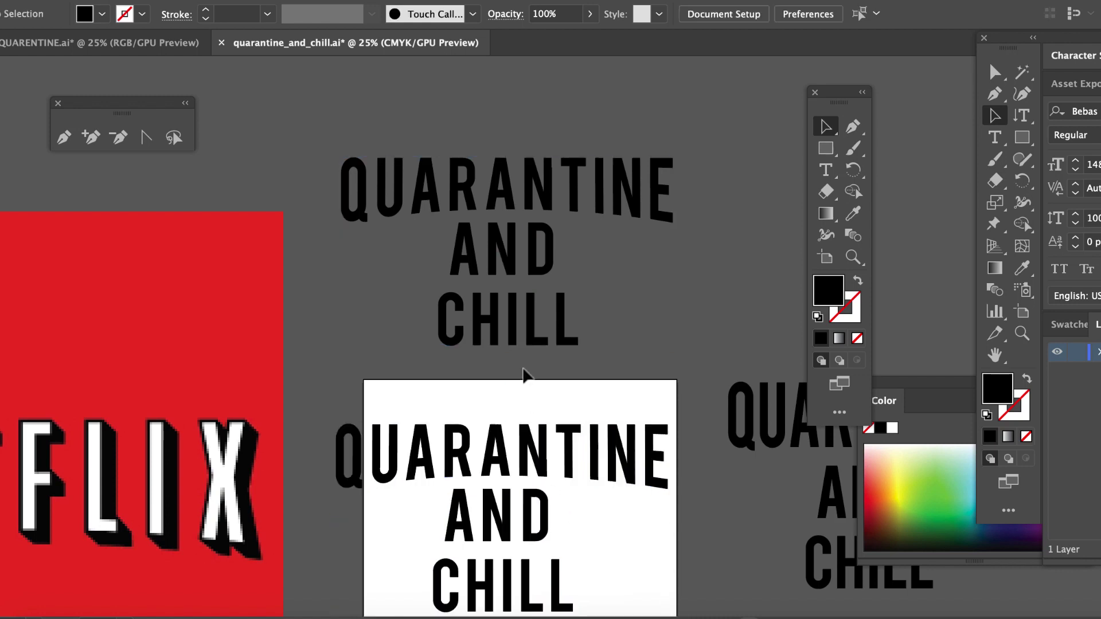
# - Fill the copy of the lettering above the artboard with white from the swatches
pyautogui.moveTo(409, 162); pyautogui.dragTo(669, 337)
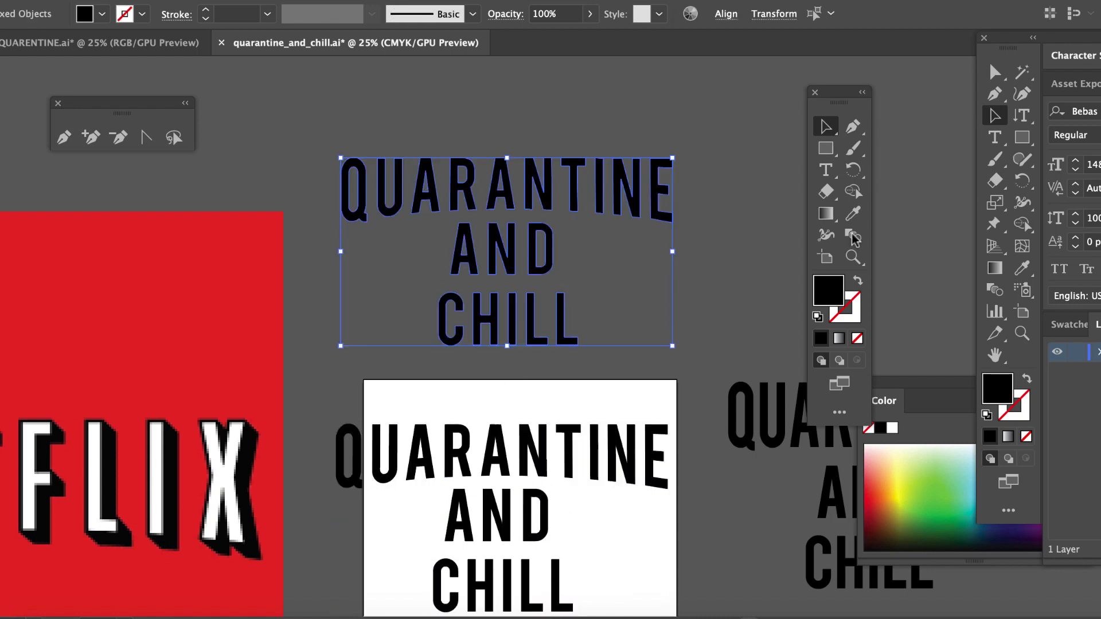
pyautogui.moveTo(1012, 45); pyautogui.dragTo(889, 45)
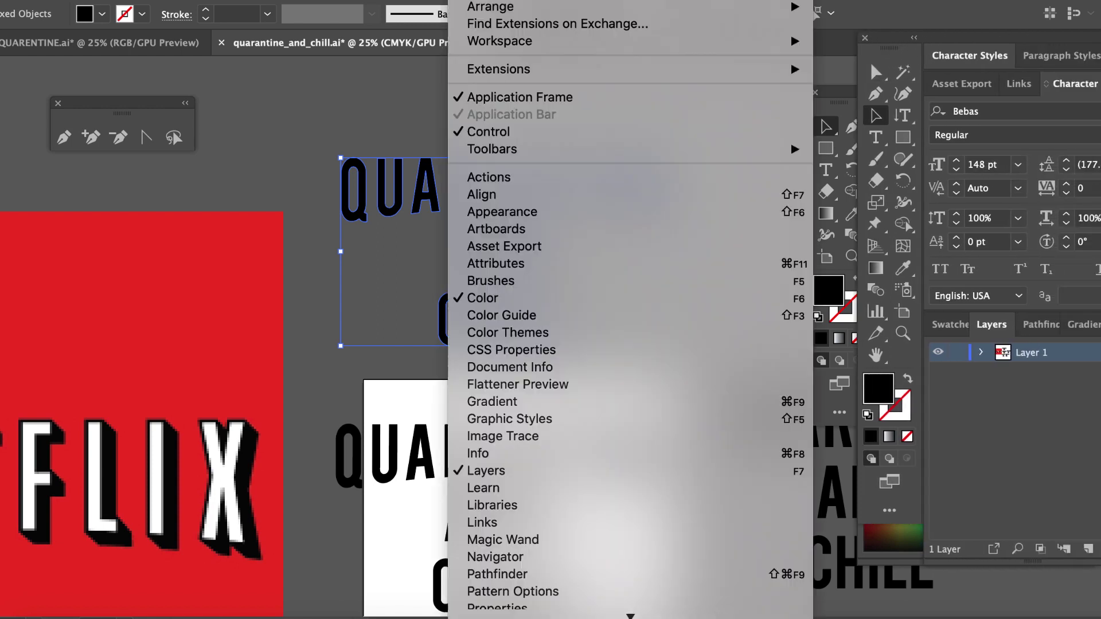
pyautogui.scroll(-3, 539, 505)
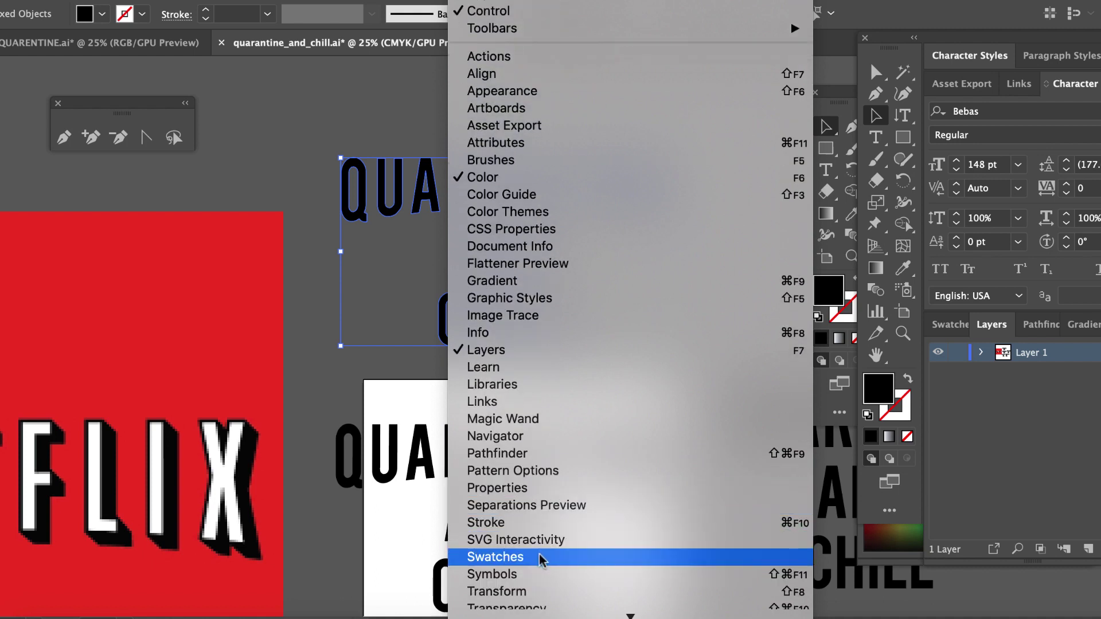
pyautogui.click(783, 497)
pyautogui.click(950, 381)
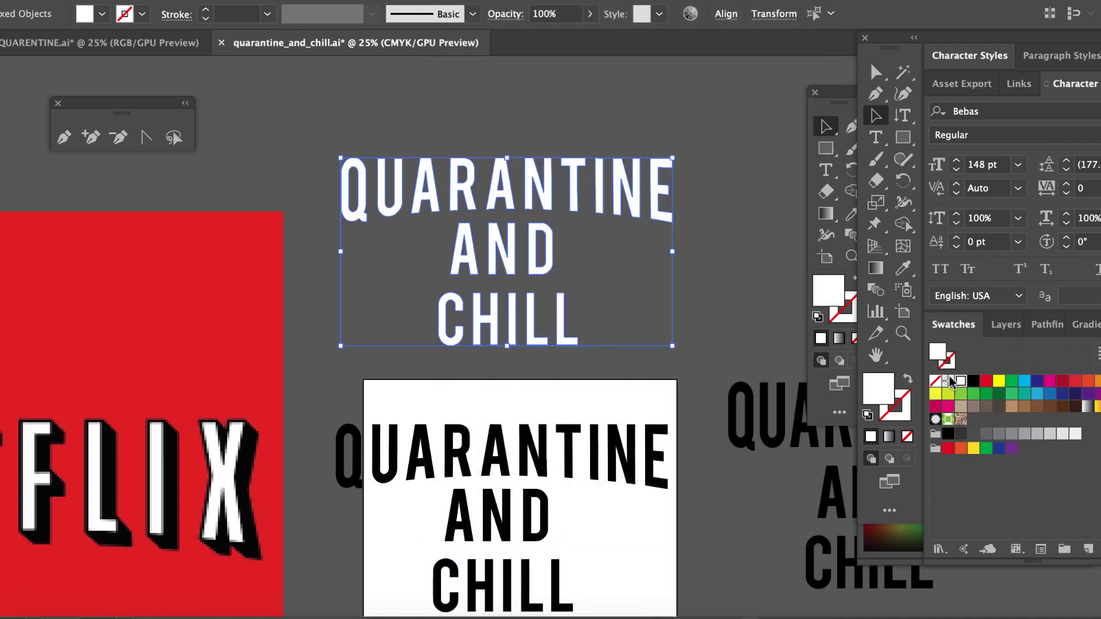
# - Place the black copy over the white lettering, offset slightly down and to the right, and send it behind as a drop shadow
pyautogui.click(600, 184)
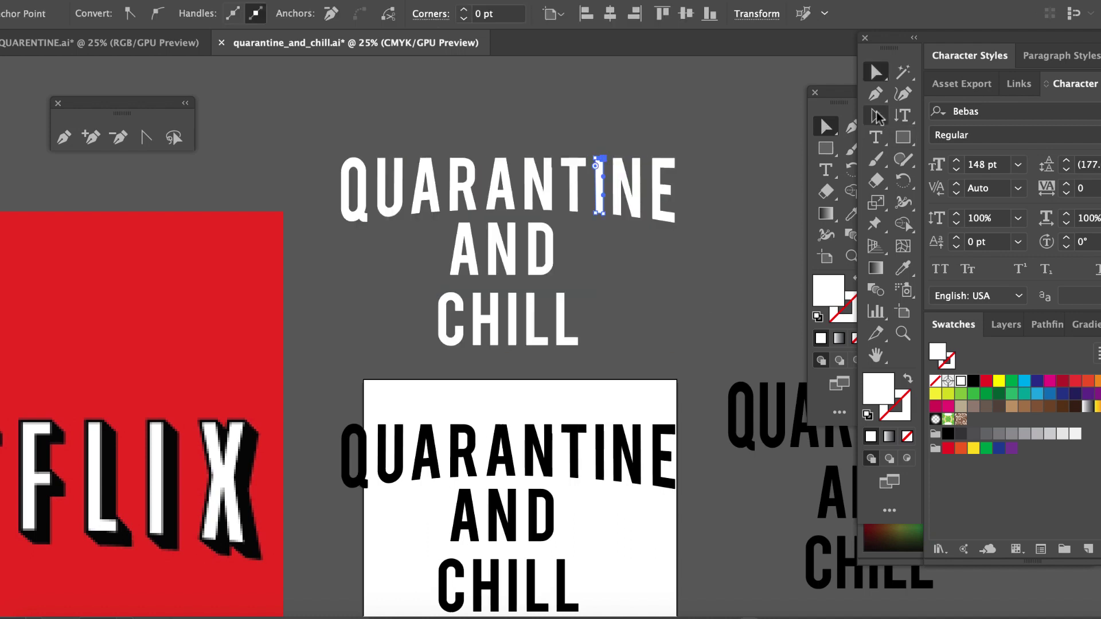
pyautogui.click(633, 181)
pyautogui.moveTo(551, 453); pyautogui.dragTo(556, 191)
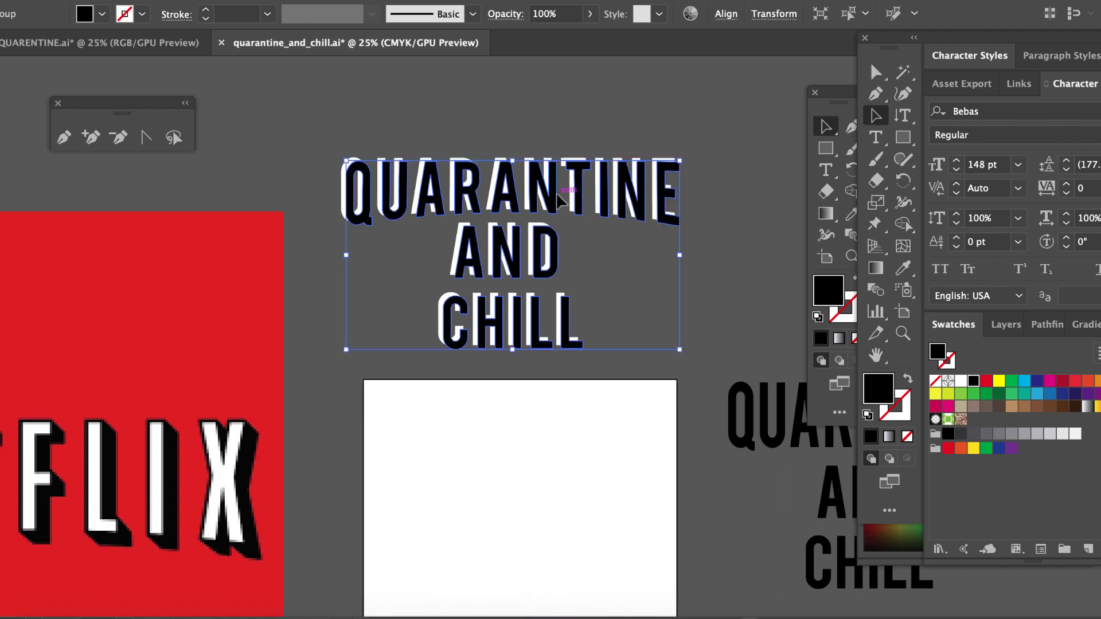
pyautogui.press('a')
pyautogui.hotkey('ctrl', '[')
pyautogui.press('v')
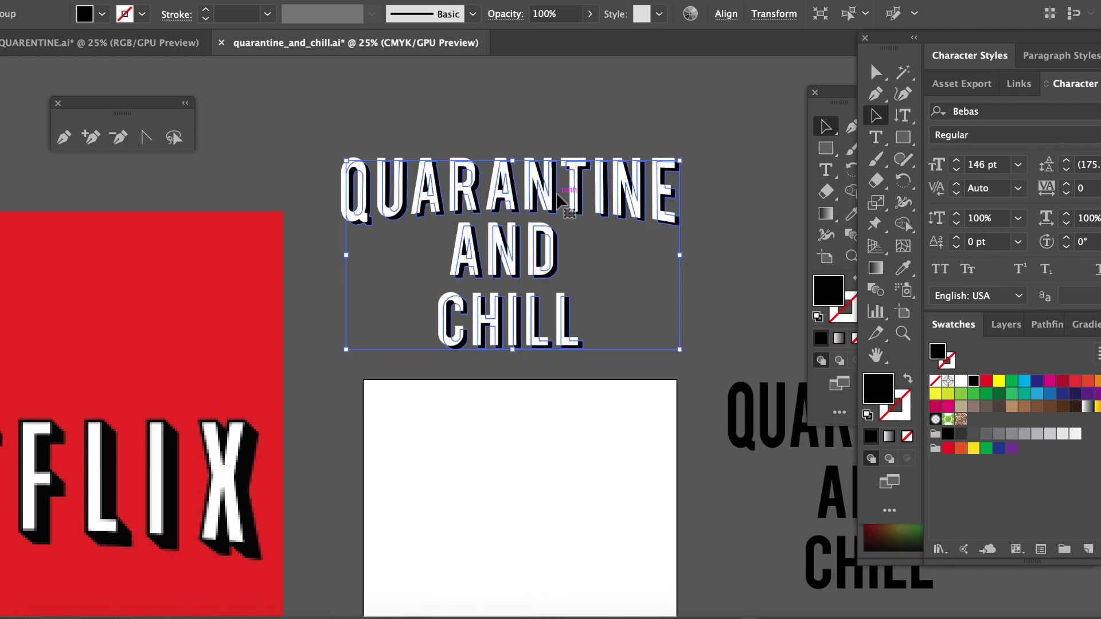
pyautogui.click(703, 288)
pyautogui.hscroll(-5, 573, 263)
pyautogui.scroll(1, 573, 263)
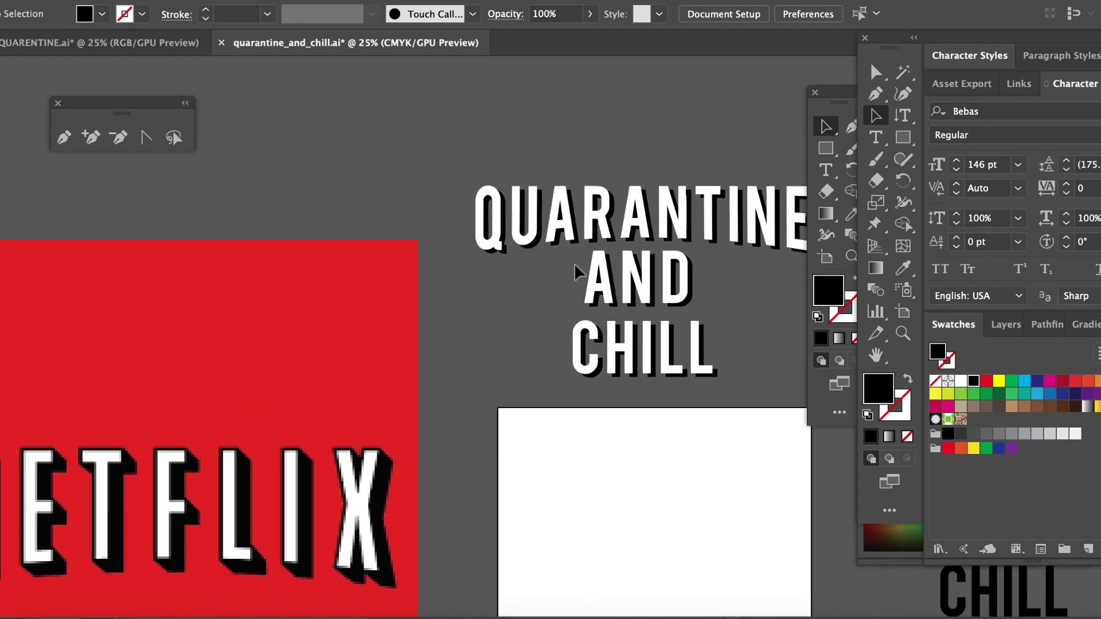
pyautogui.hscroll(2, 573, 263)
pyautogui.scroll(1, 573, 263)
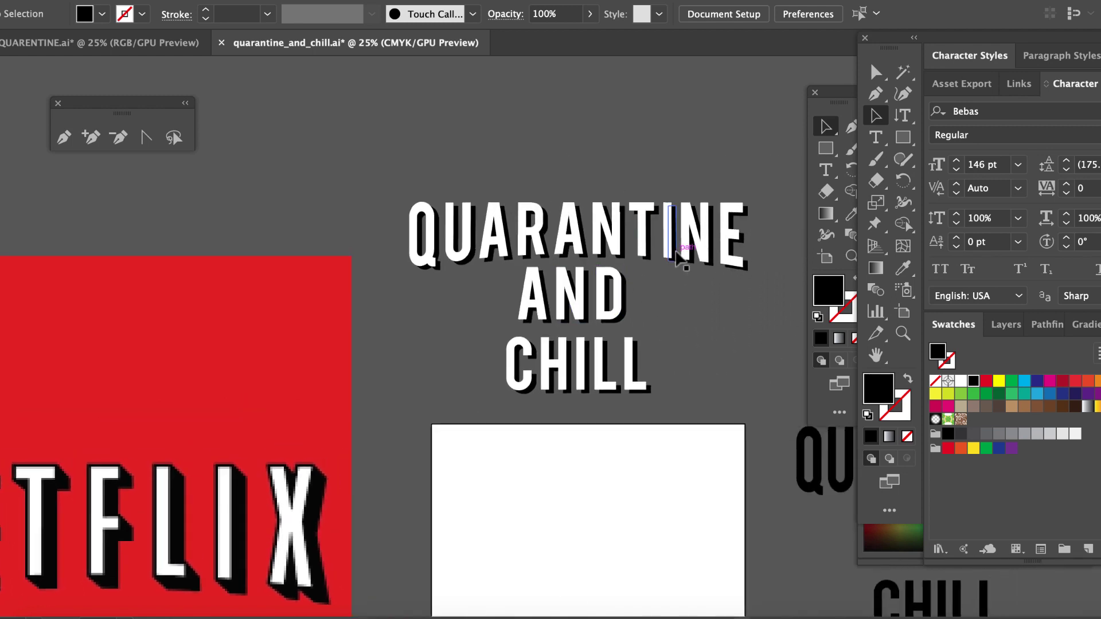
# - Select the entire white lettering group in front of the black shadow copy
pyautogui.click(746, 266)
pyautogui.hotkey('ctrl', 'shift', 'a')
pyautogui.press('z')
pyautogui.click(622, 258)
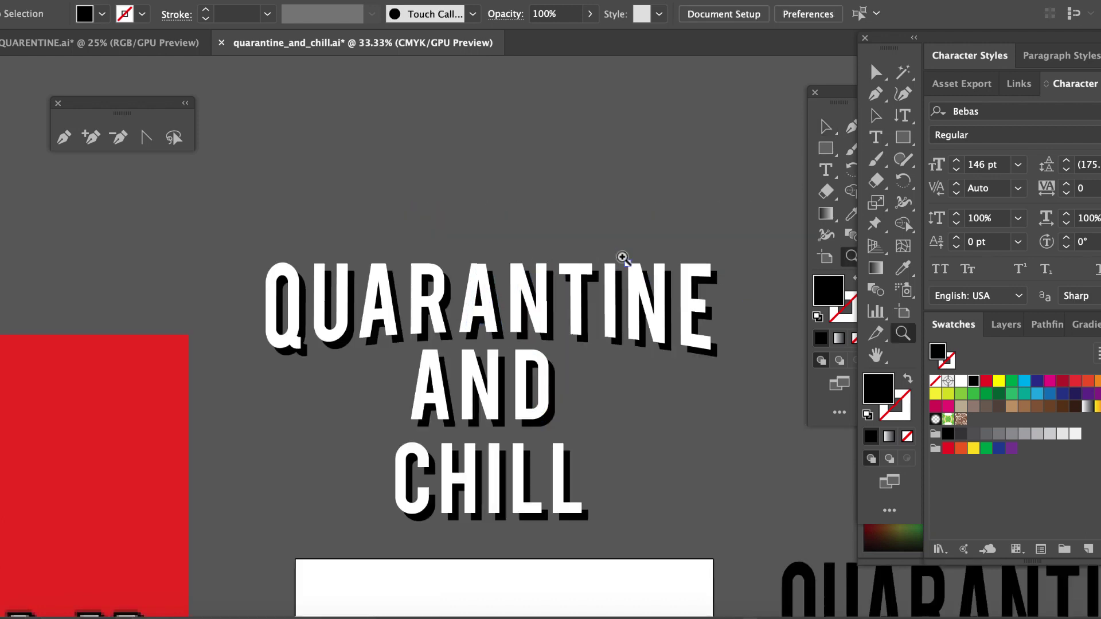
pyautogui.click(875, 72)
pyautogui.click(605, 390)
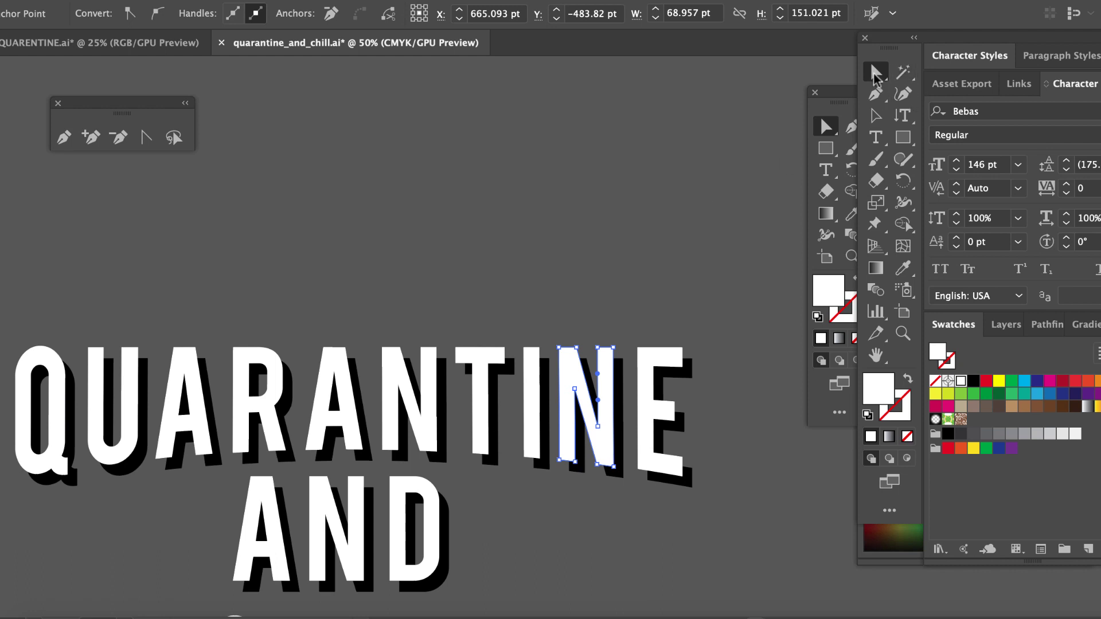
pyautogui.click(875, 115)
pyautogui.click(654, 381)
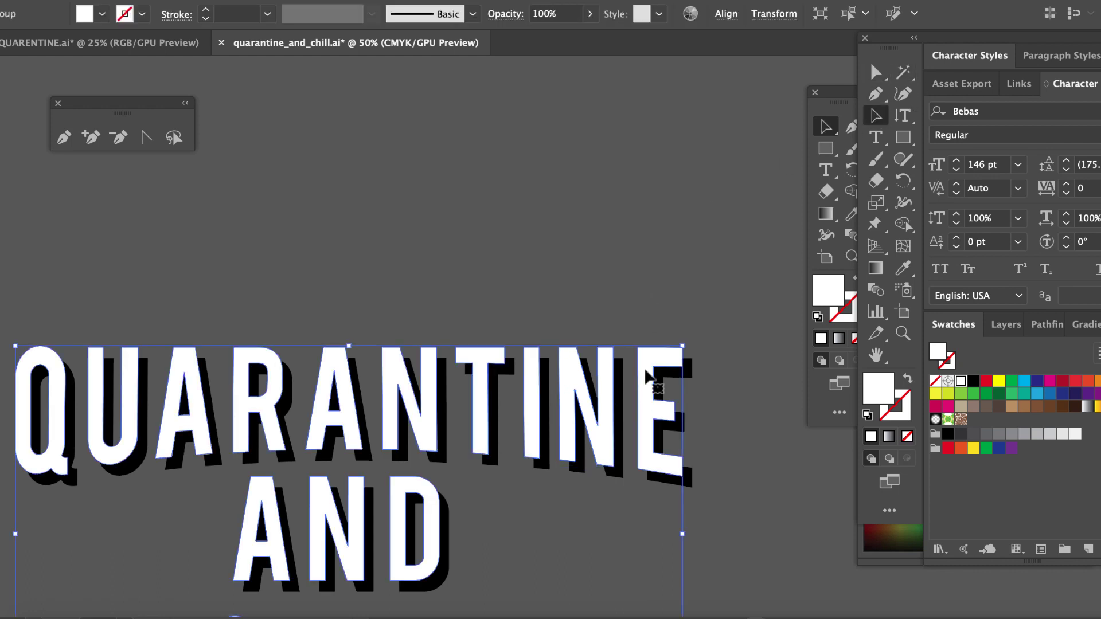
pyautogui.click(972, 382)
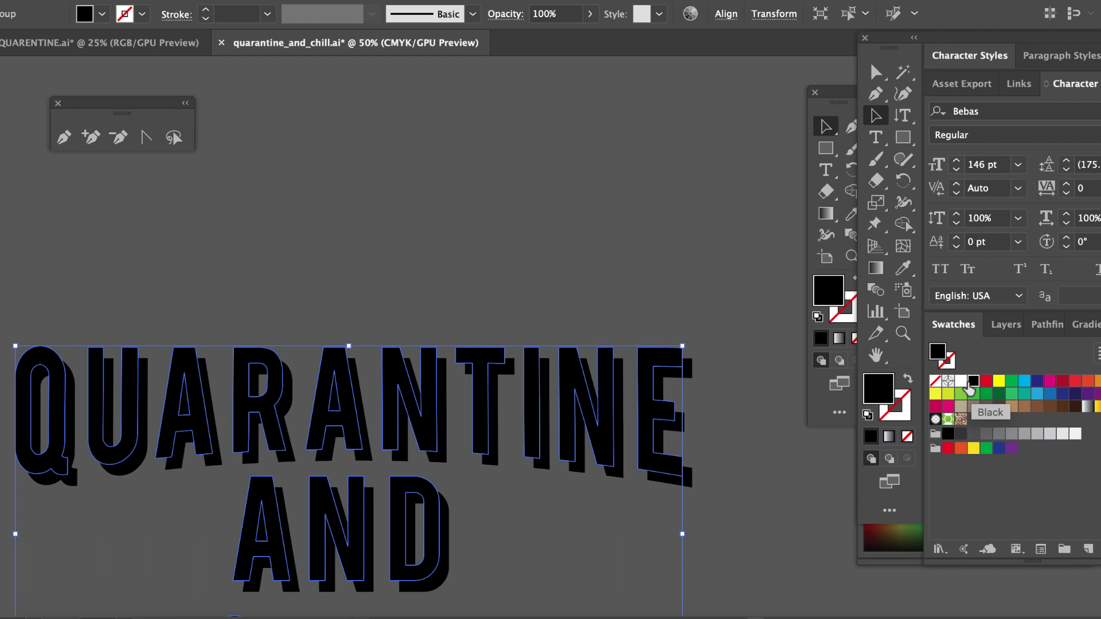
pyautogui.click(961, 381)
pyautogui.click(971, 381)
pyautogui.click(960, 380)
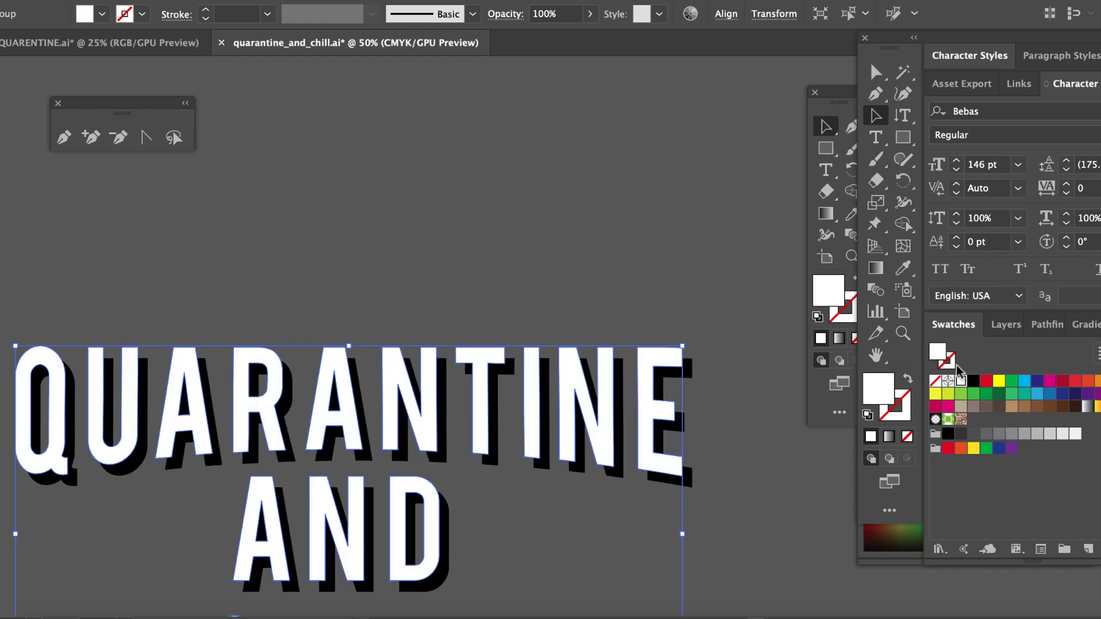
# - Give the white lettering a black stroke with a weight of 4 pt
pyautogui.press('x')
pyautogui.click(973, 381)
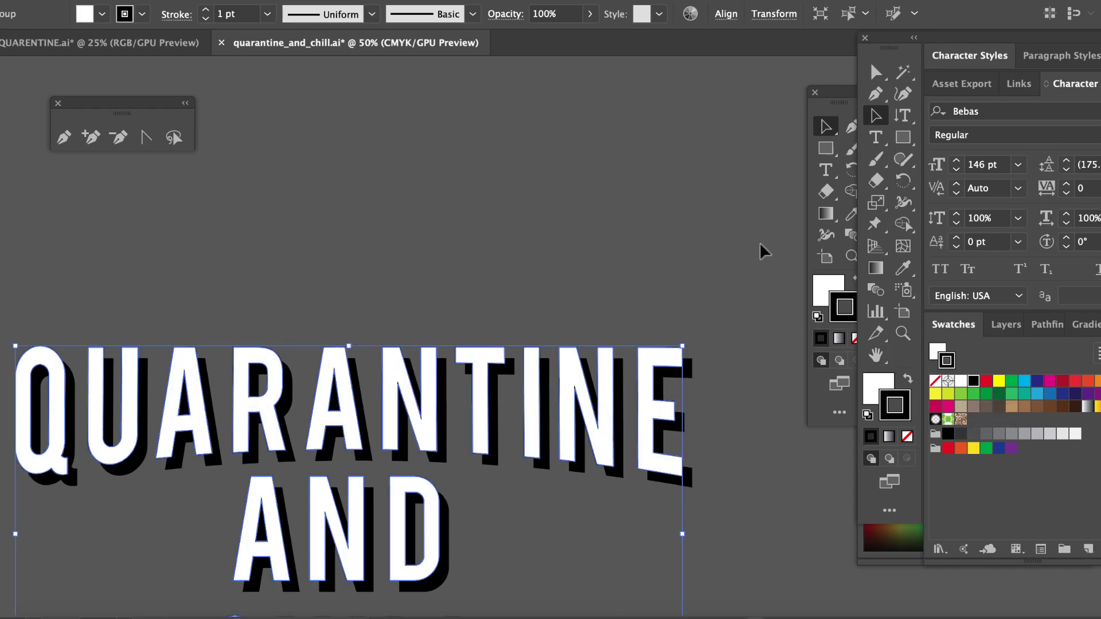
pyautogui.click(205, 8)
pyautogui.click(206, 9)
pyautogui.click(205, 9)
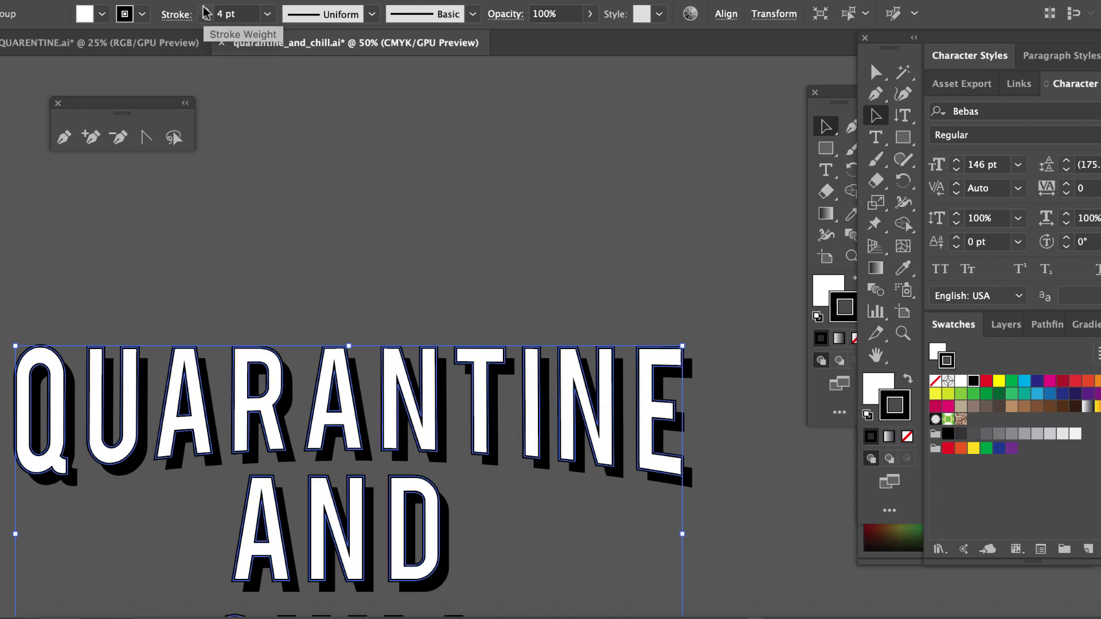
pyautogui.click(331, 110)
# - Draw a large rectangle around the outlined lettering, fill it red without a stroke, and send it behind the text
pyautogui.scroll(5, 369, 167)
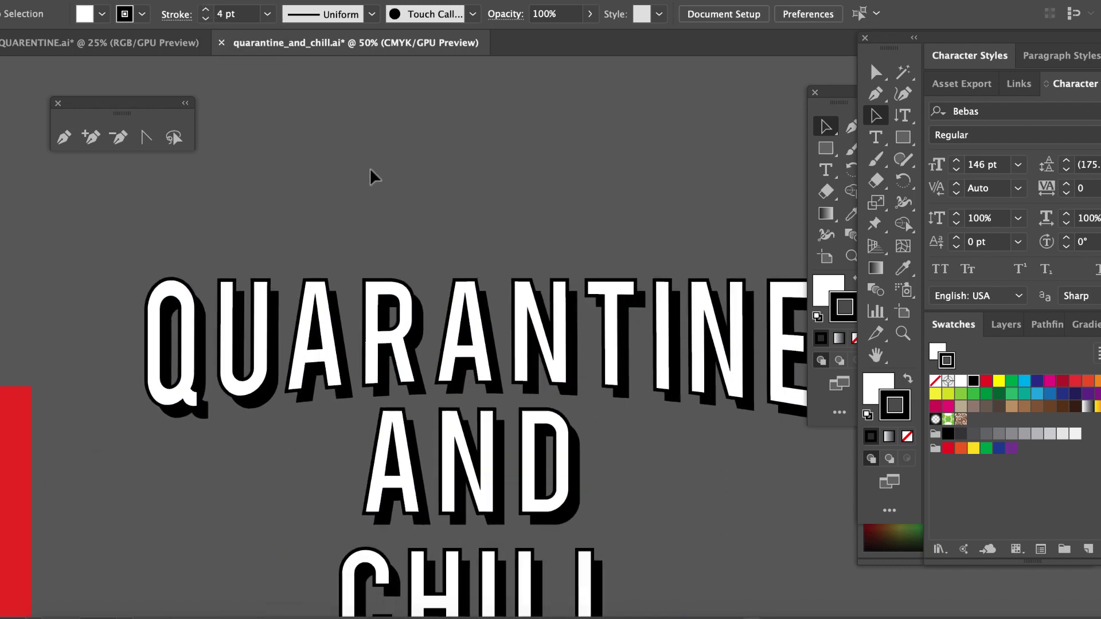
pyautogui.hscroll(-5, 369, 168)
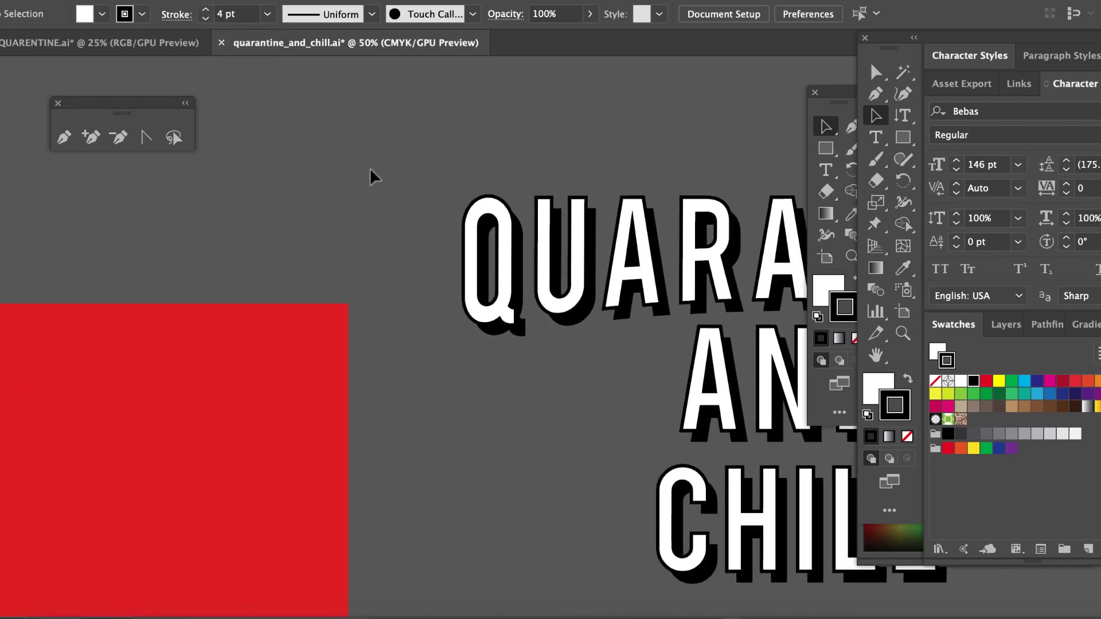
pyautogui.scroll(-2, 370, 171)
pyautogui.scroll(-2, 370, 171)
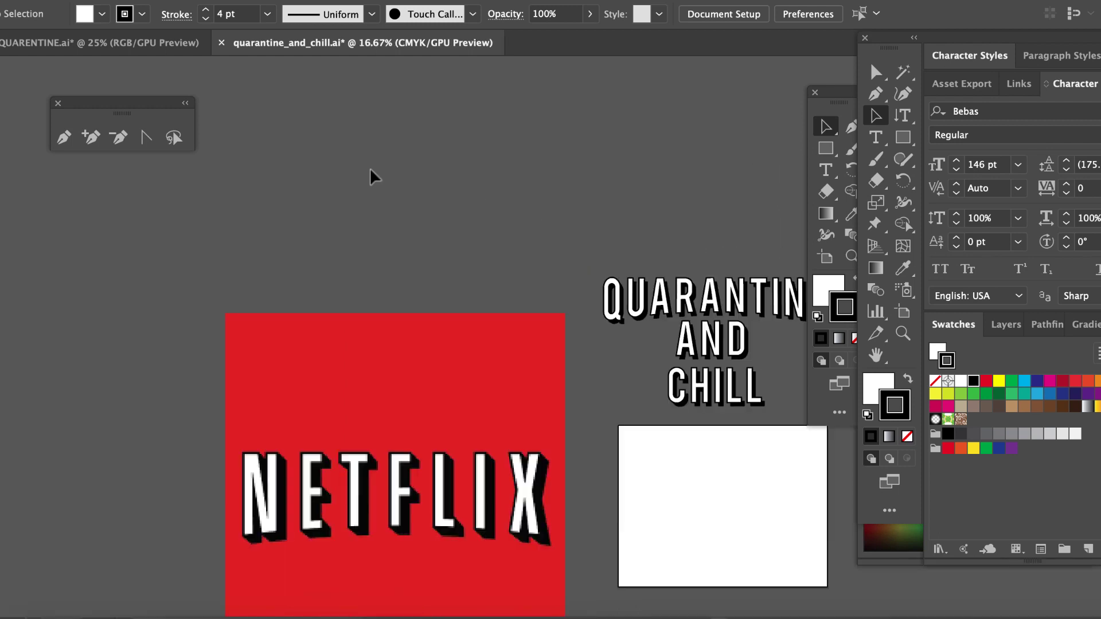
pyautogui.hscroll(5, 551, 319)
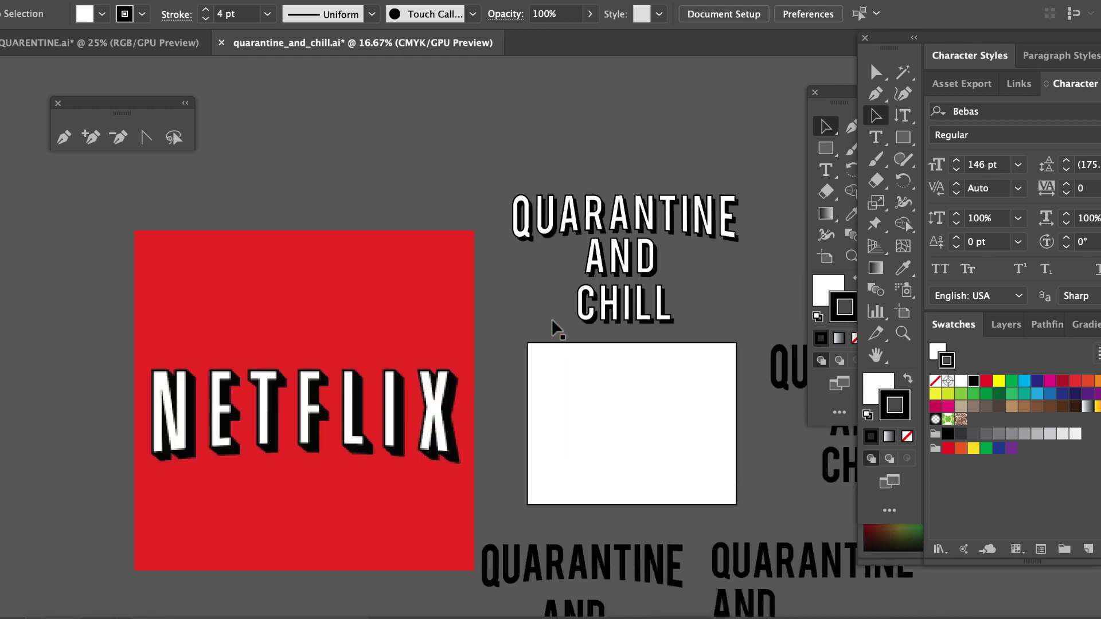
pyautogui.scroll(-2, 590, 309)
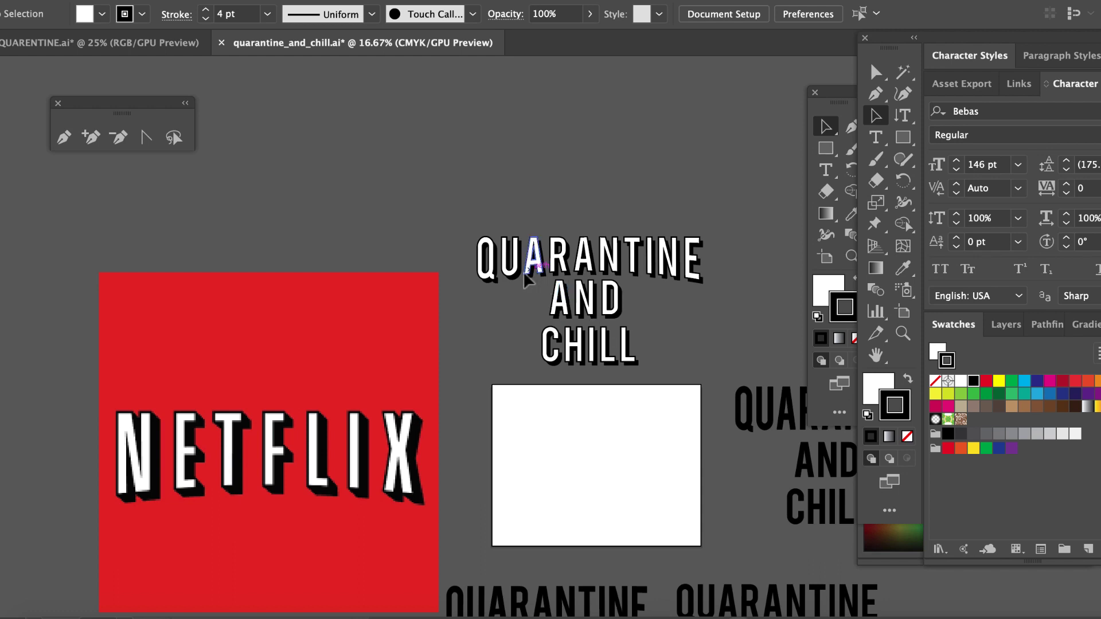
pyautogui.click(903, 137)
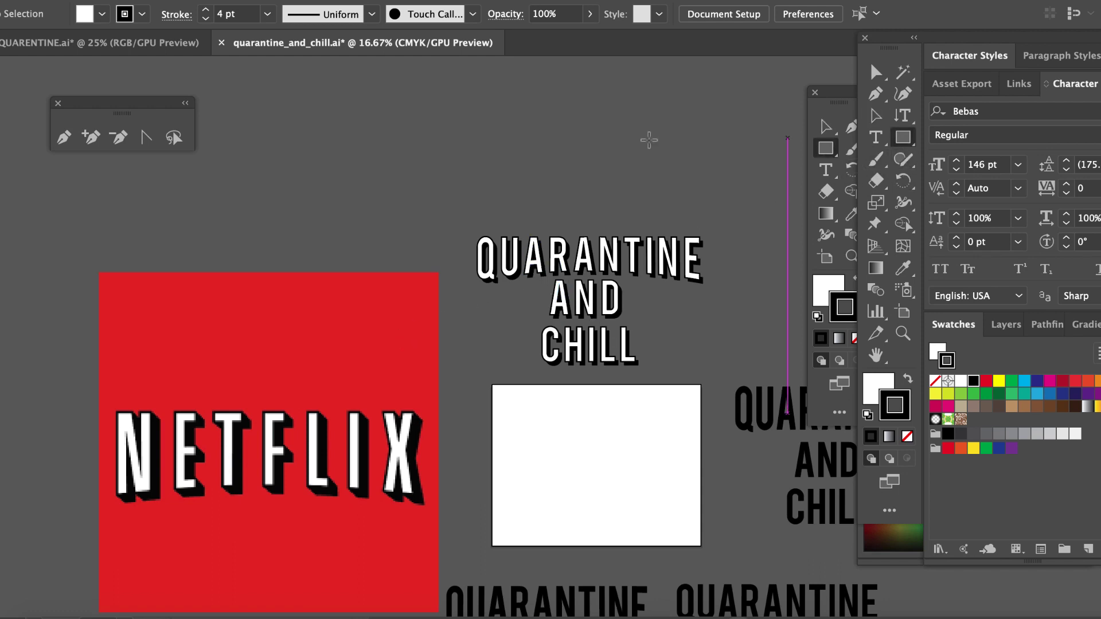
pyautogui.moveTo(439, 184); pyautogui.dragTo(753, 483)
pyautogui.click(985, 380)
pyautogui.hotkey('ctrl', '[')
pyautogui.press('v')
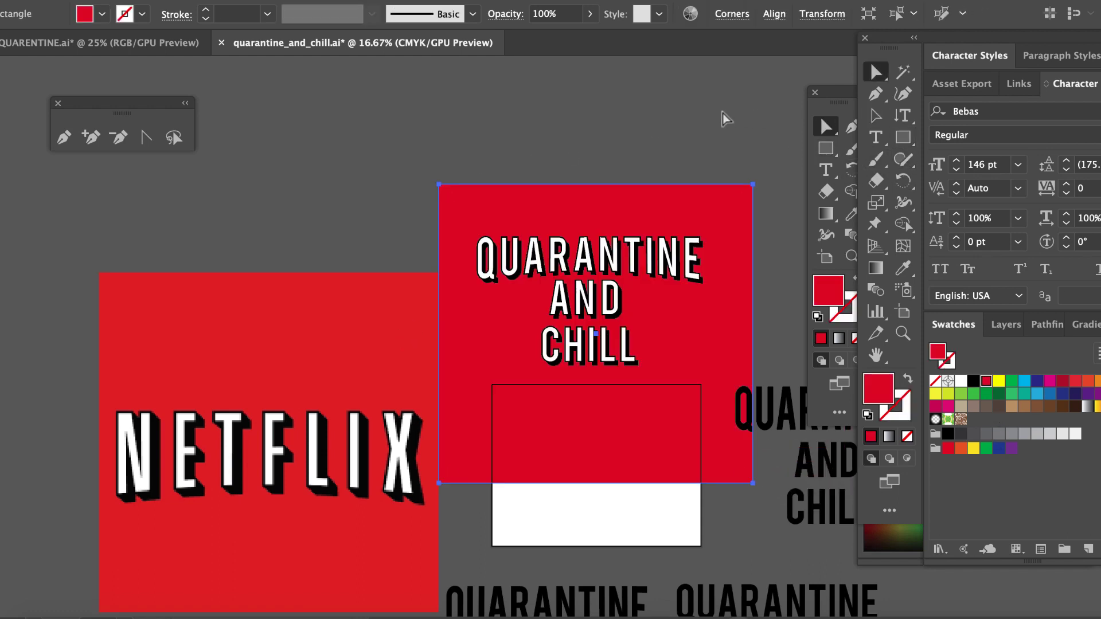
# - Examine the drop shadow's corners on the lettering and compare them with the shadow edges in the Netflix reference logo
pyautogui.hotkey('ctrl', '=')
pyautogui.hotkey('ctrl', '=')
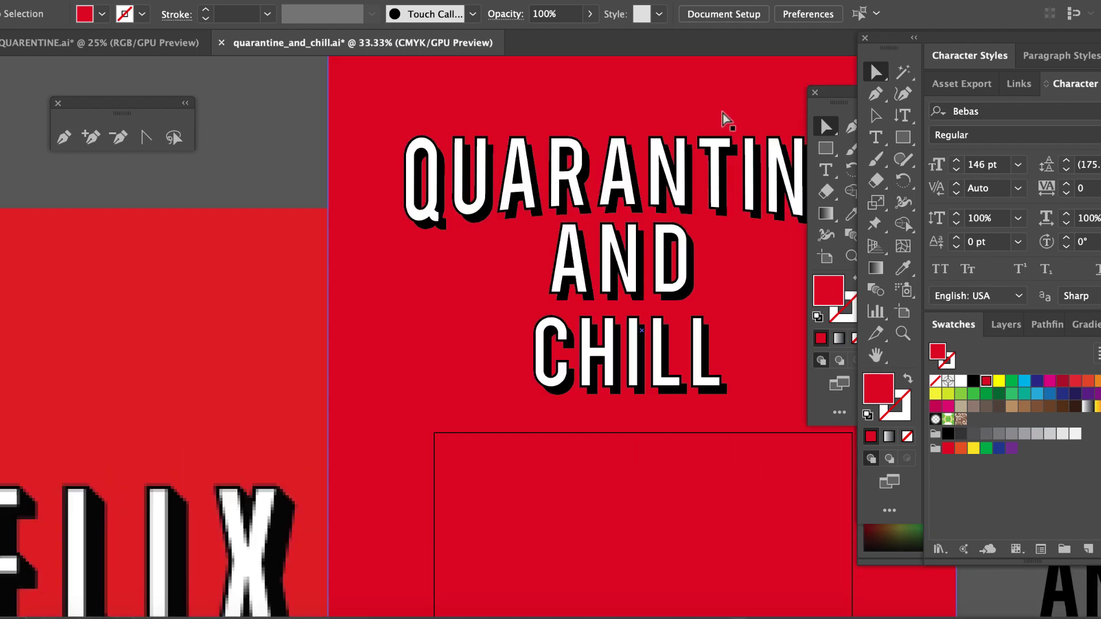
pyautogui.hscroll(-4, 642, 229)
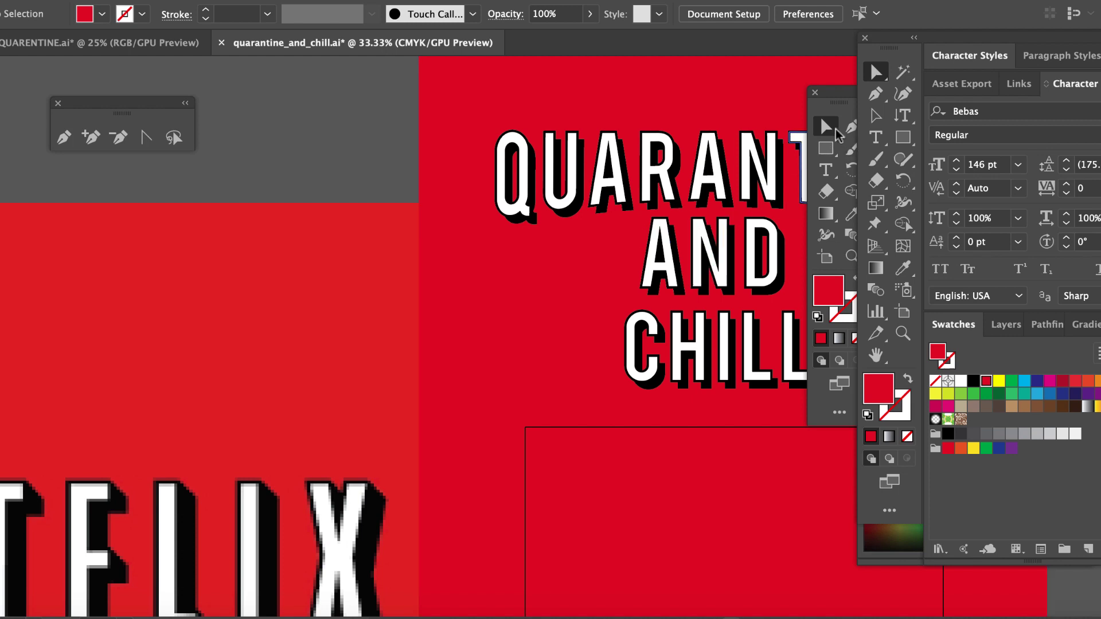
pyautogui.click(824, 127)
pyautogui.click(833, 126)
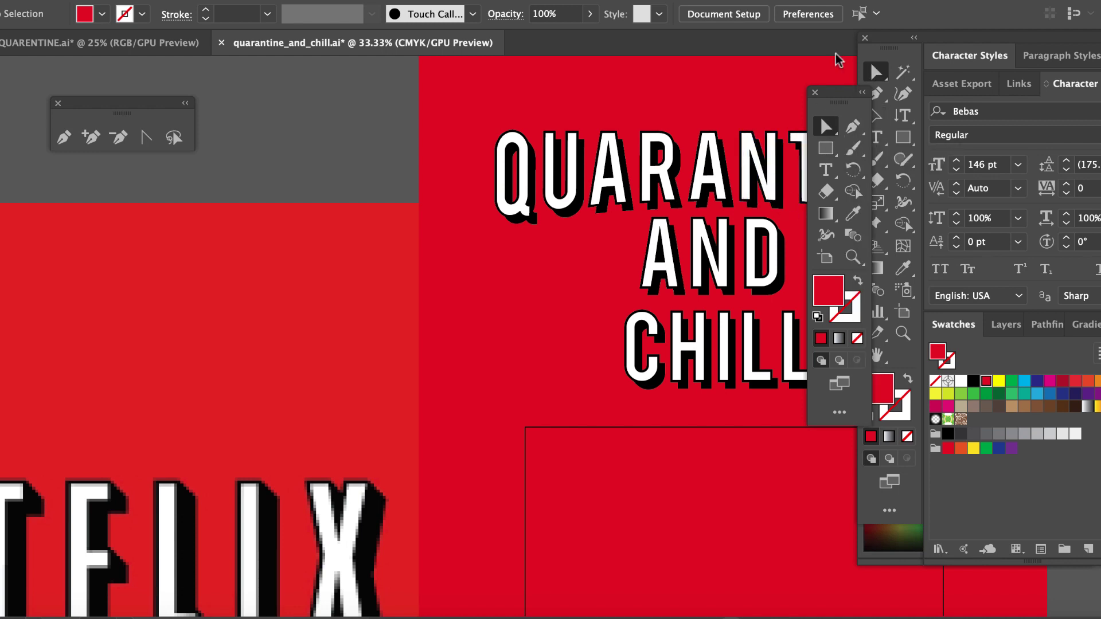
pyautogui.click(875, 115)
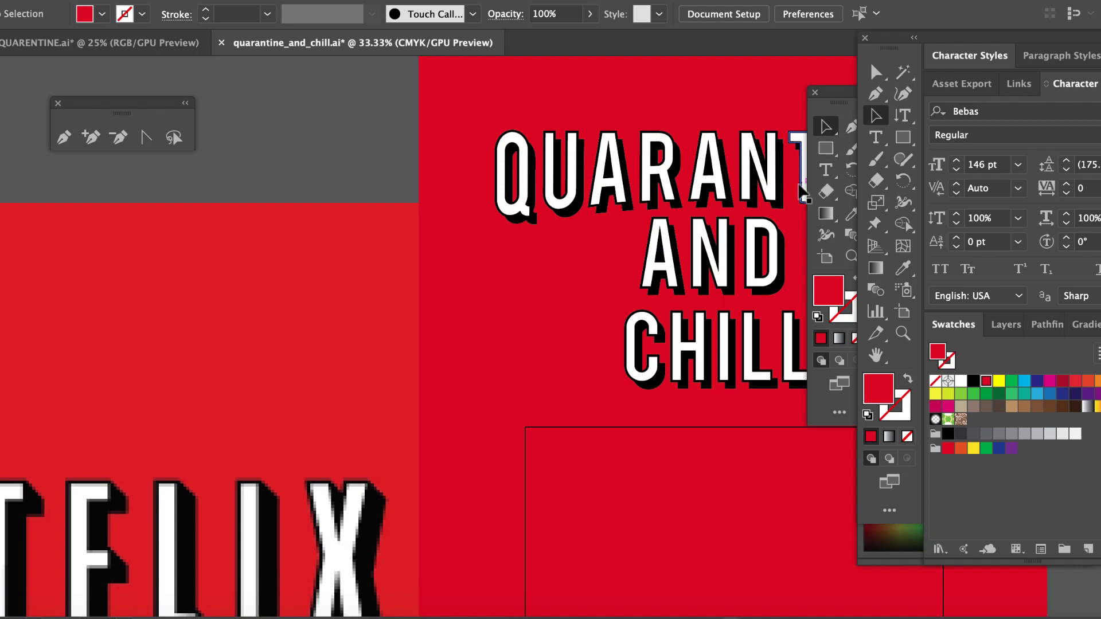
pyautogui.click(783, 206)
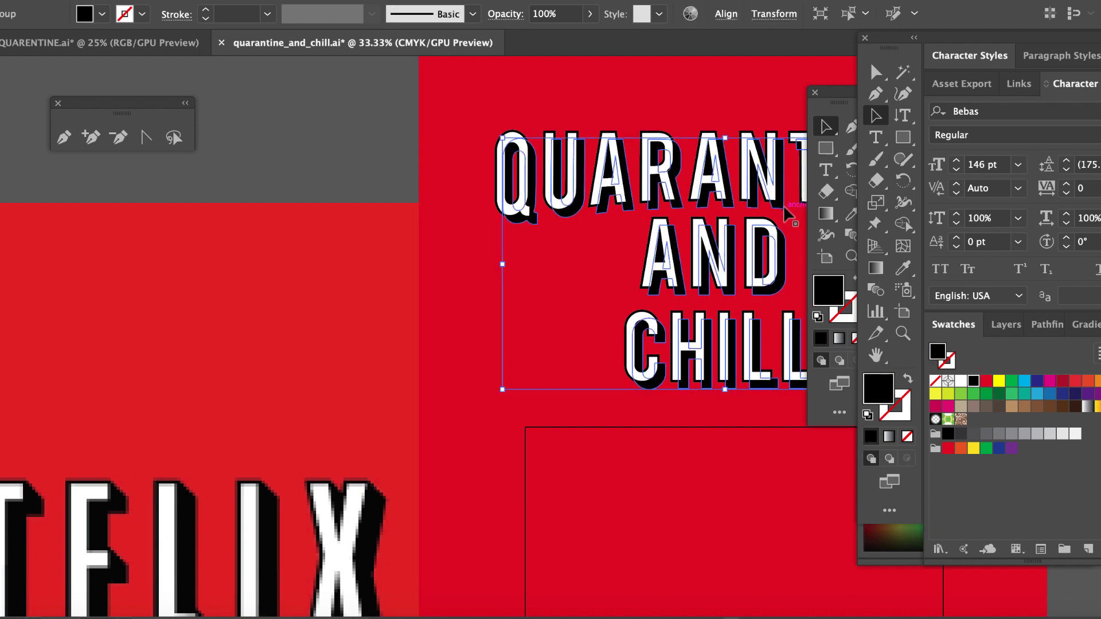
pyautogui.click(371, 395)
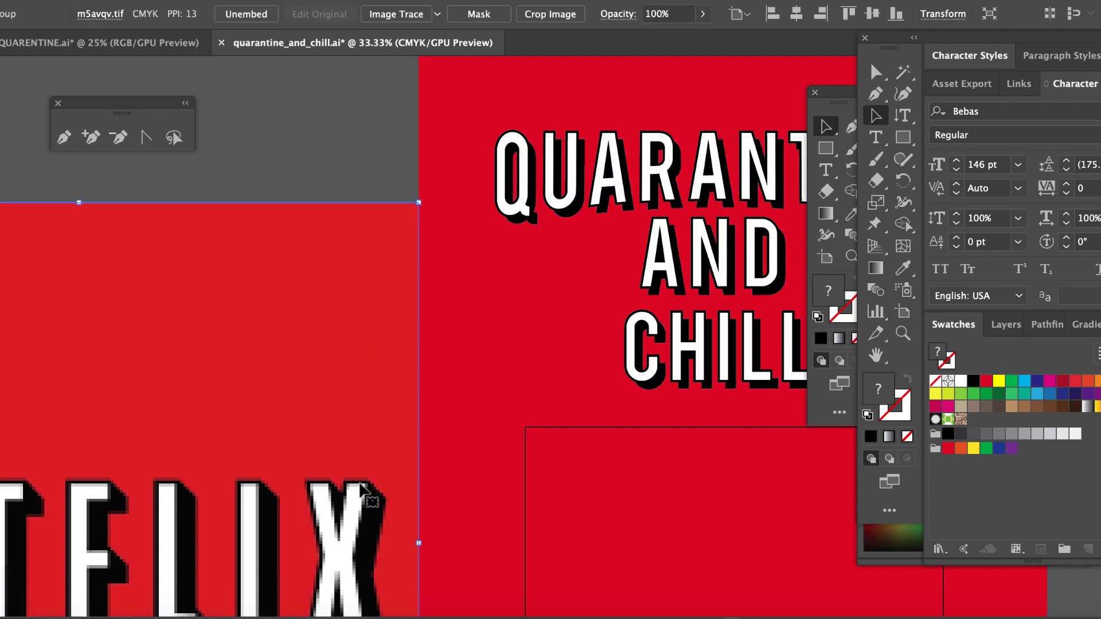
pyautogui.scroll(-1, 388, 496)
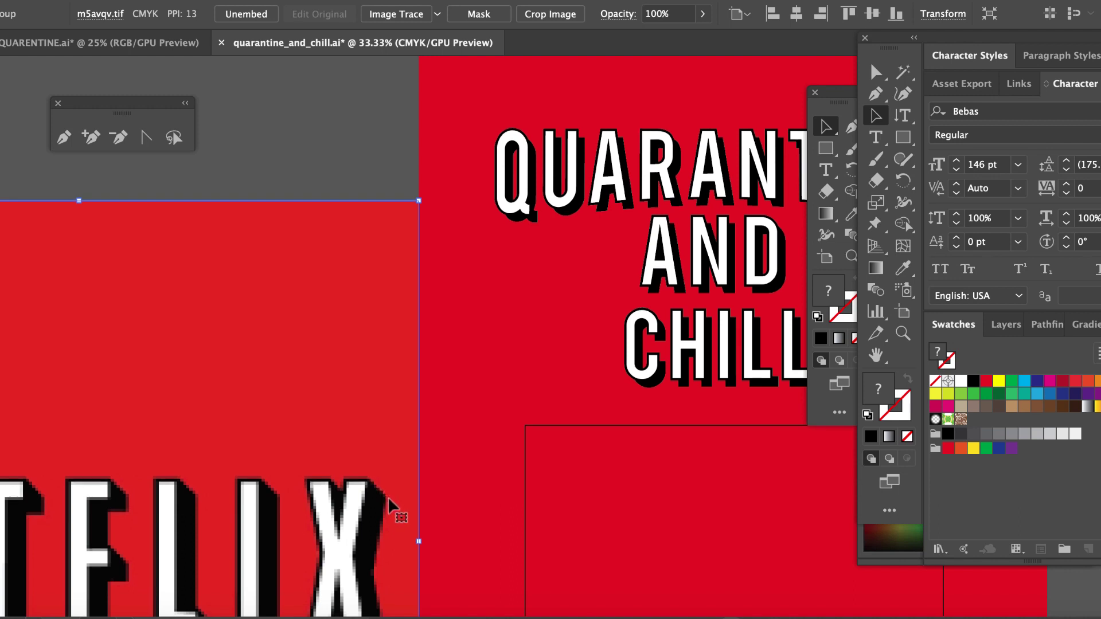
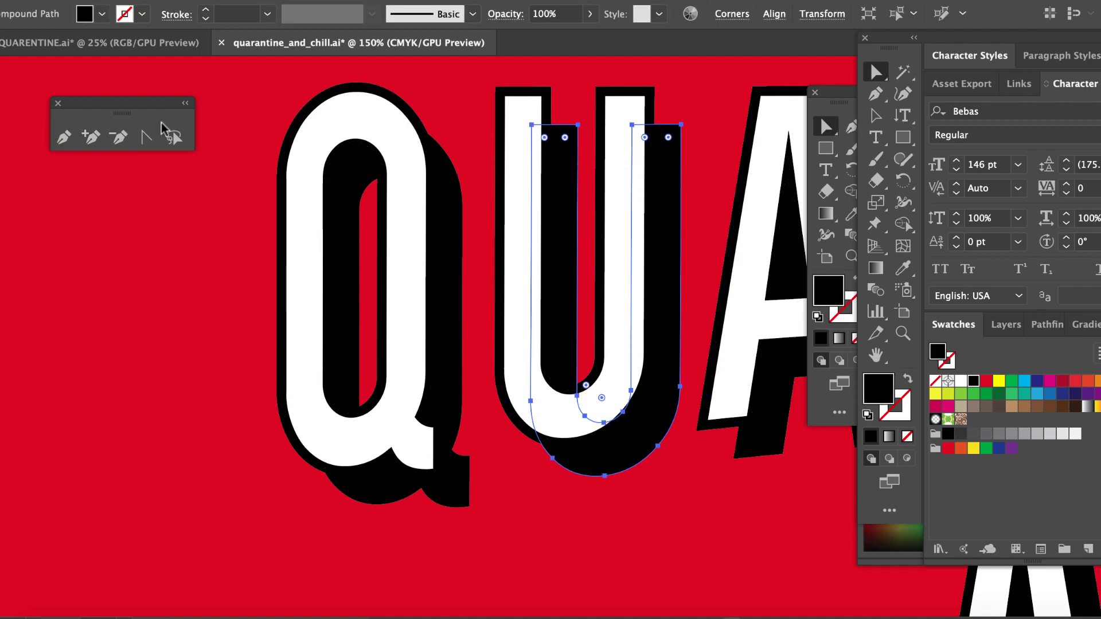
# - Add an anchor point to the top edge of each stem of the U's black shadow, near the white letter's outline
pyautogui.keyDown('shift'); pyautogui.click(407, 139); pyautogui.keyUp('shift')
pyautogui.keyDown('shift'); pyautogui.click(407, 139); pyautogui.keyUp('shift')
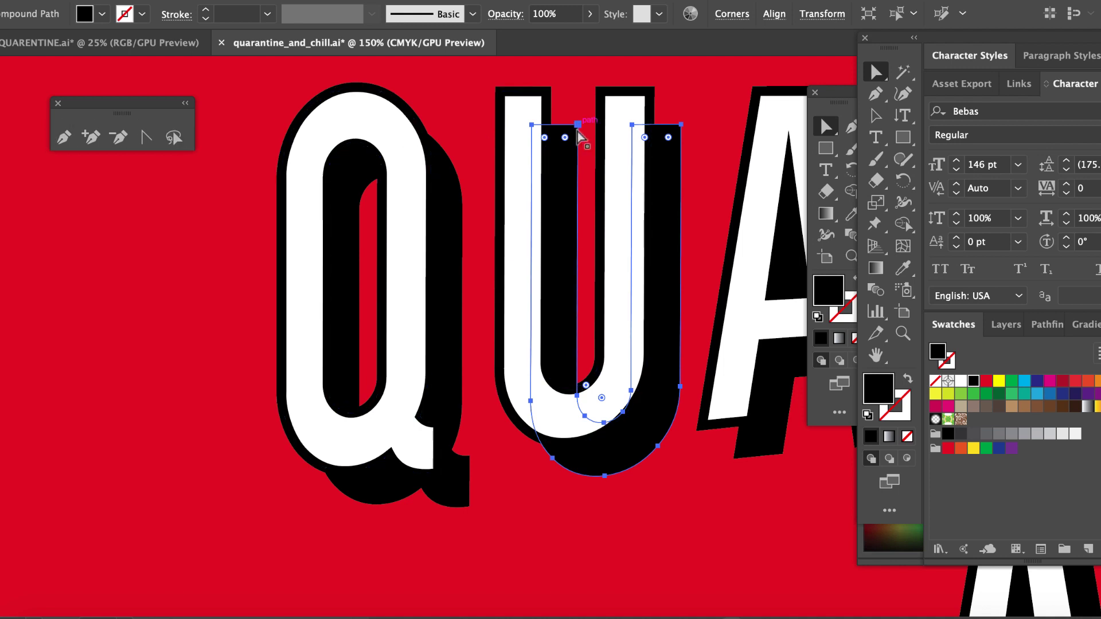
pyautogui.click(92, 138)
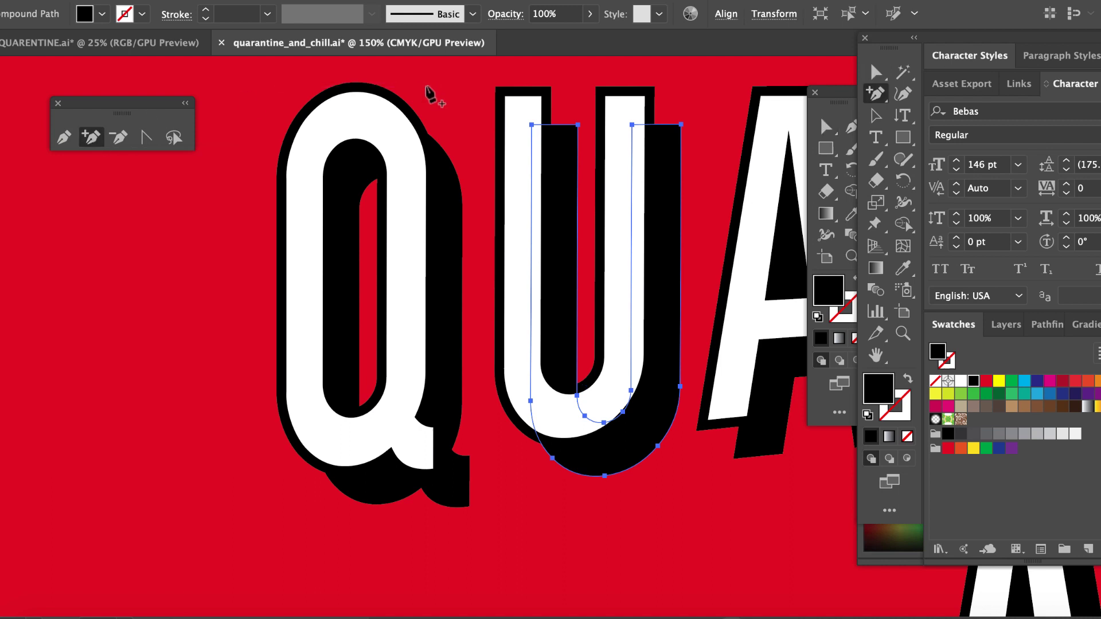
pyautogui.hscroll(3, 544, 103)
pyautogui.scroll(1, 544, 103)
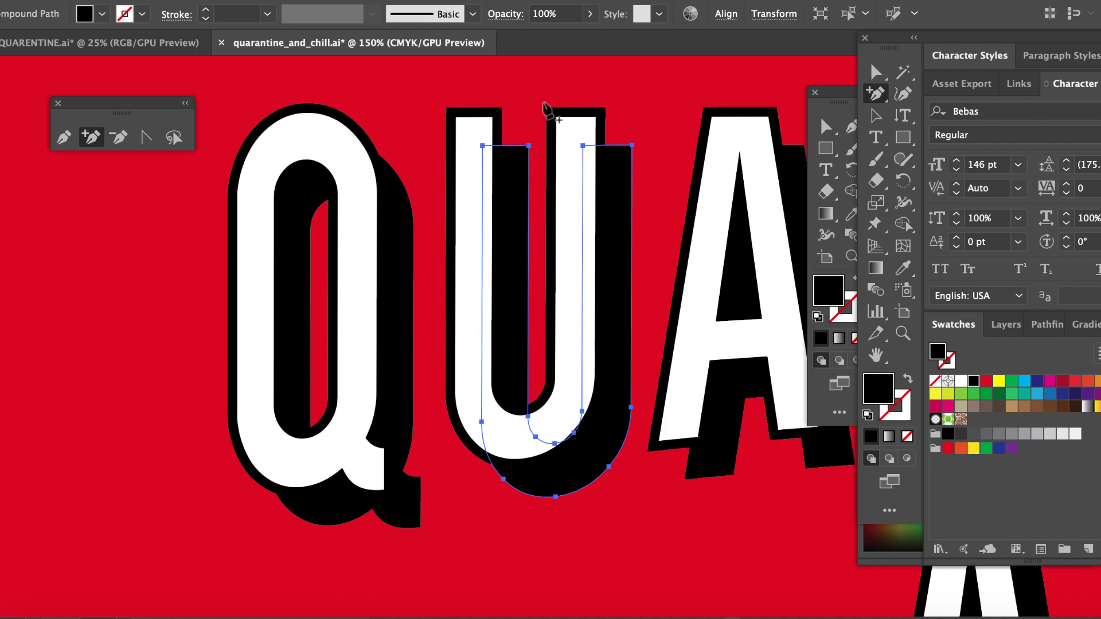
pyautogui.click(502, 146)
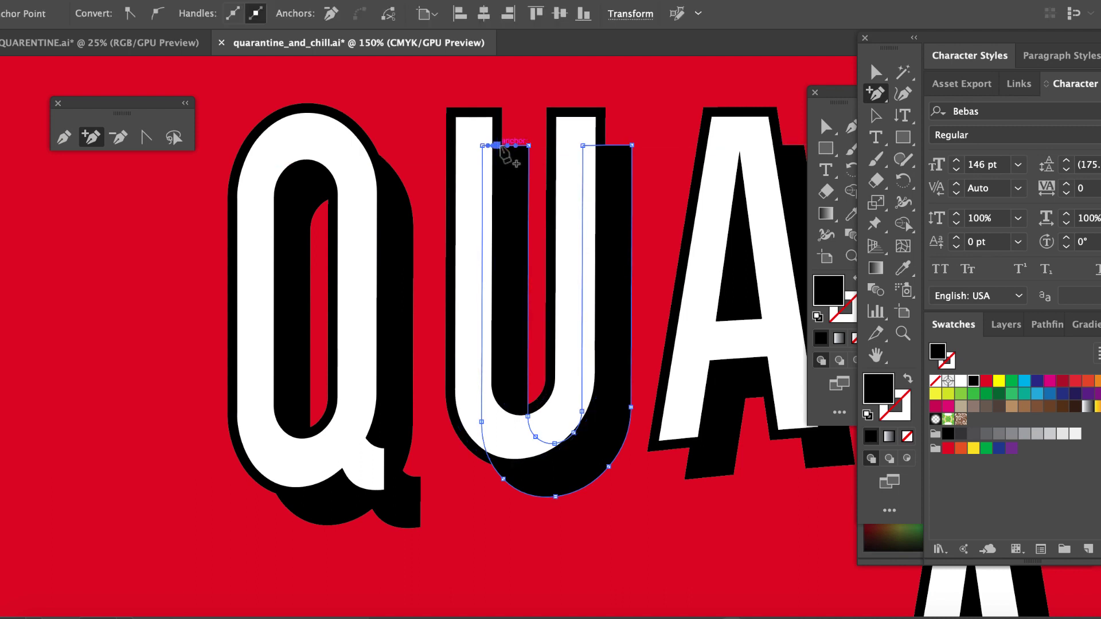
pyautogui.click(602, 145)
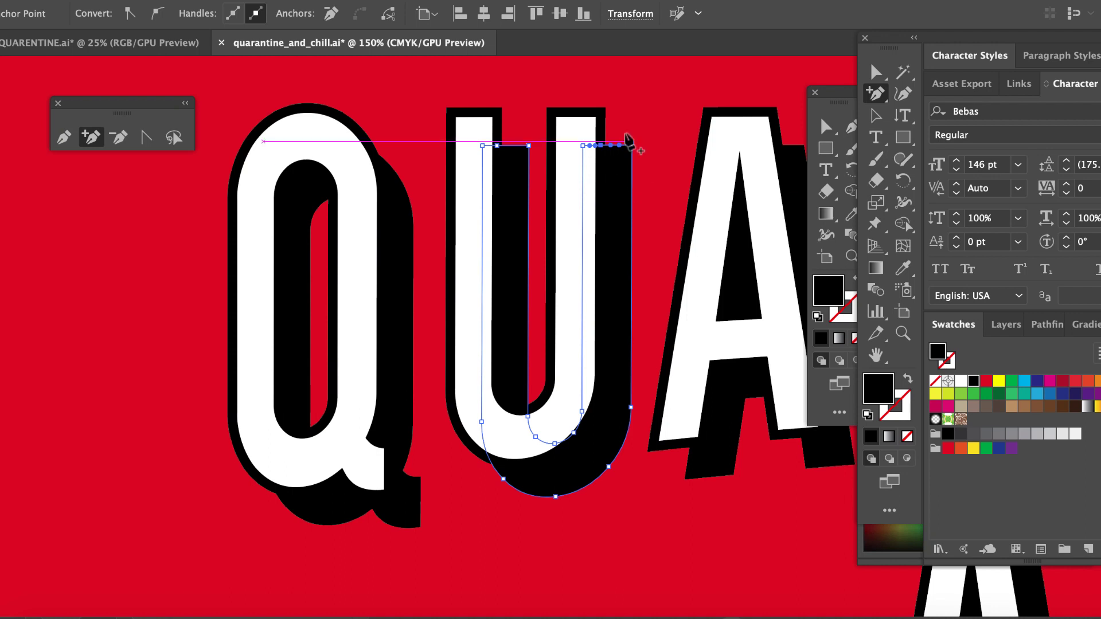
# - Select both new anchor points on the U's shadow and raise them level with the top of the letter's outline
pyautogui.press('v')
pyautogui.moveTo(610, 146); pyautogui.dragTo(504, 147)
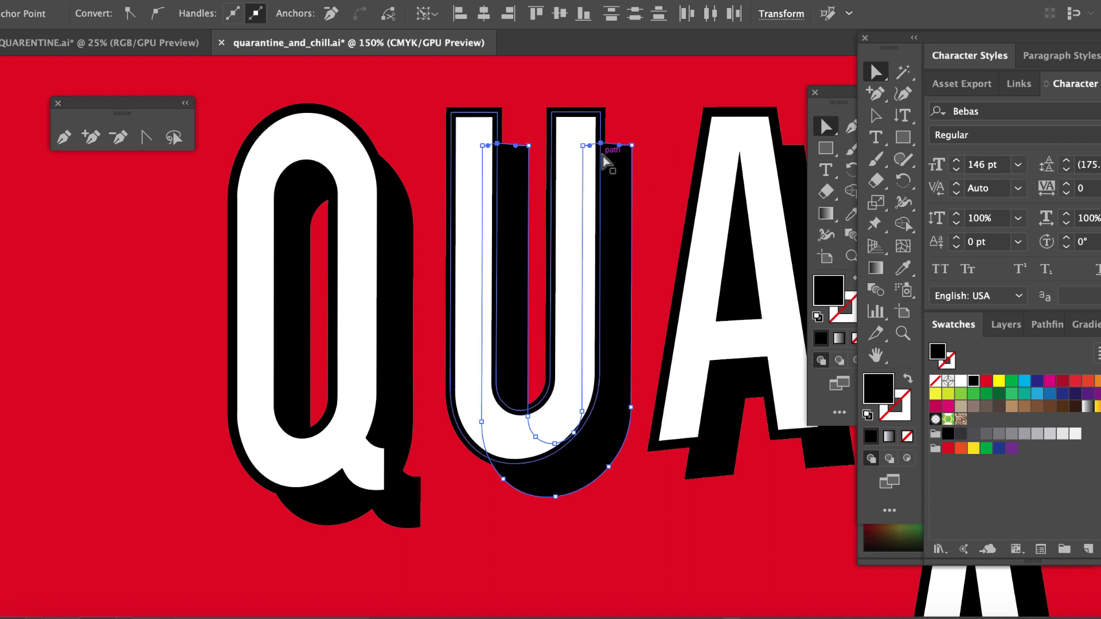
pyautogui.hotkey('shift', 'Up')
pyautogui.hotkey('shift', 'Up')
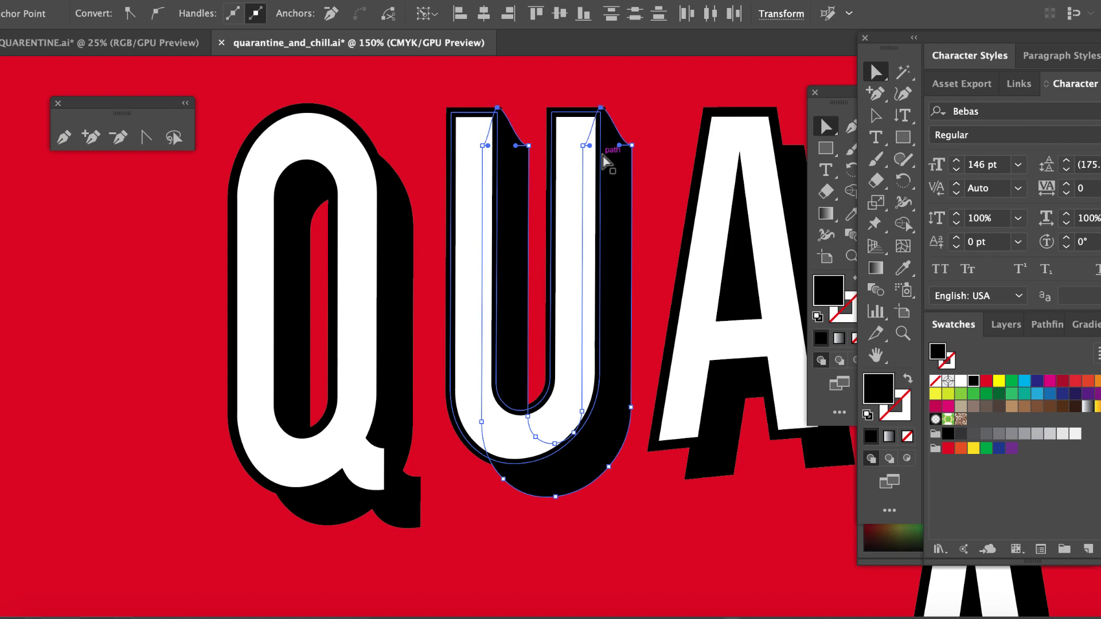
pyautogui.click(653, 122)
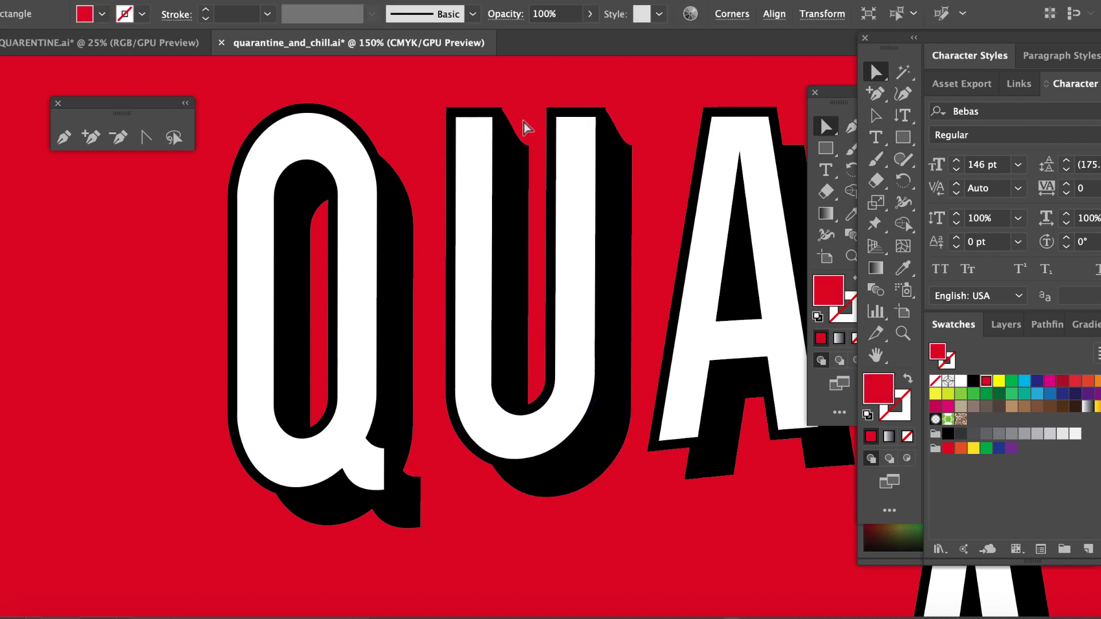
# - Examine the slanted shadow corners of the Netflix reference logo against the reshaped U shadow and the other letters
pyautogui.hscroll(-8, 347, 191)
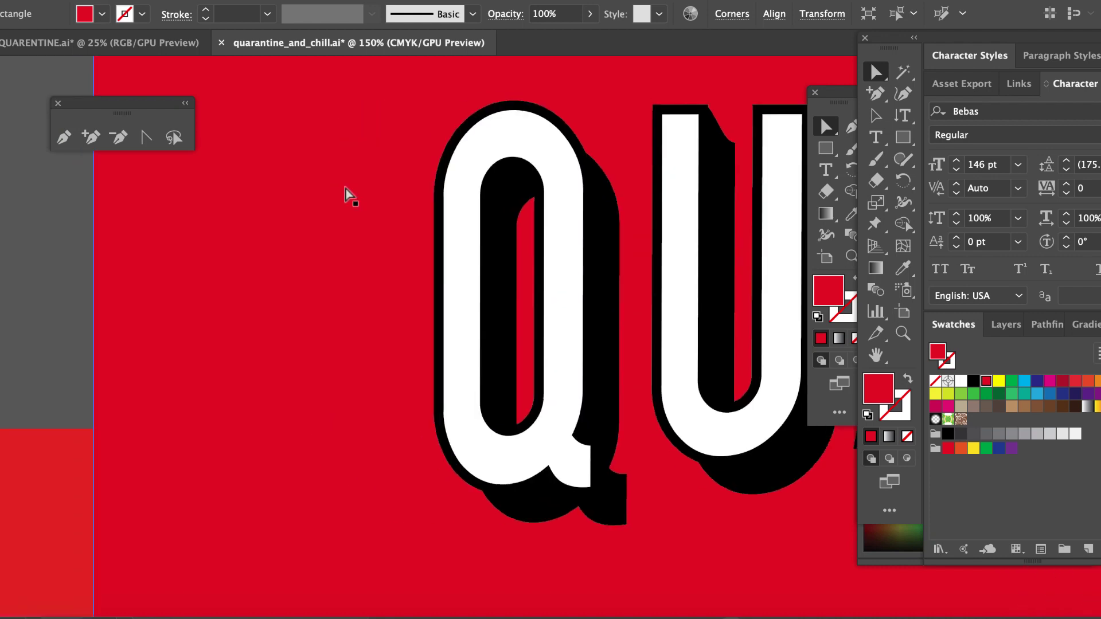
pyautogui.hscroll(-20, 346, 195)
pyautogui.scroll(-10, 346, 195)
pyautogui.scroll(-5, 347, 194)
pyautogui.press('super+minus')
pyautogui.press('super+minus')
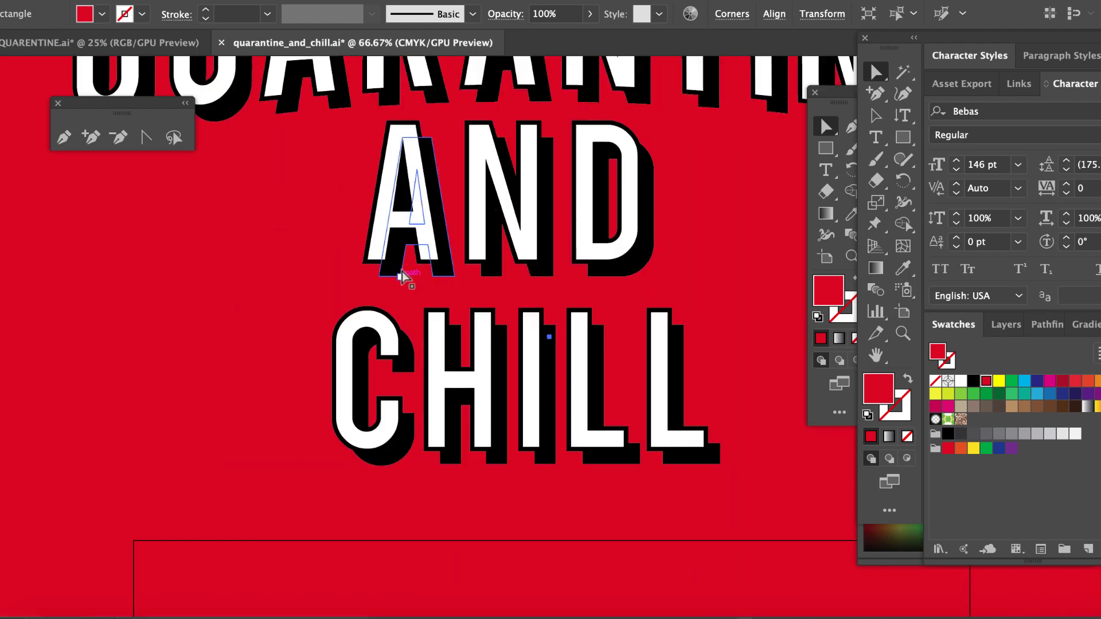
pyautogui.scroll(10, 401, 277)
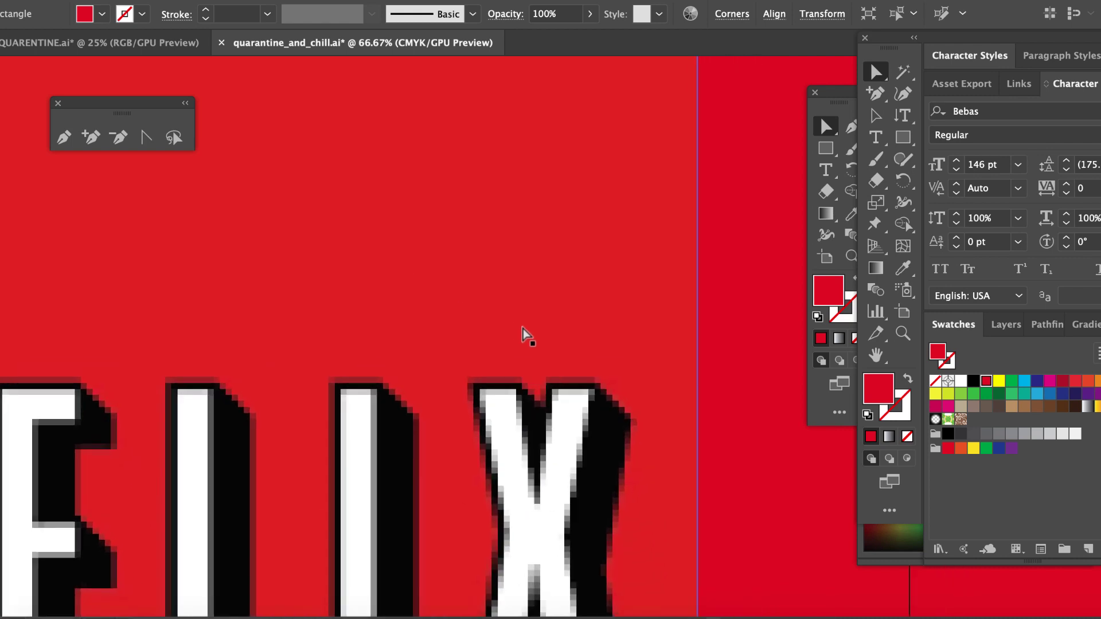
pyautogui.scroll(-10, 526, 335)
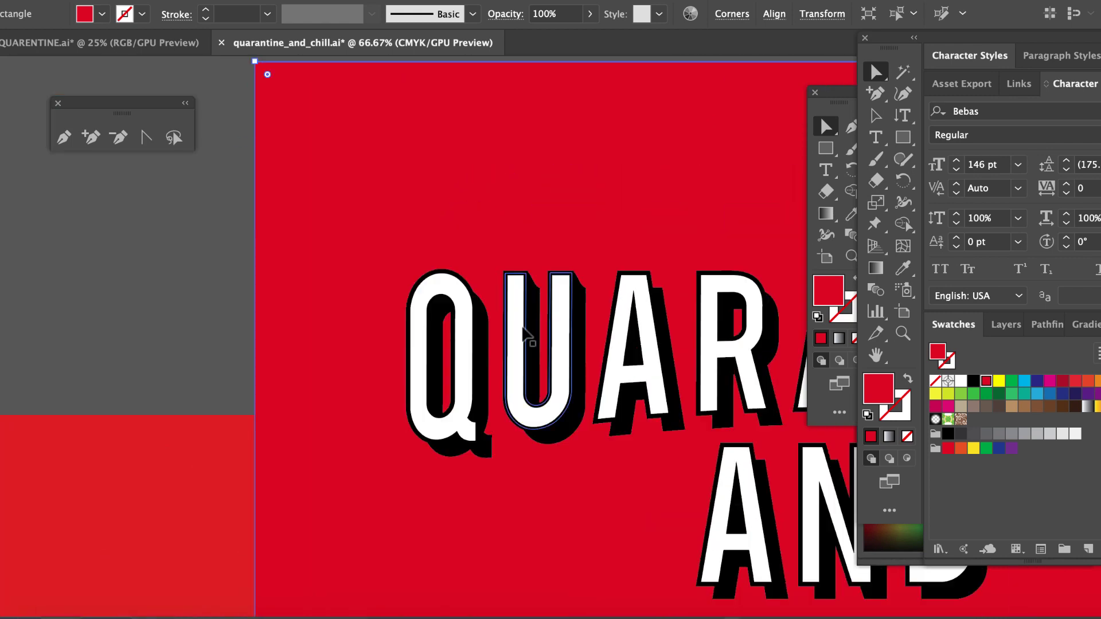
pyautogui.scroll(-5, 526, 336)
pyautogui.press('super+plus')
pyautogui.press('super+plus')
pyautogui.scroll(6, 526, 336)
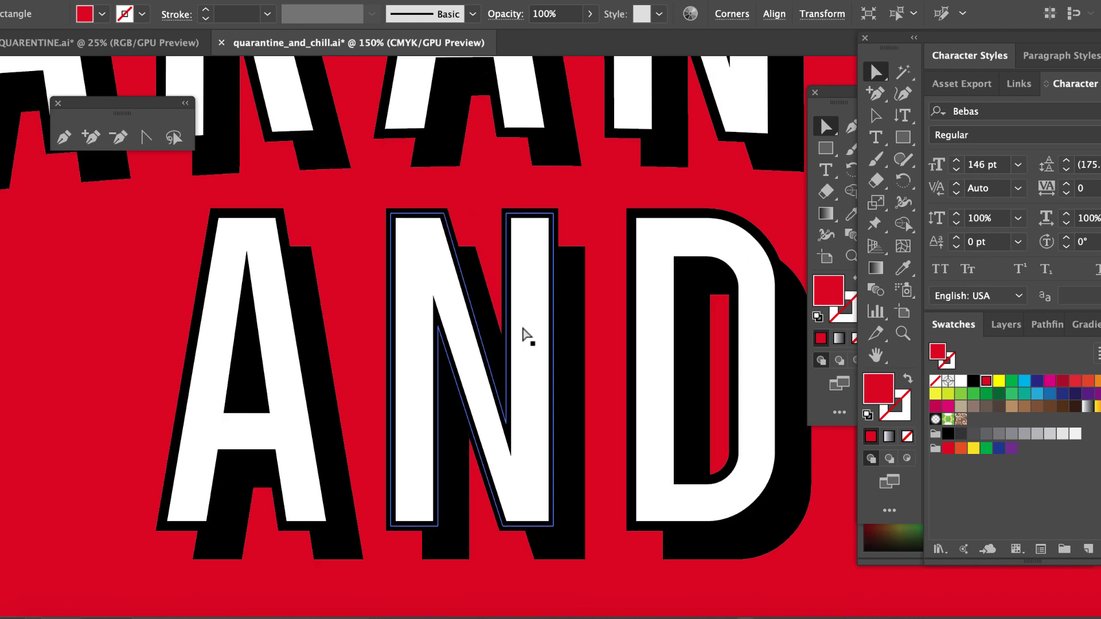
pyautogui.press('super+plus')
pyautogui.scroll(-8, 526, 335)
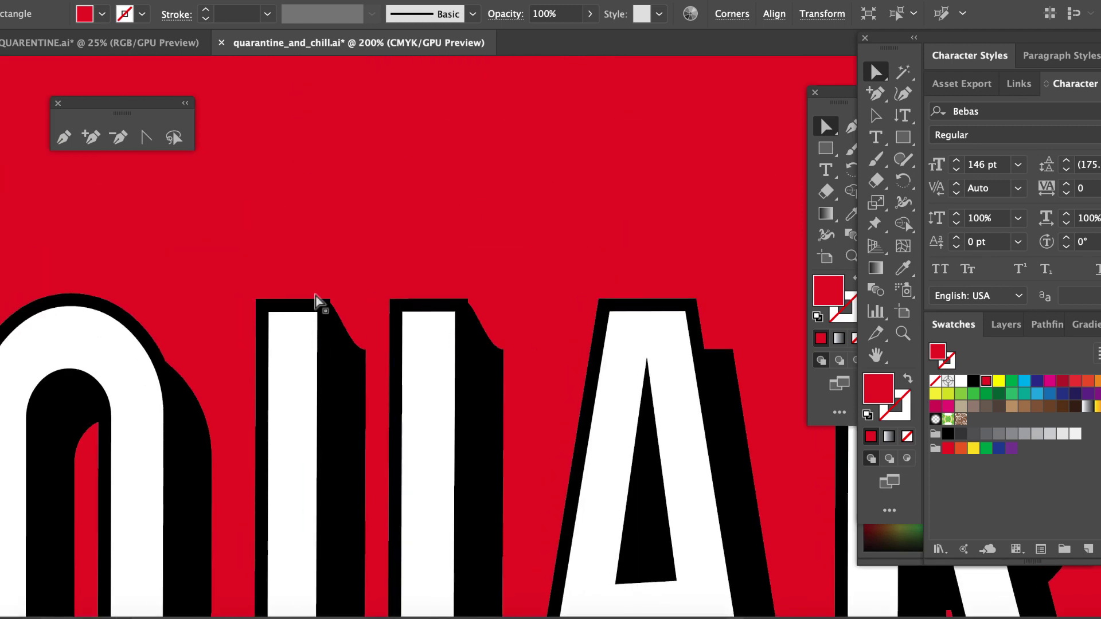
# - Convert the anchor points on the U shadow's curved top edges to corner points, making both slanted edges straight
pyautogui.click(451, 317)
pyautogui.click(471, 320)
pyautogui.click(484, 329)
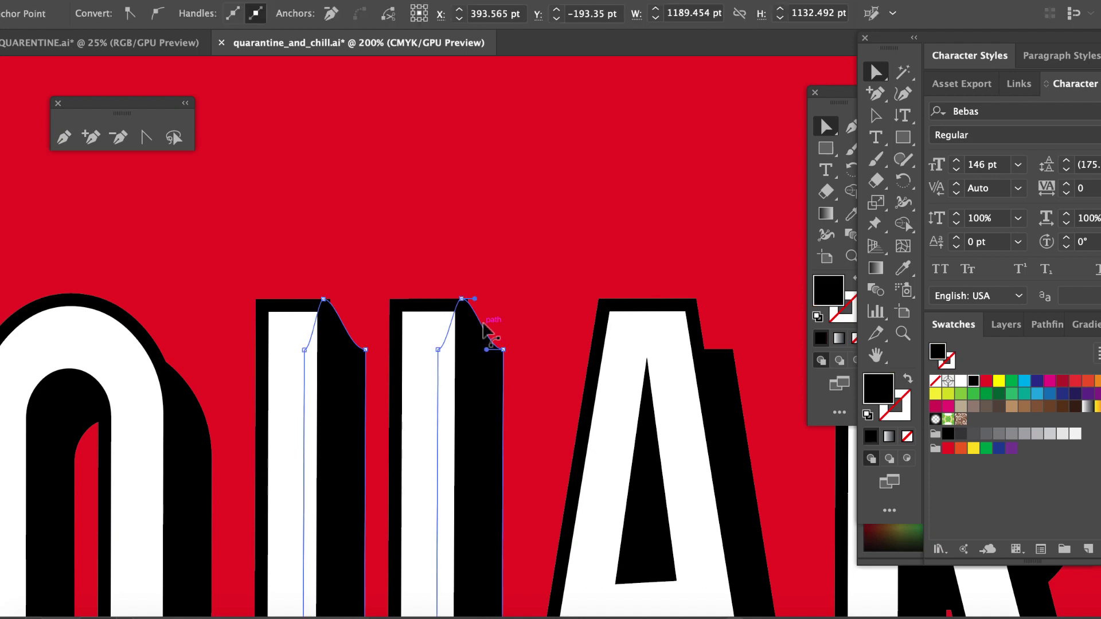
pyautogui.click(465, 300)
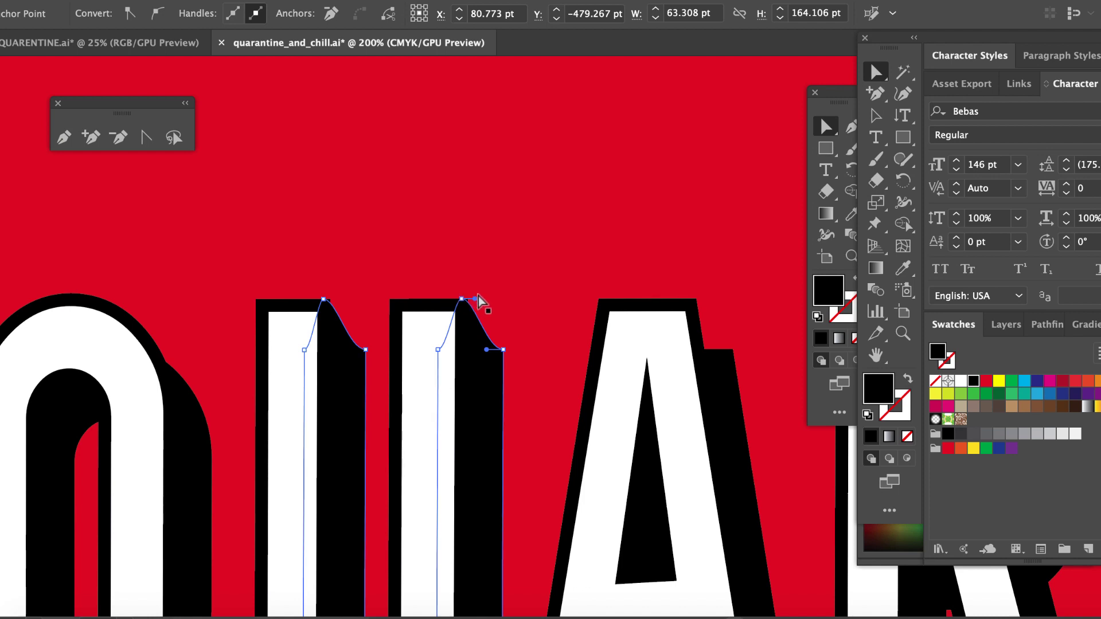
pyautogui.click(484, 290)
pyautogui.click(463, 299)
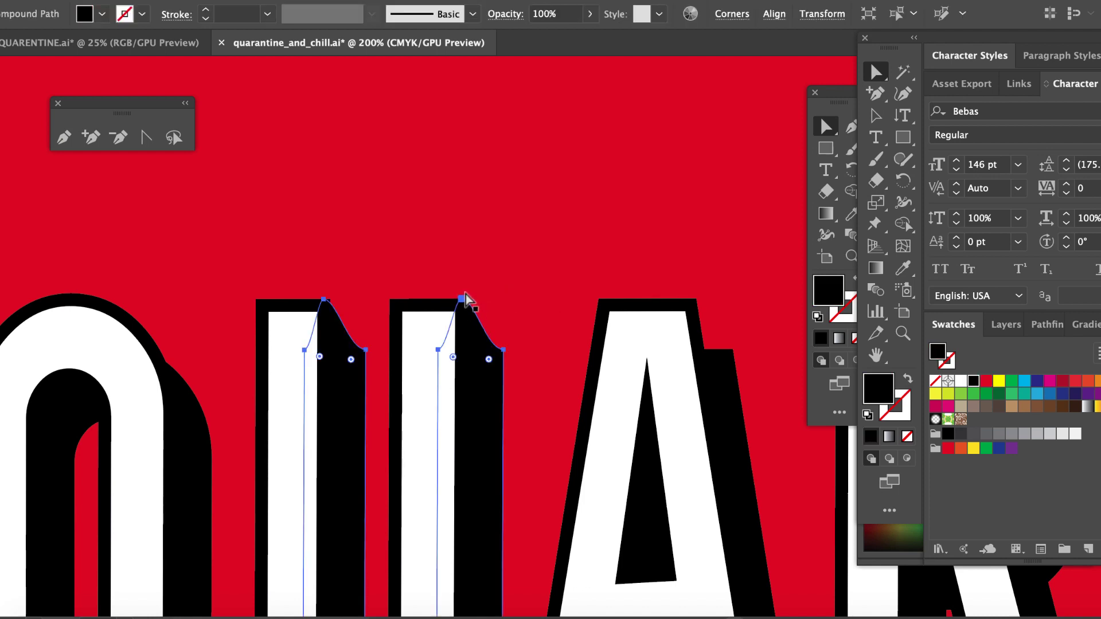
pyautogui.click(474, 301)
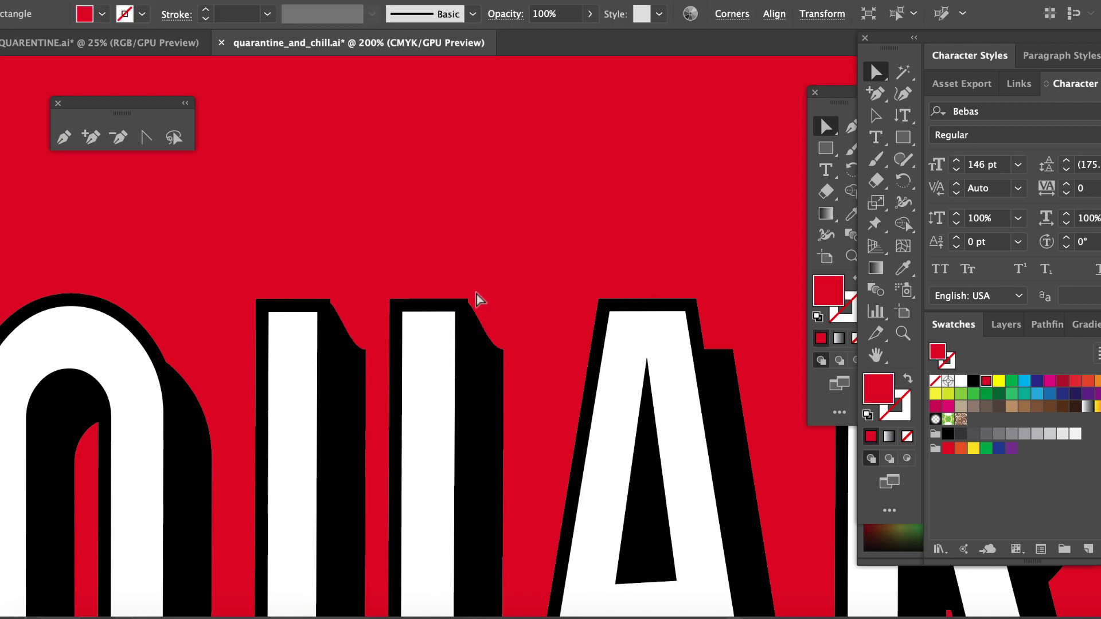
pyautogui.click(463, 300)
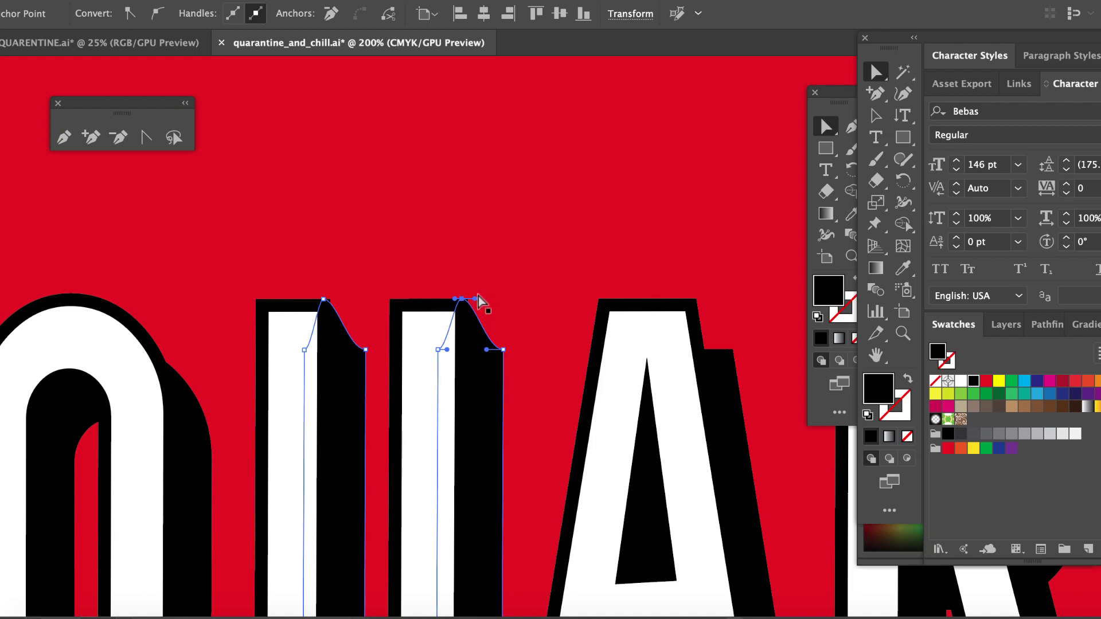
pyautogui.click(146, 137)
pyautogui.click(147, 138)
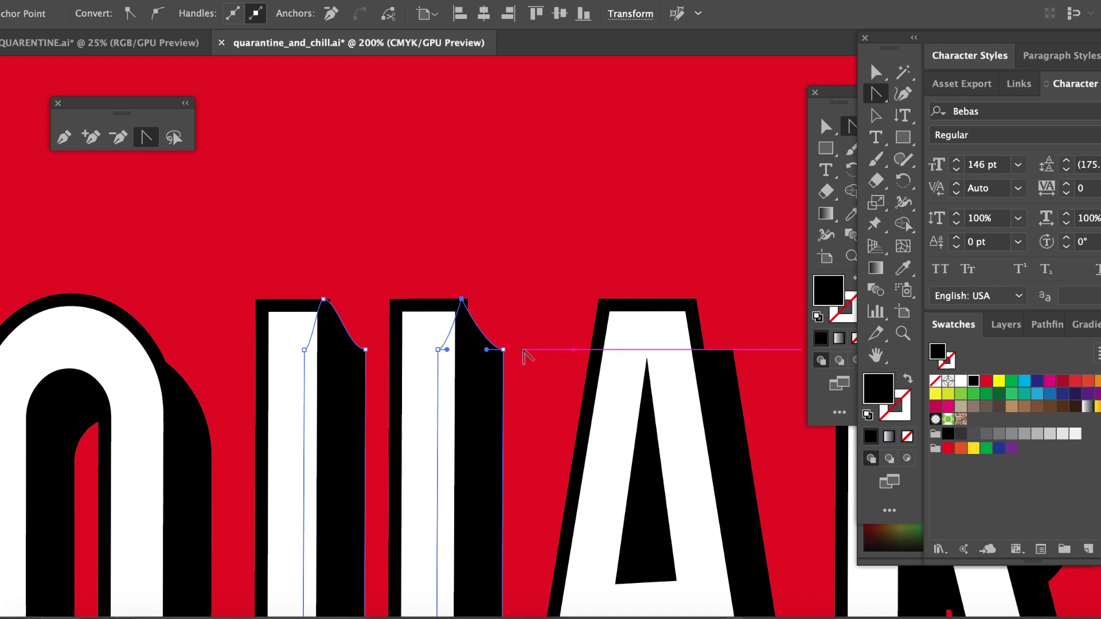
pyautogui.click(503, 349)
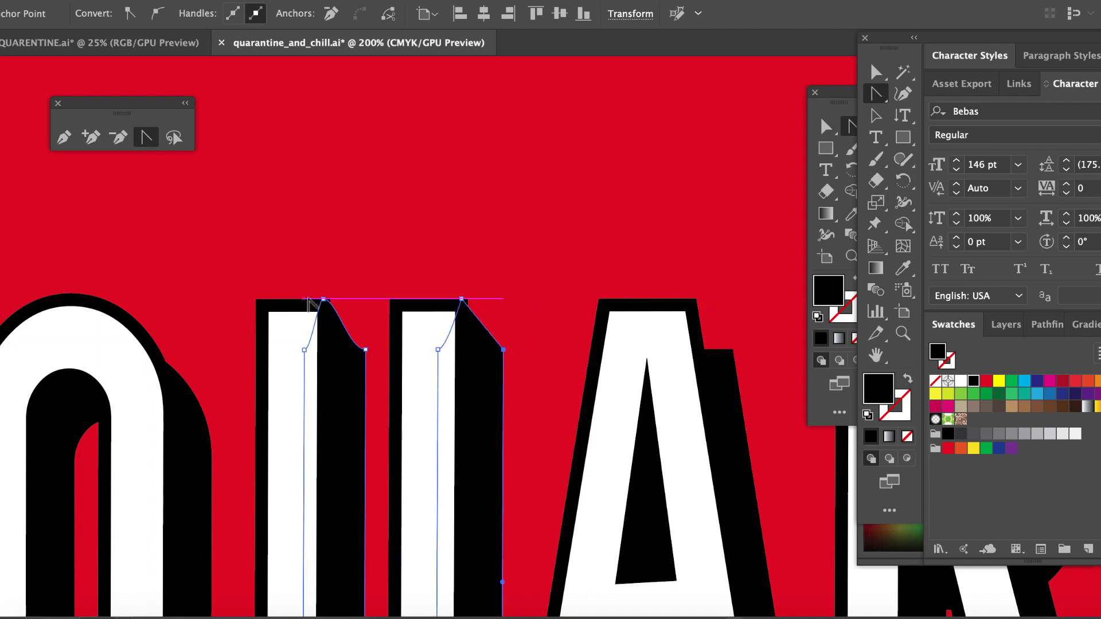
pyautogui.click(365, 349)
# - Select the raised anchor points on both stems of the U's shadow and nudge them slightly right to the outline's corners
pyautogui.click(875, 72)
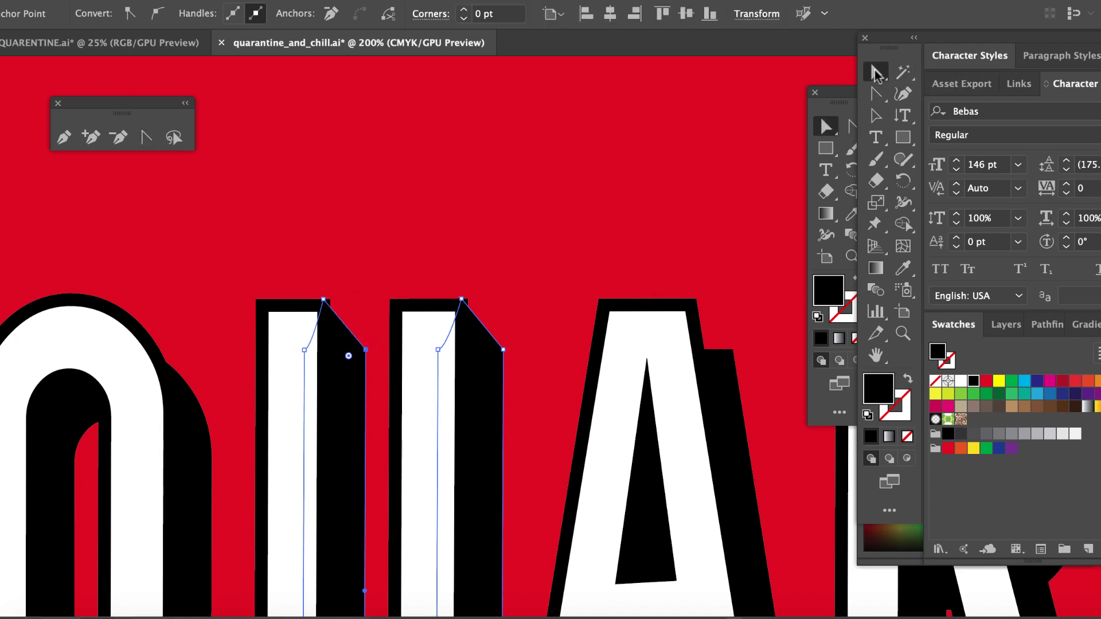
pyautogui.click(461, 299)
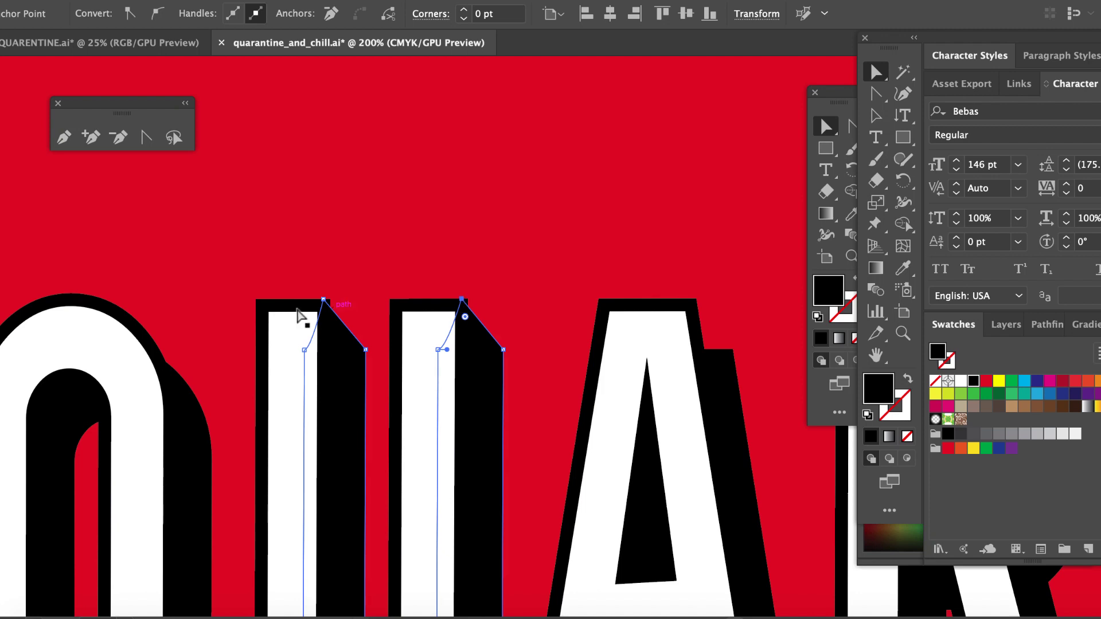
pyautogui.keyDown('shift'); pyautogui.click(324, 299); pyautogui.keyUp('shift')
pyautogui.press('Right')
pyautogui.press('Right')
pyautogui.click(339, 268)
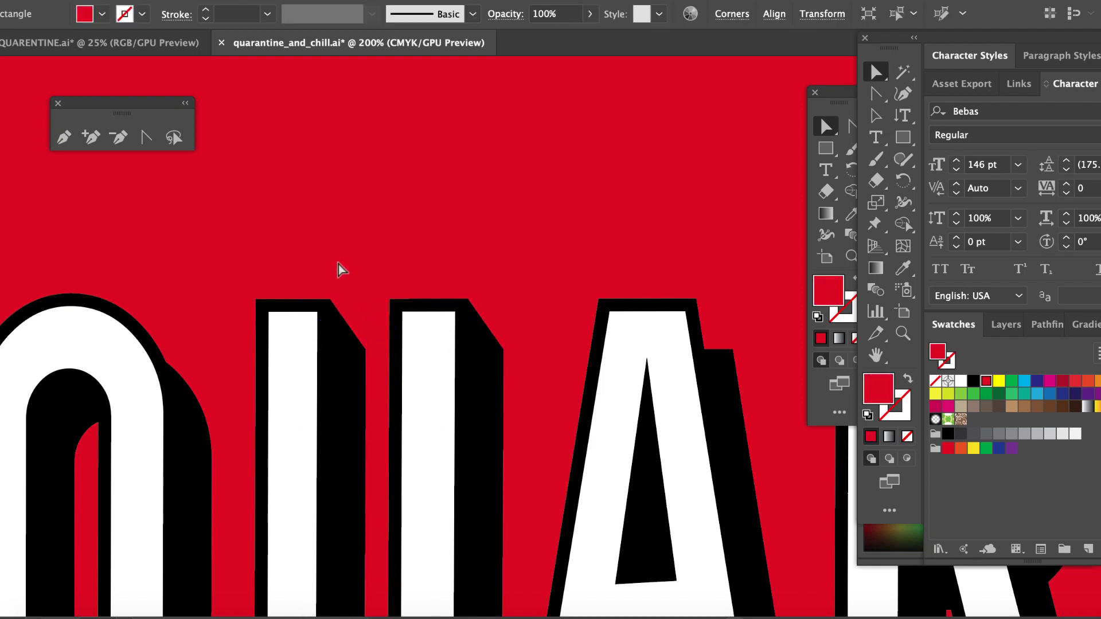
pyautogui.scroll(-2, 479, 326)
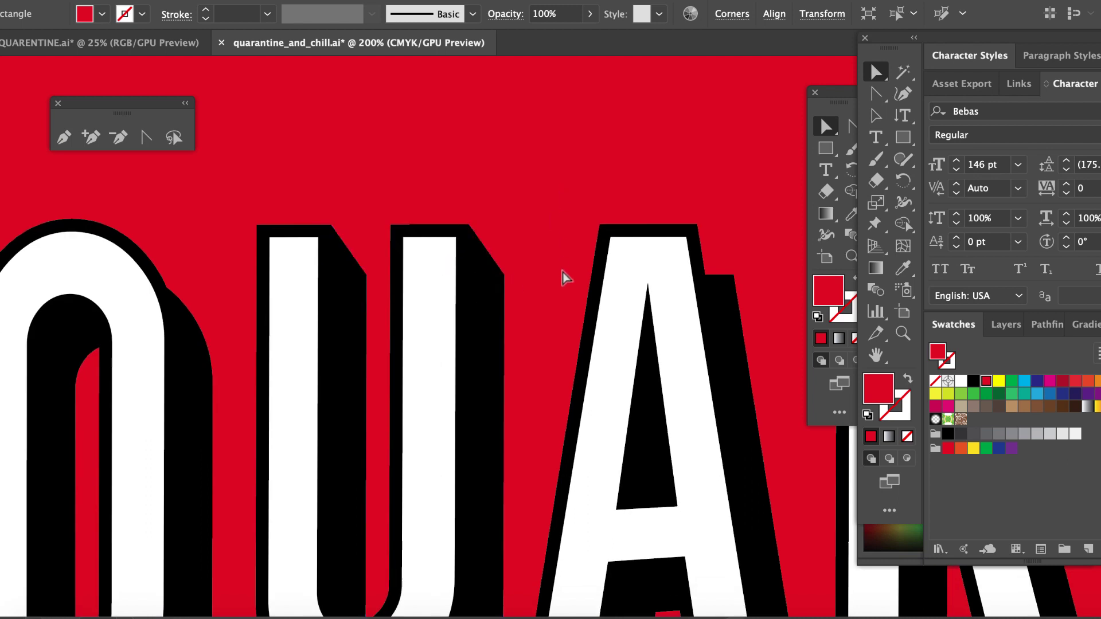
pyautogui.scroll(-3, 559, 281)
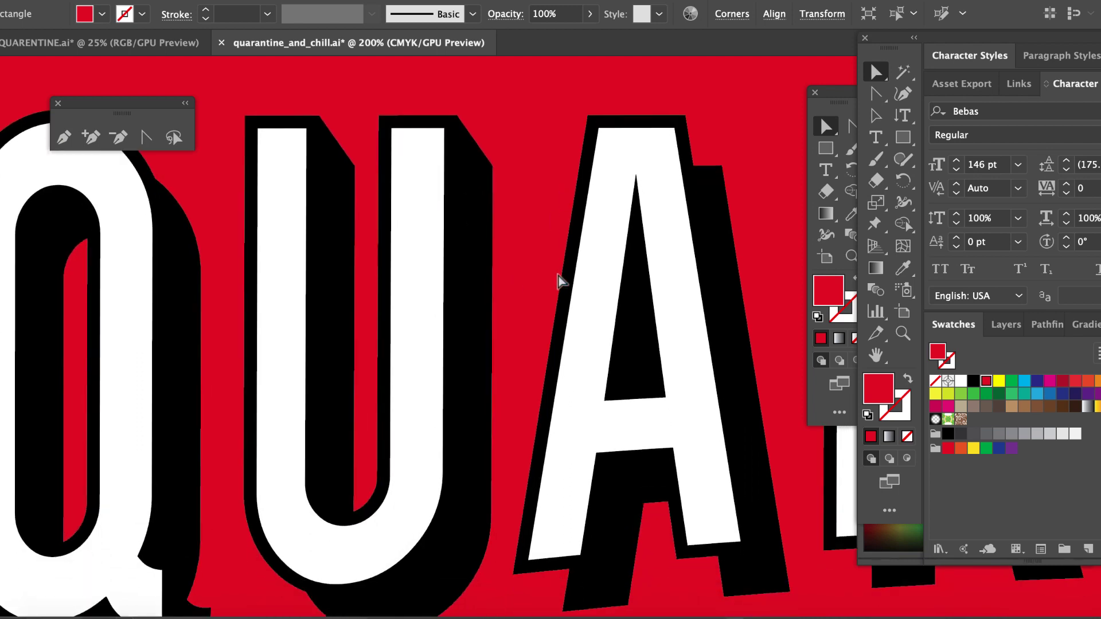
pyautogui.hscroll(-5, 504, 217)
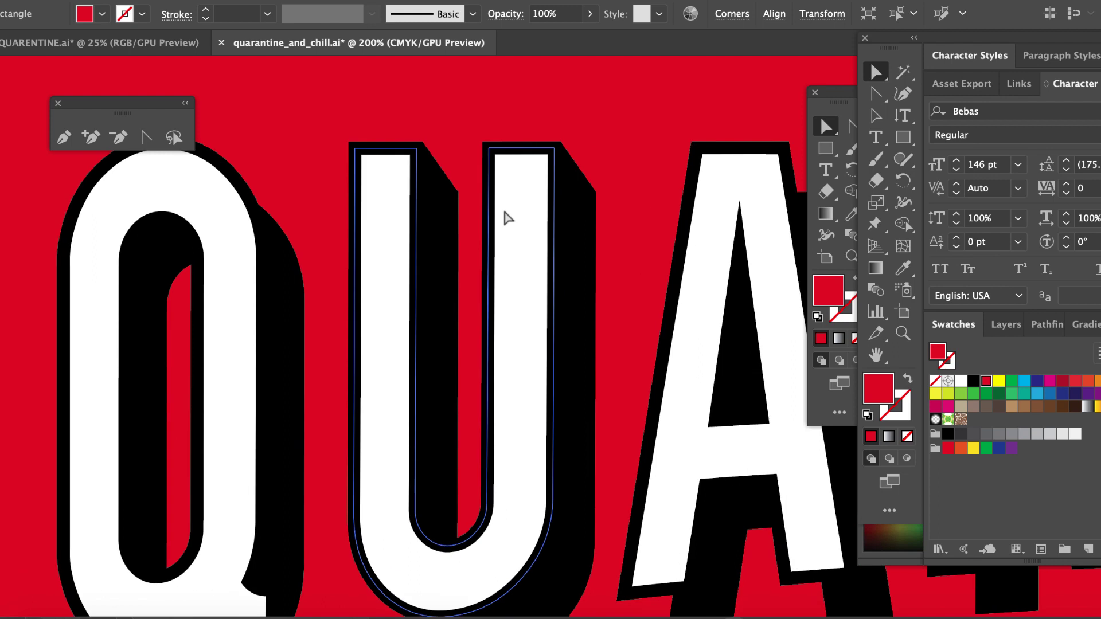
pyautogui.scroll(-1, 503, 216)
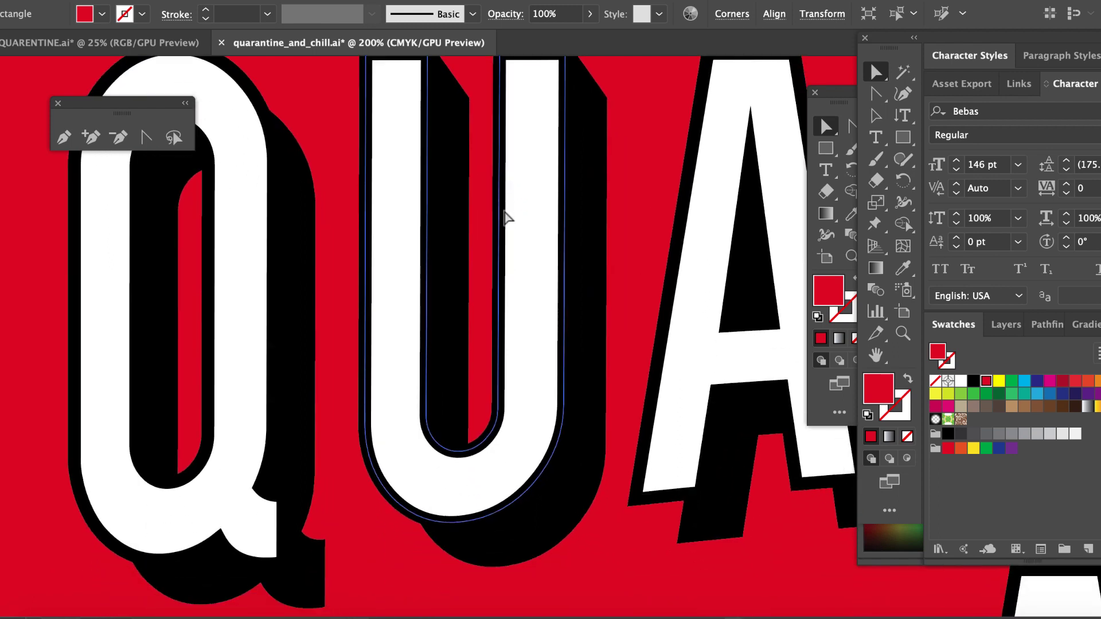
pyautogui.click(321, 550)
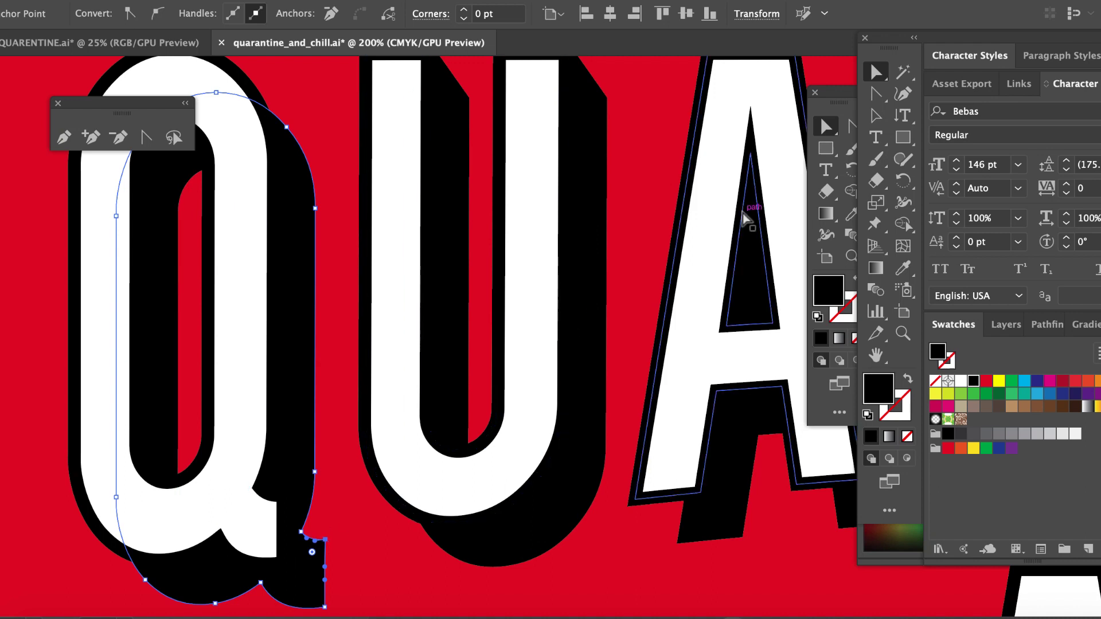
pyautogui.click(879, 94)
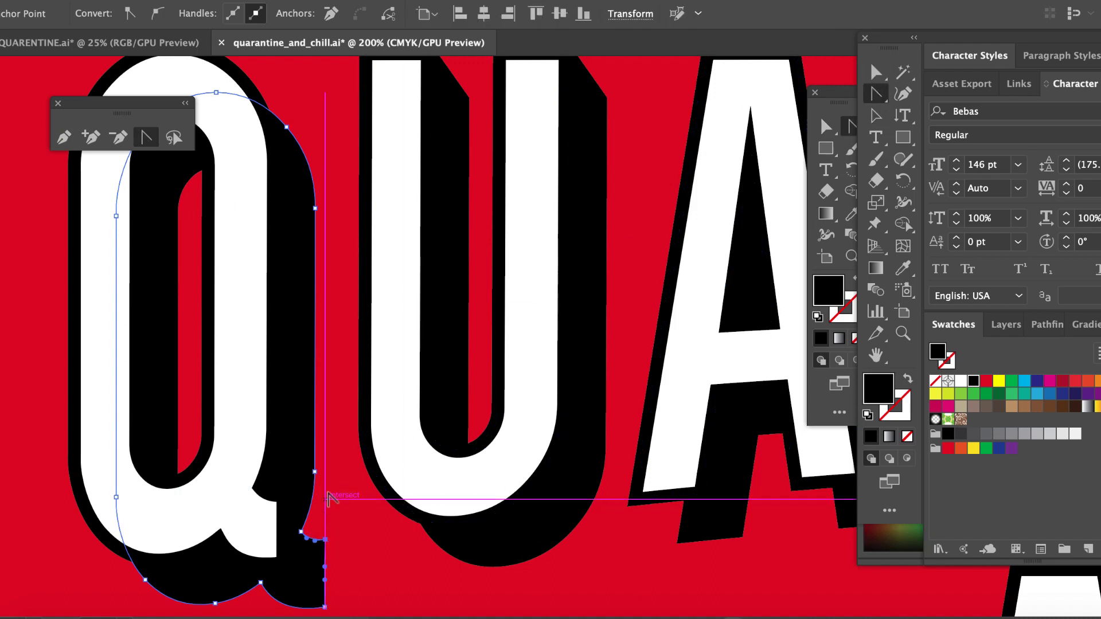
pyautogui.scroll(-1, 539, 421)
pyautogui.hscroll(2, 538, 420)
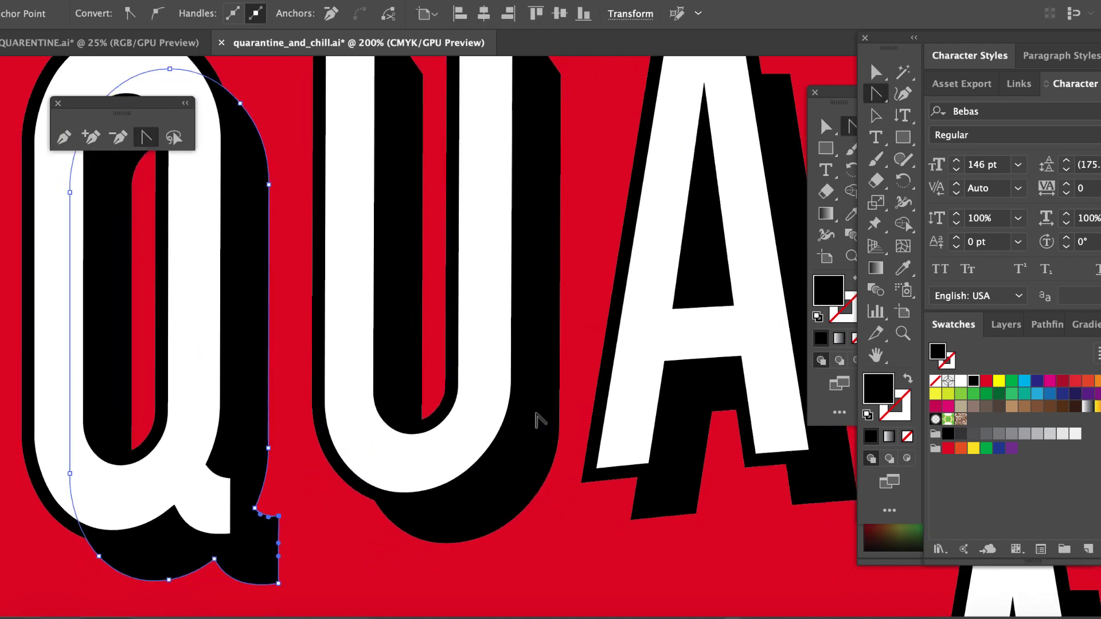
pyautogui.hscroll(4, 538, 420)
pyautogui.scroll(1, 538, 420)
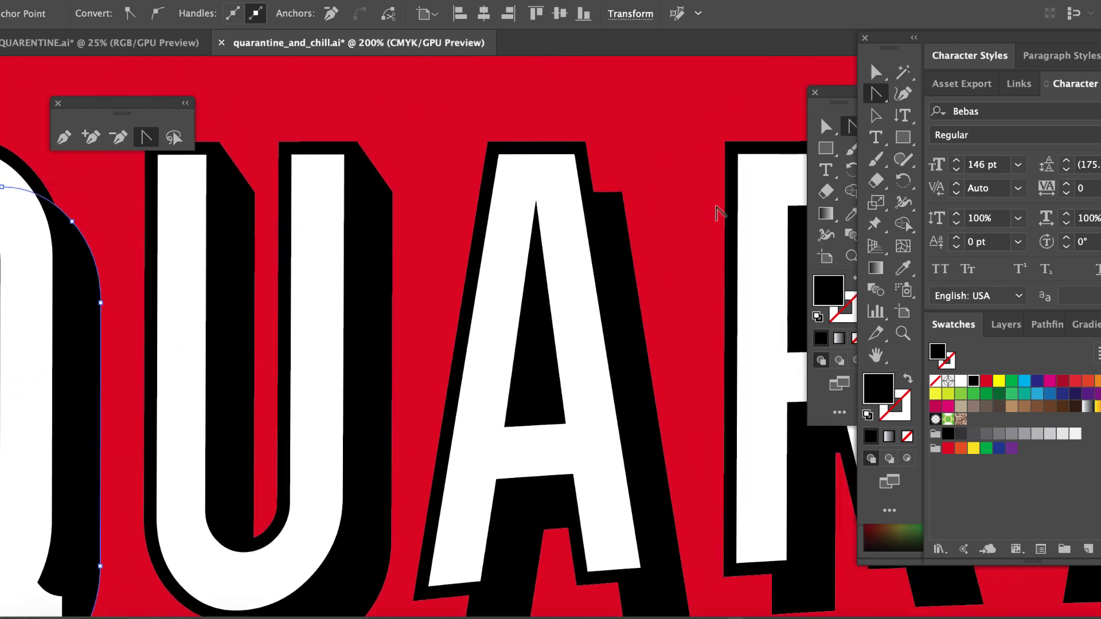
pyautogui.scroll(-1, 717, 212)
pyautogui.hscroll(1, 716, 212)
# - Select the black drop shadow of the first A and float the Pen tool group as a separate palette over the artwork
pyautogui.press('v')
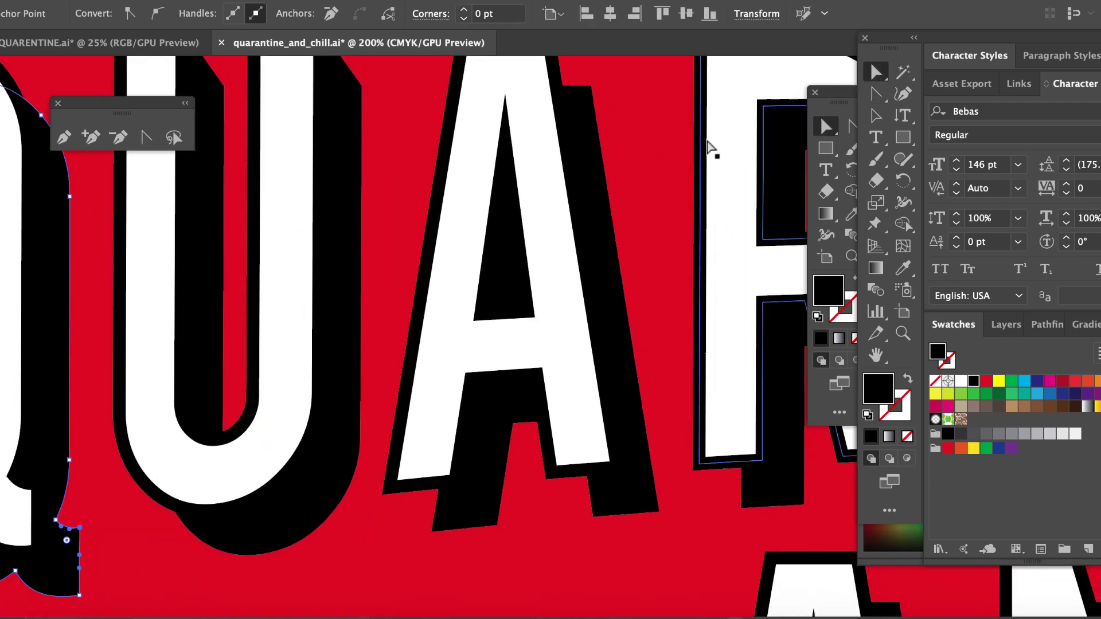
pyautogui.click(611, 177)
pyautogui.scroll(3, 603, 175)
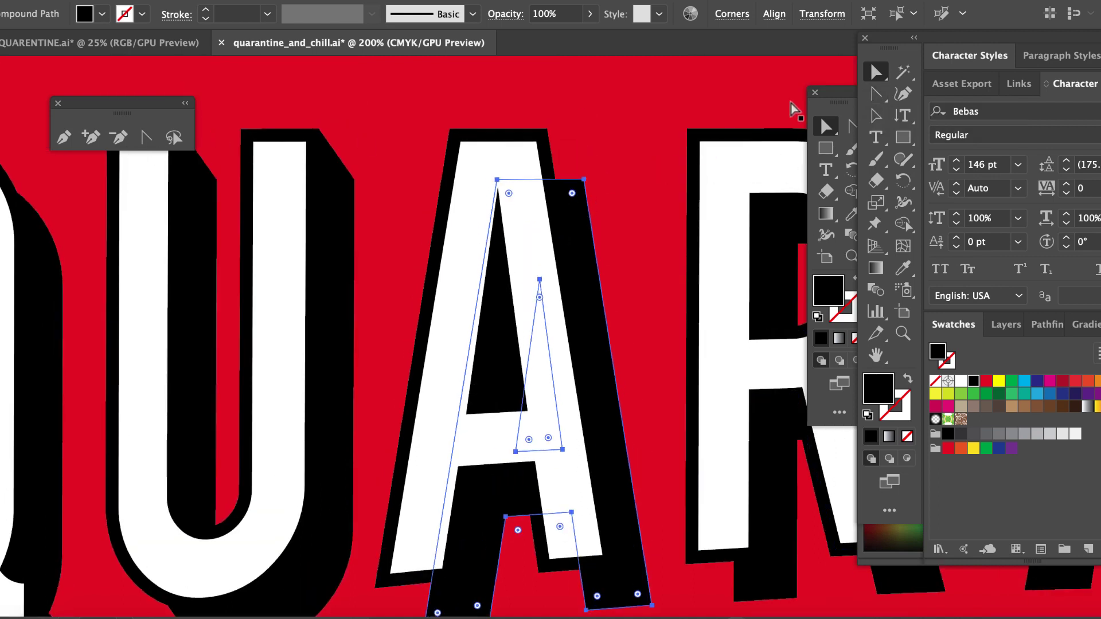
pyautogui.click(875, 94)
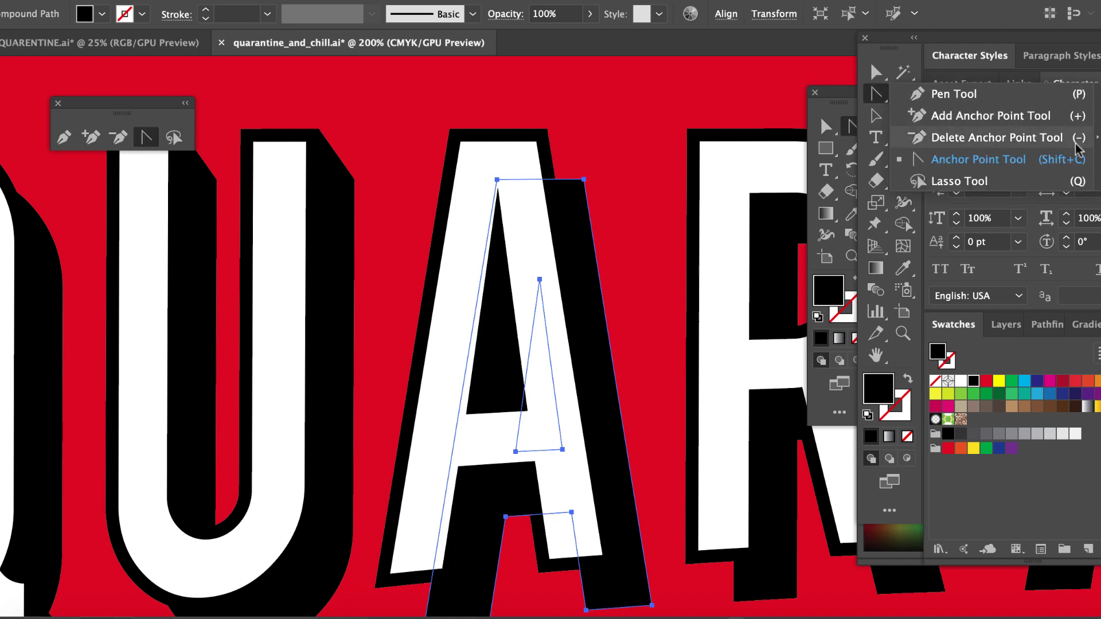
pyautogui.click(1095, 150)
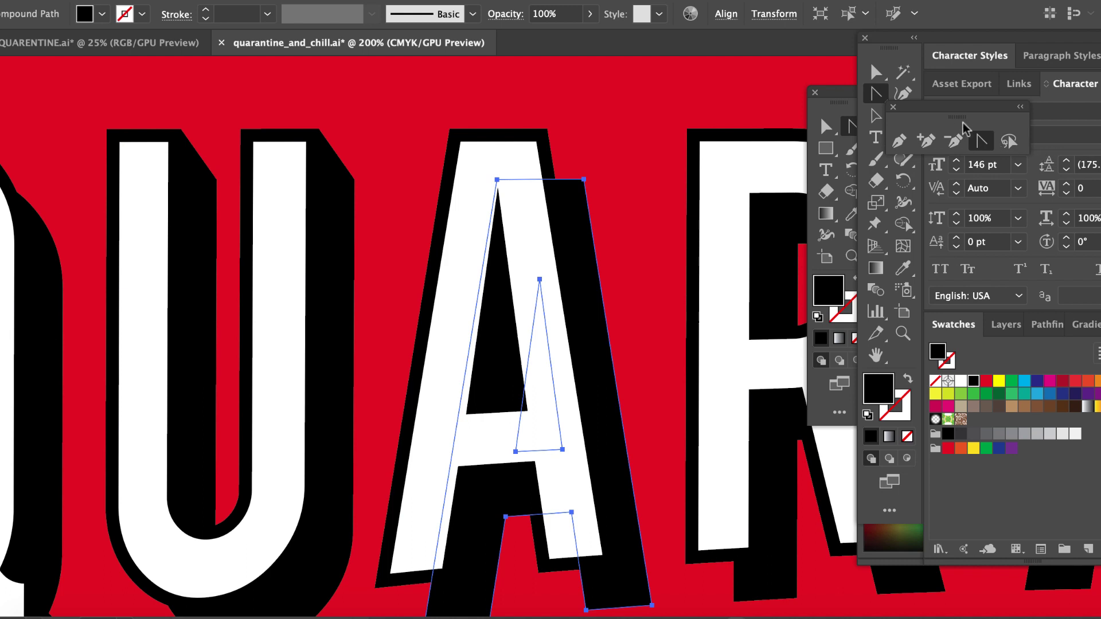
pyautogui.moveTo(951, 119); pyautogui.dragTo(141, 103)
# - Add anchor points to the A's shadow where its top edge, left edge and inner right-leg edge meet the letter's outline
pyautogui.click(114, 123)
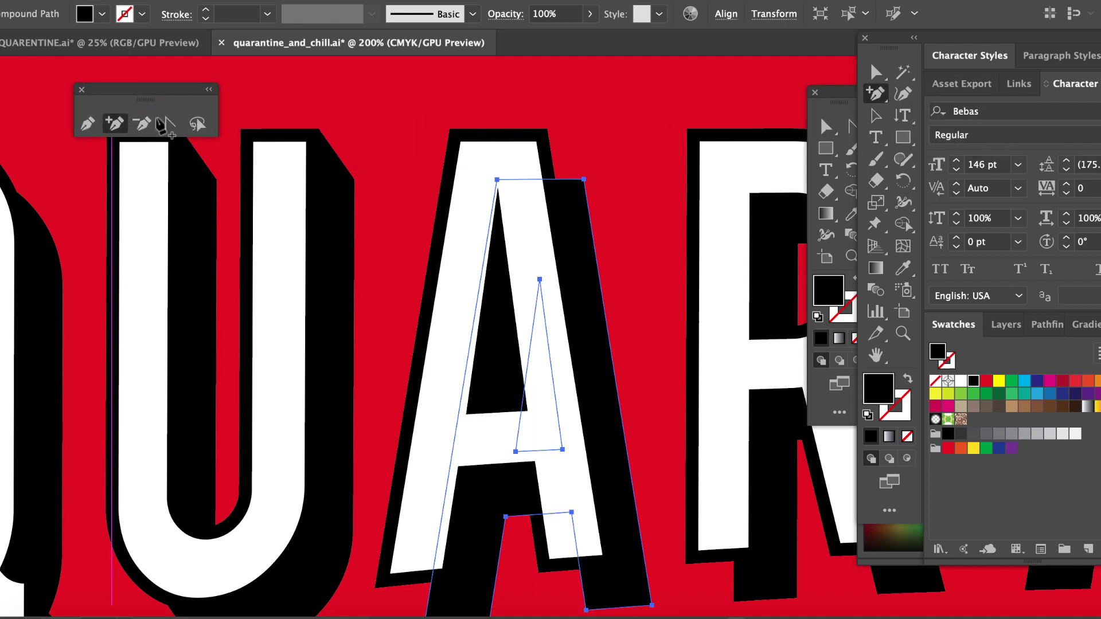
pyautogui.click(556, 180)
pyautogui.scroll(-5, 580, 235)
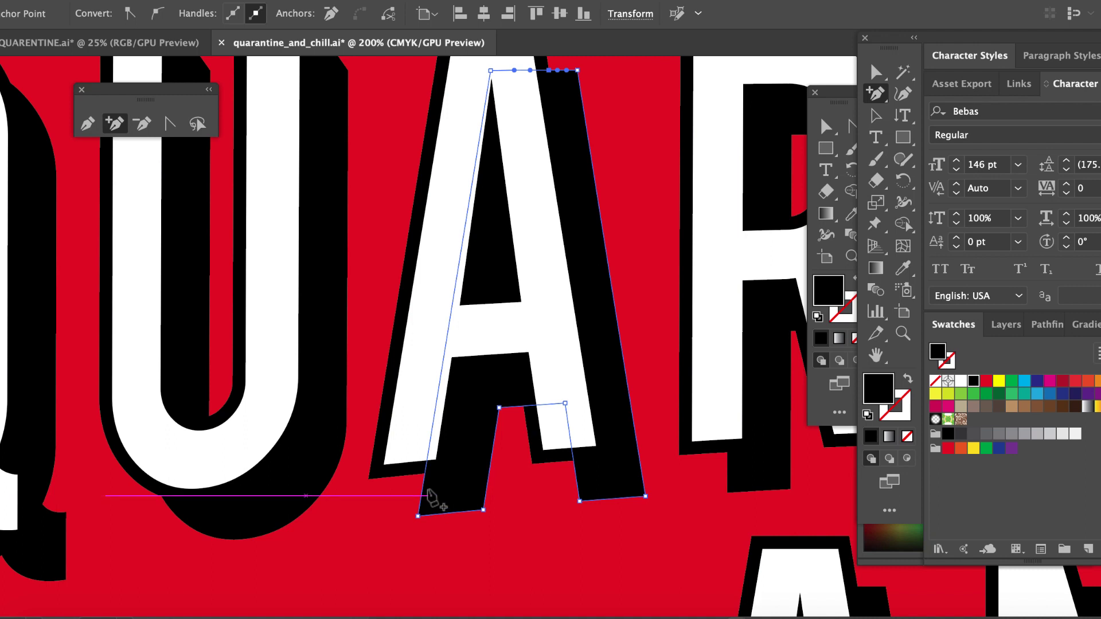
pyautogui.click(425, 472)
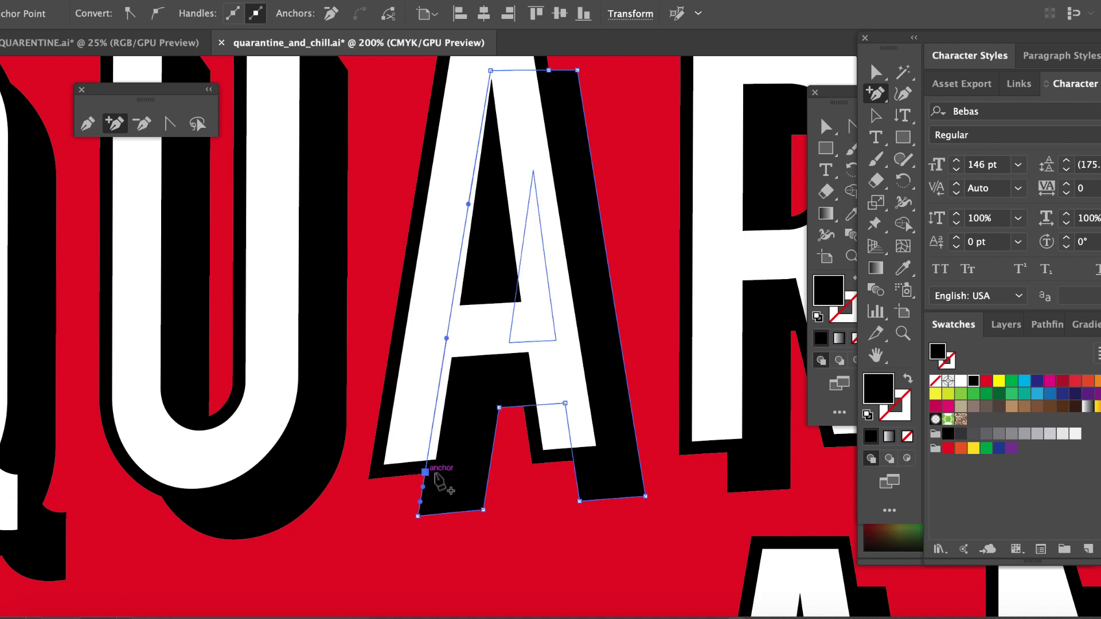
pyautogui.click(574, 463)
# - Convert the new anchor point and the bottom corner on the A shadow's left leg to corner points
pyautogui.scroll(2, 582, 233)
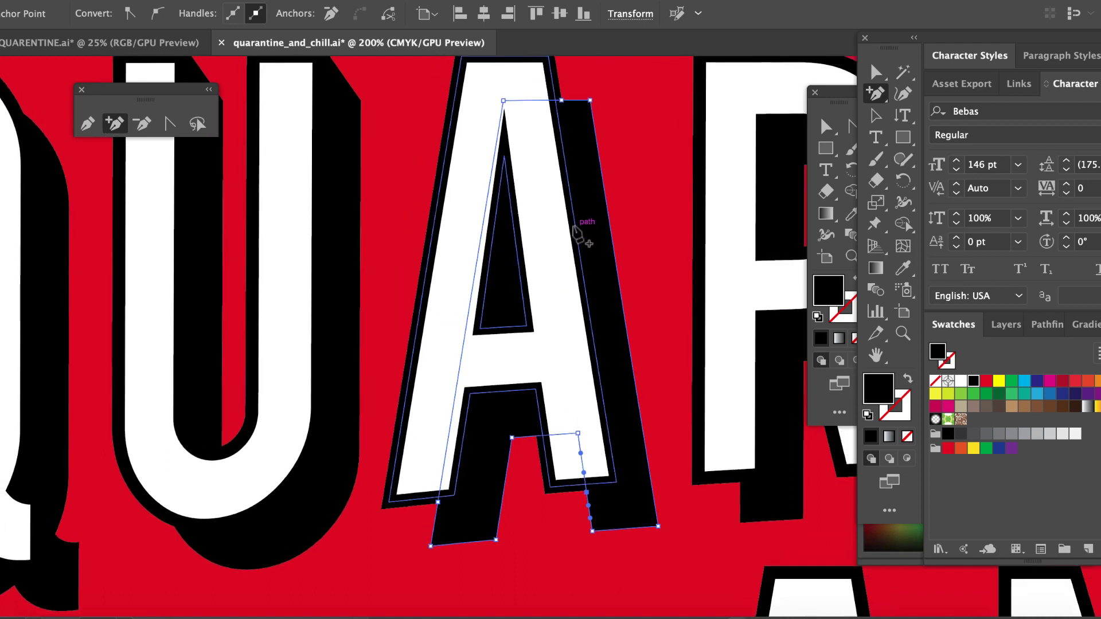
pyautogui.click(170, 124)
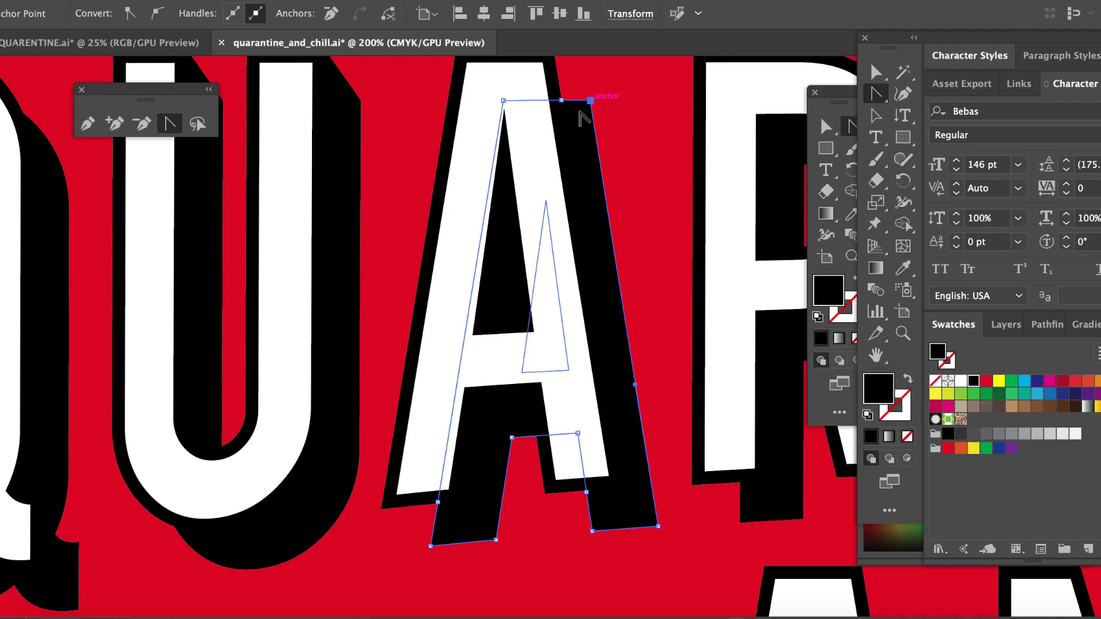
pyautogui.click(437, 503)
pyautogui.click(430, 546)
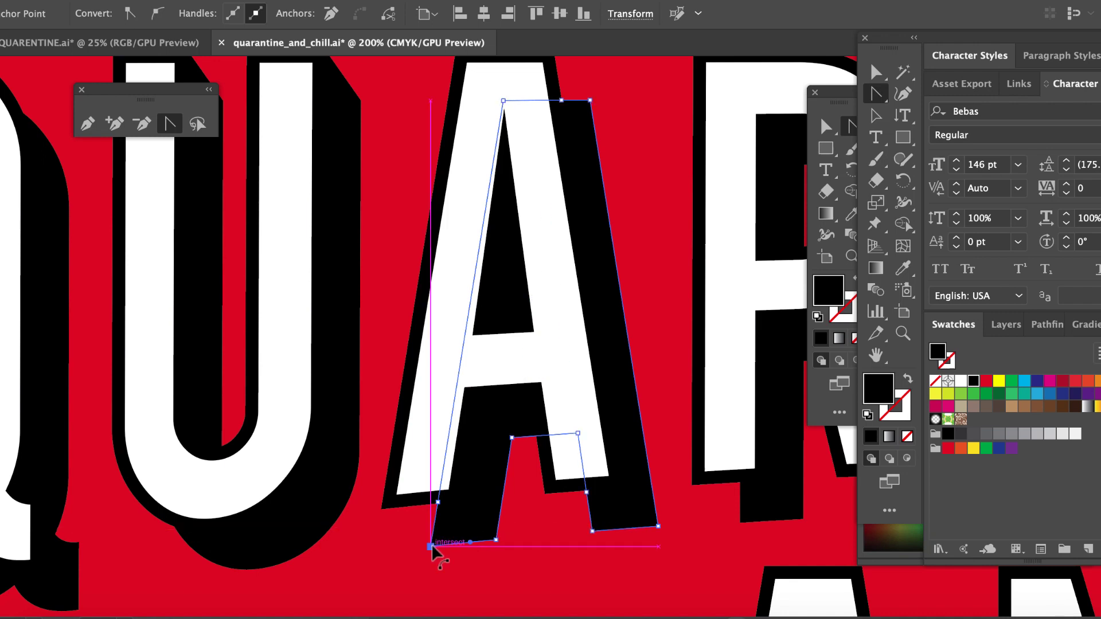
# - Move the new anchor points on both legs of the A's shadow to the outline's lower-left corners, forming slanted bottom edges
pyautogui.click(876, 71)
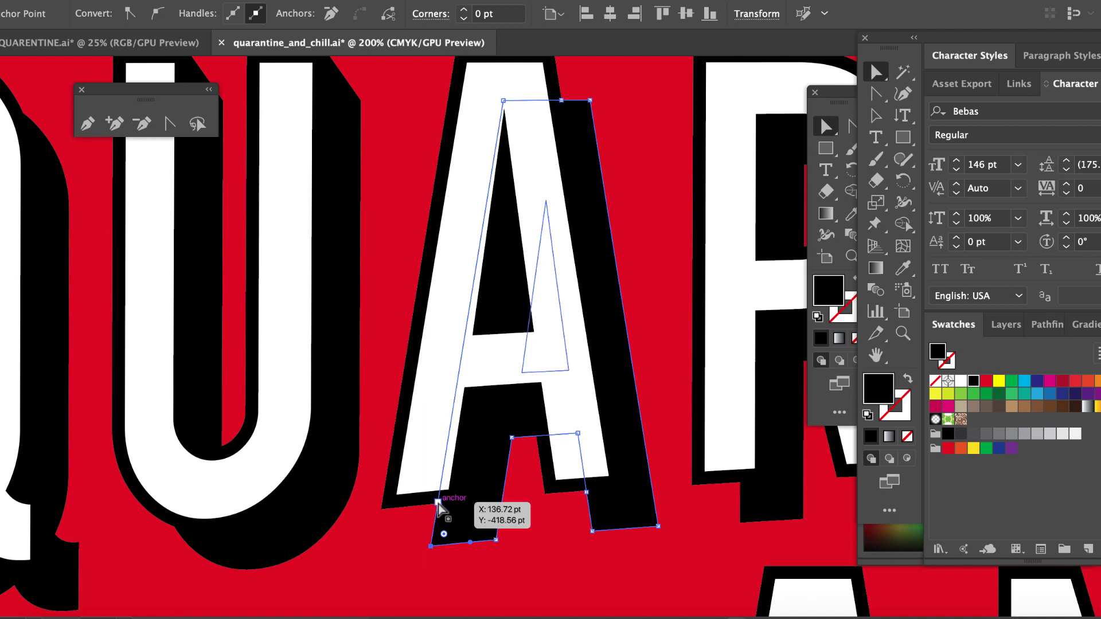
pyautogui.click(877, 117)
pyautogui.click(876, 73)
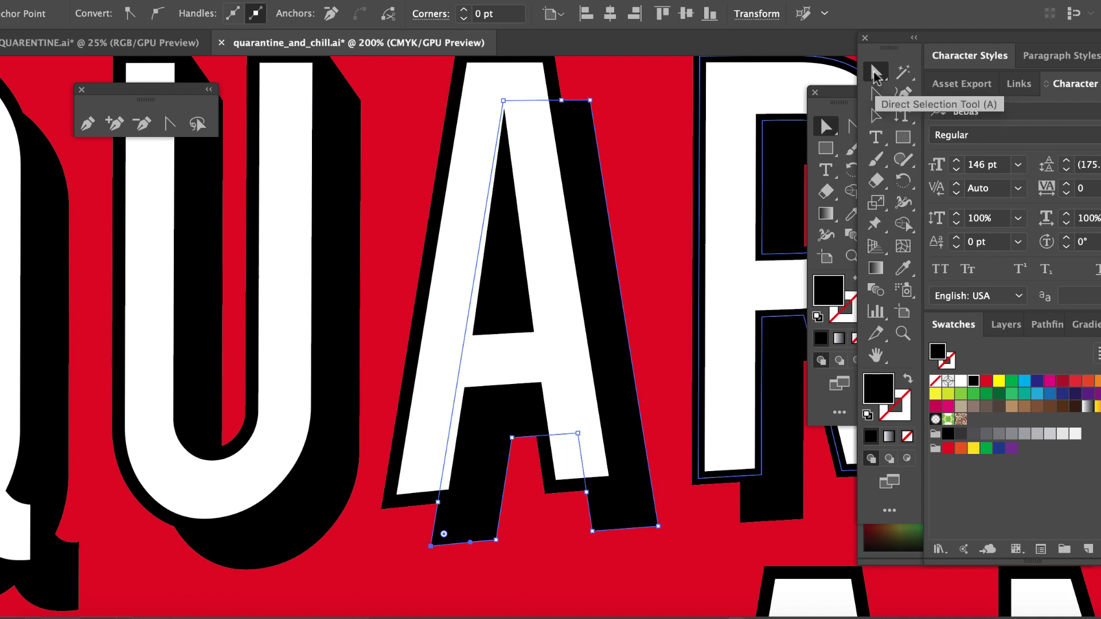
pyautogui.click(875, 73)
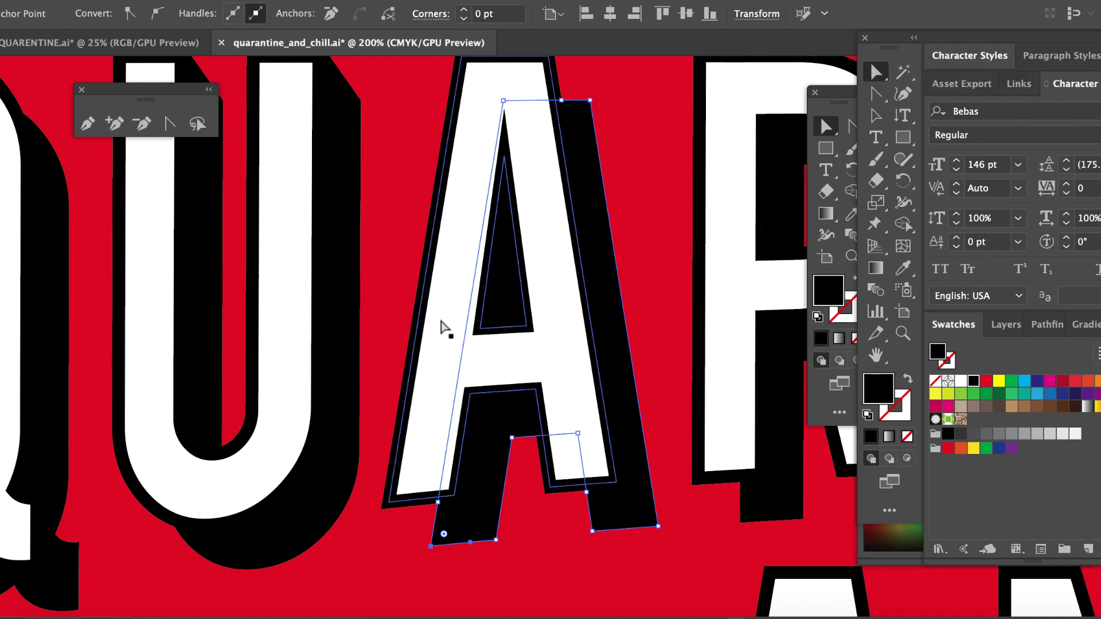
pyautogui.moveTo(437, 504); pyautogui.dragTo(382, 510)
pyautogui.click(548, 538)
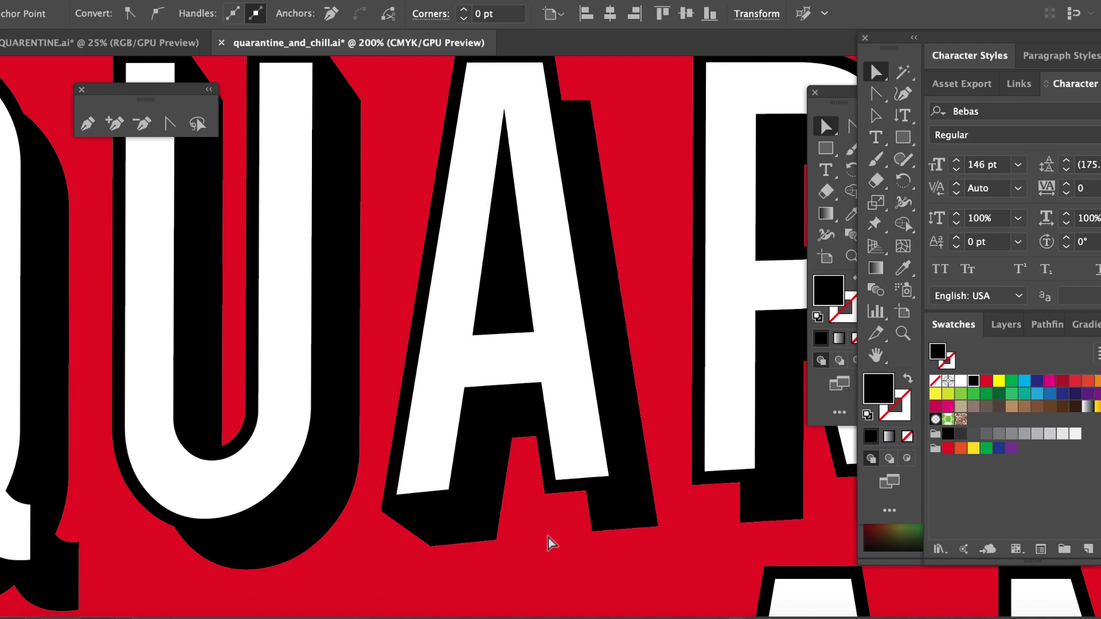
pyautogui.moveTo(587, 492); pyautogui.dragTo(546, 495)
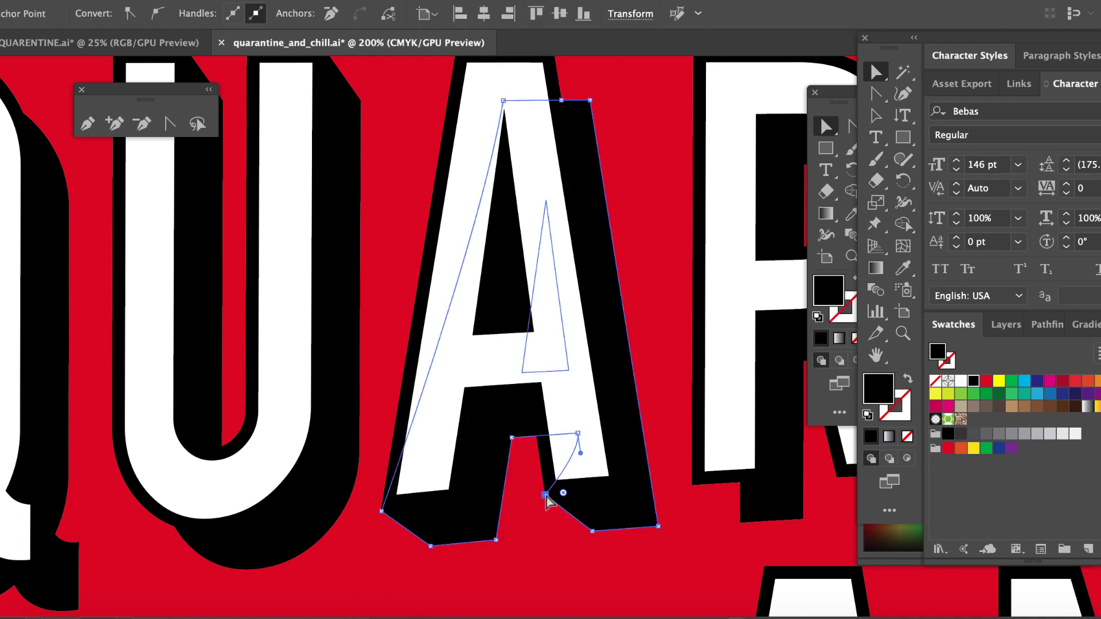
pyautogui.click(576, 549)
# - Raise the new top anchor point of the A's shadow to the outline's top-right corner, forming a slanted edge, and deselect
pyautogui.scroll(4, 554, 319)
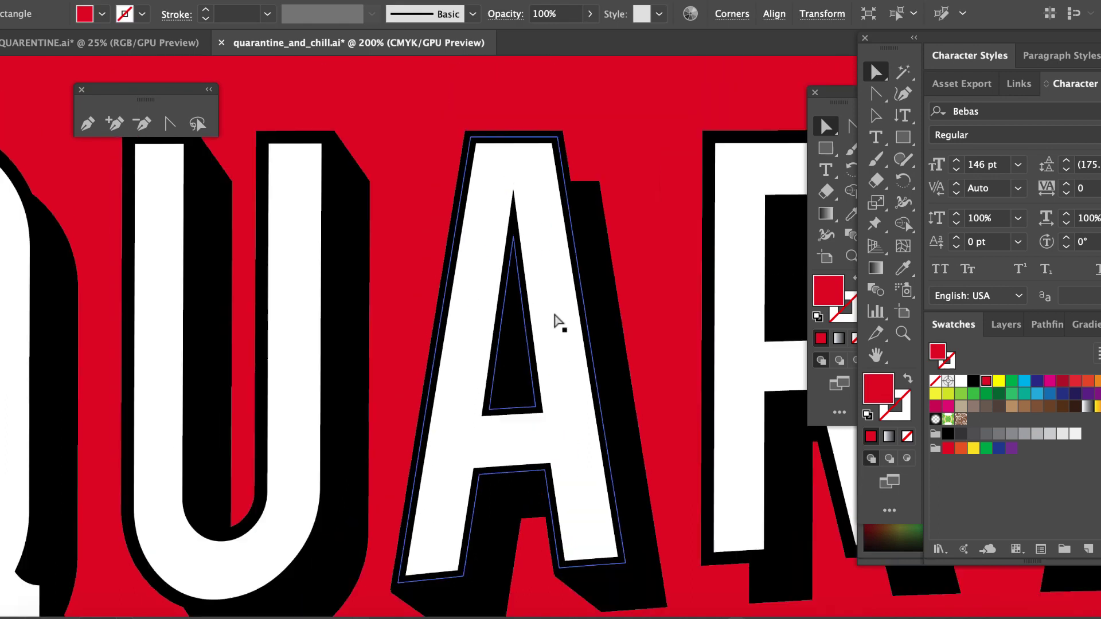
pyautogui.click(574, 191)
pyautogui.moveTo(575, 191); pyautogui.dragTo(567, 141)
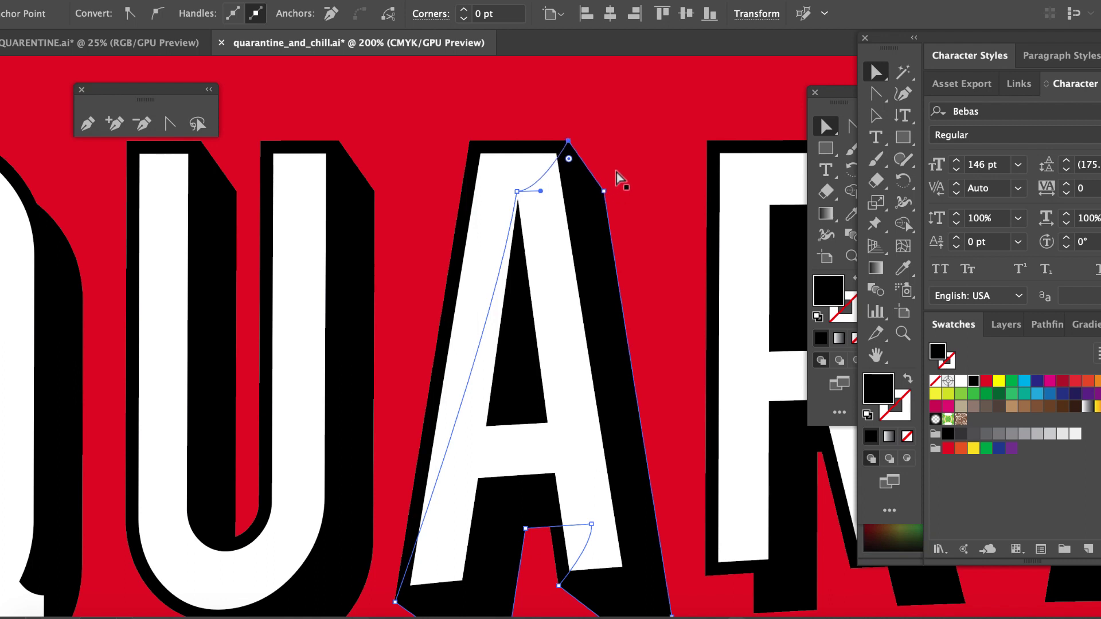
pyautogui.click(622, 161)
# - Move the red background rectangle down so it no longer lies behind the finished three-line lettering
pyautogui.hotkey('ctrl', '-')
pyautogui.hotkey('ctrl', '-')
pyautogui.hotkey('ctrl', '-')
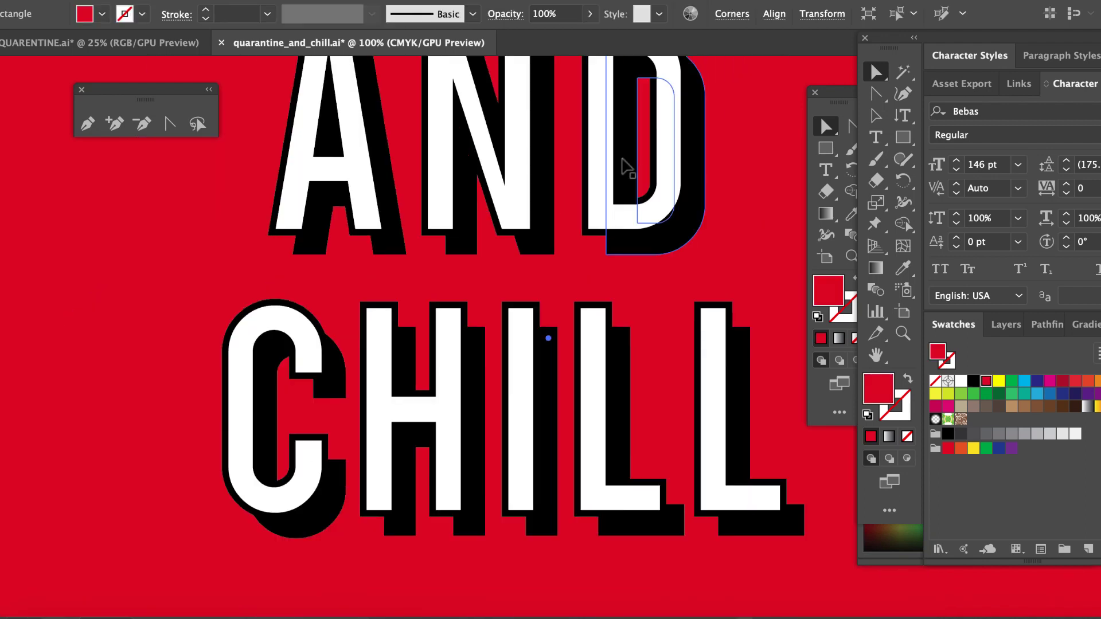
pyautogui.scroll(3, 627, 168)
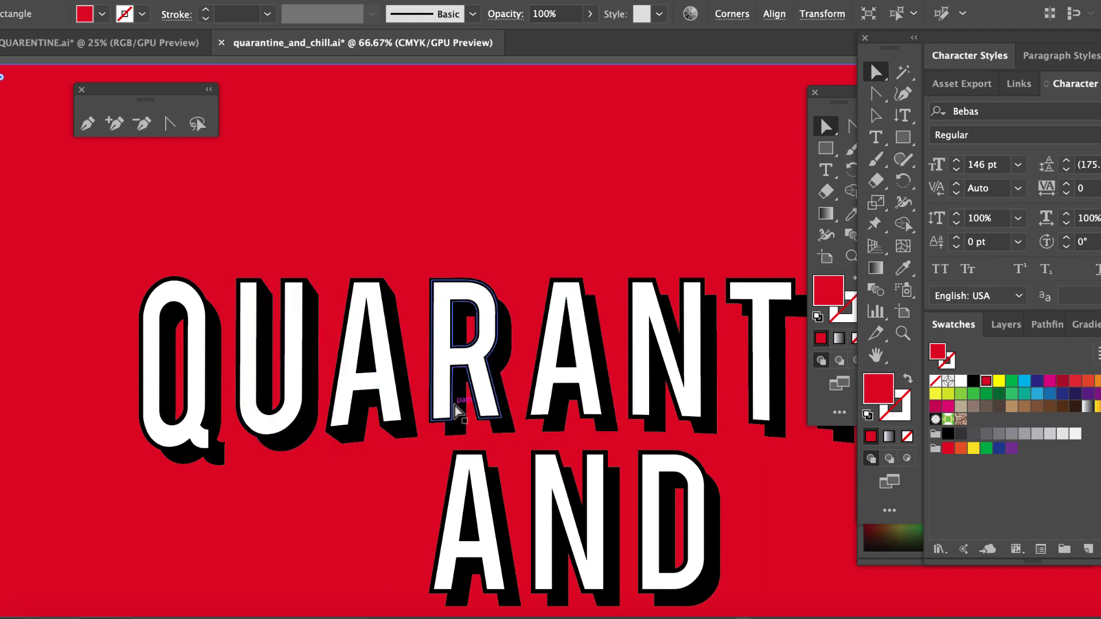
pyautogui.scroll(-4, 579, 436)
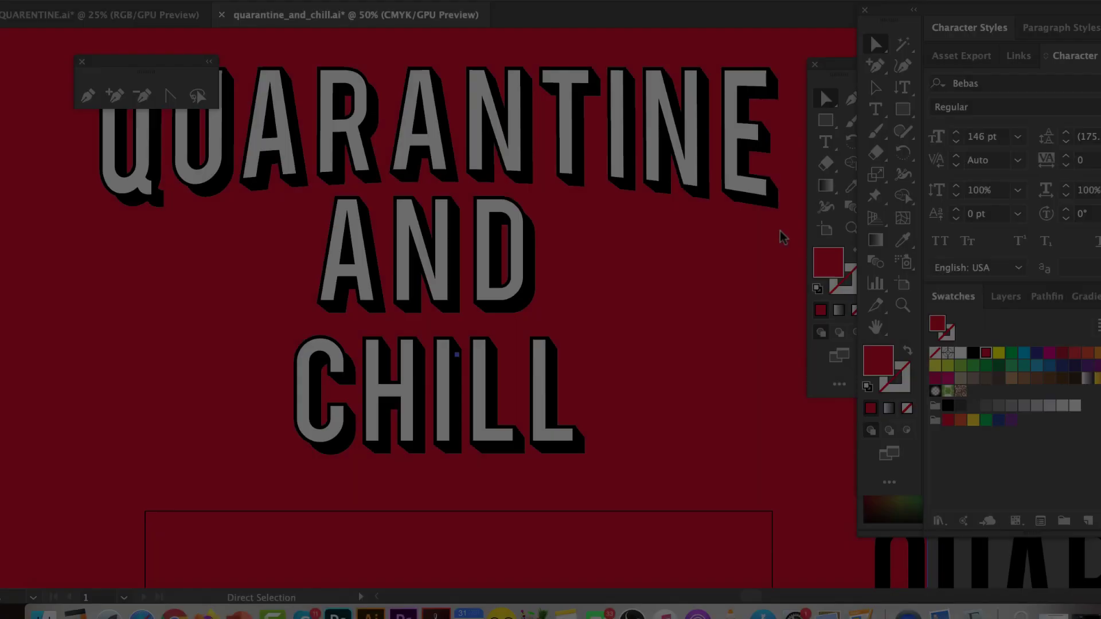
pyautogui.scroll(-1, 780, 238)
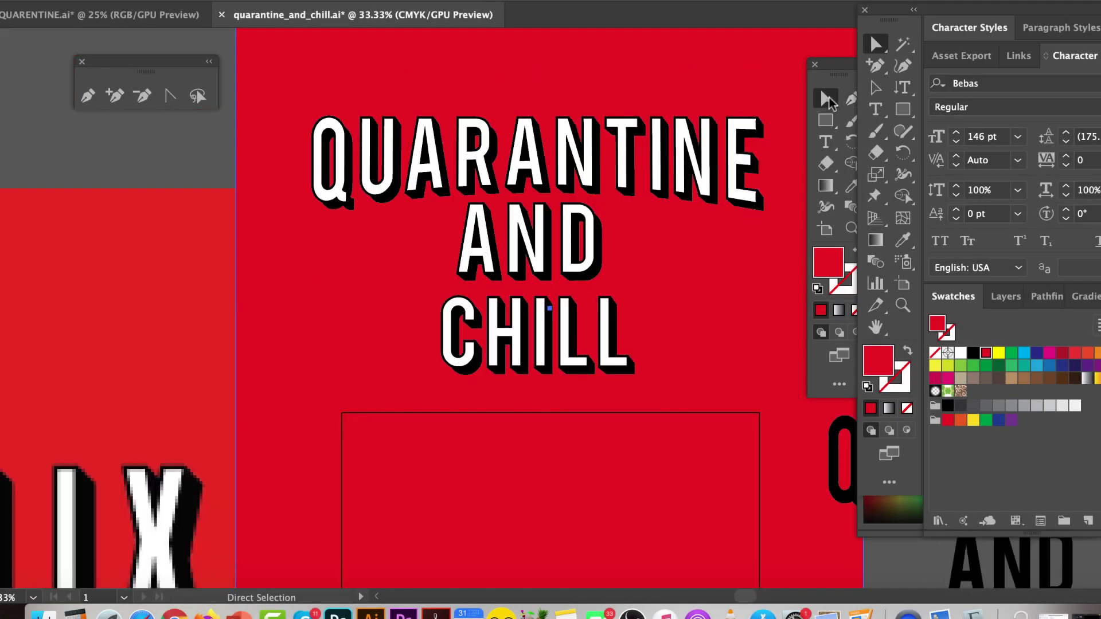
pyautogui.moveTo(635, 77); pyautogui.dragTo(712, 467)
pyautogui.moveTo(677, 500); pyautogui.dragTo(665, 510)
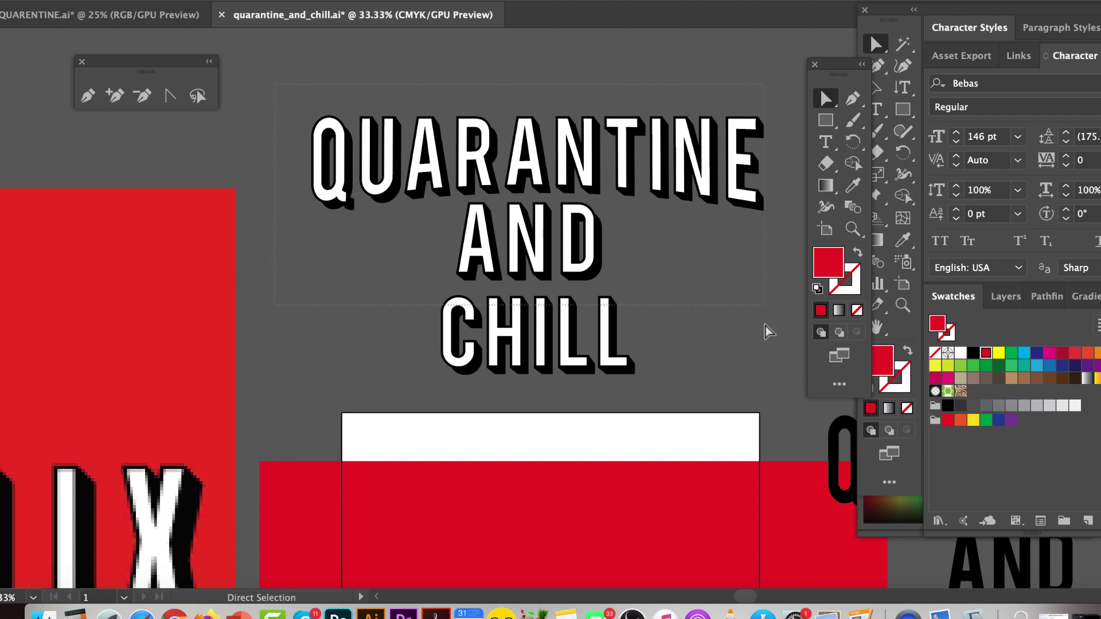
# - Select the complete Quarantine and Chill lettering with its shadows and copy it into the red T-shirt mockup document
pyautogui.press('super+a')
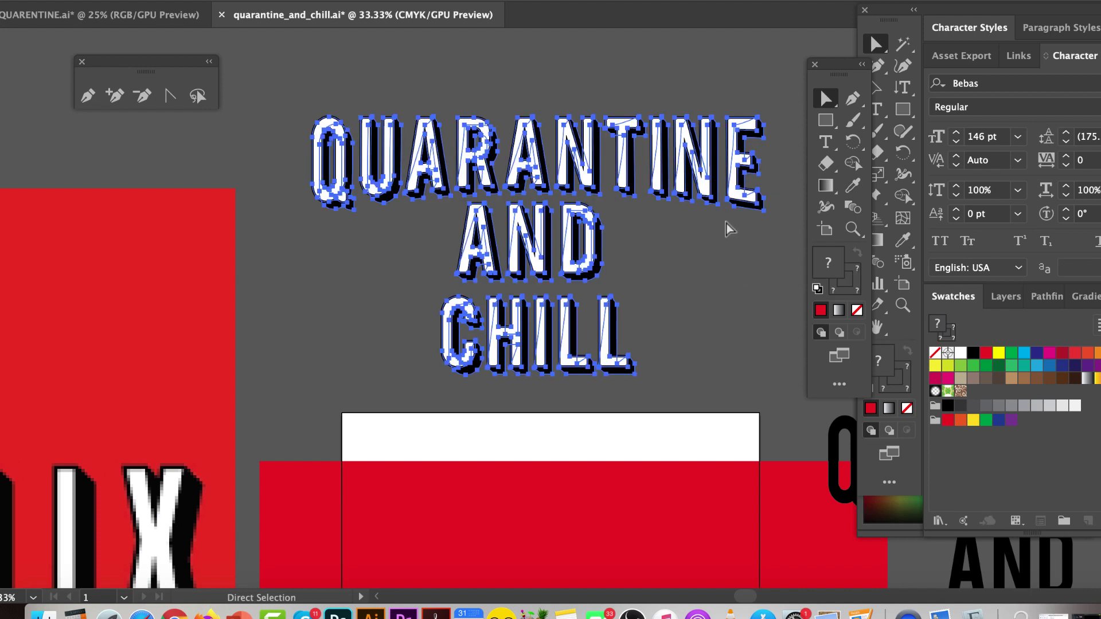
pyautogui.click(867, 95)
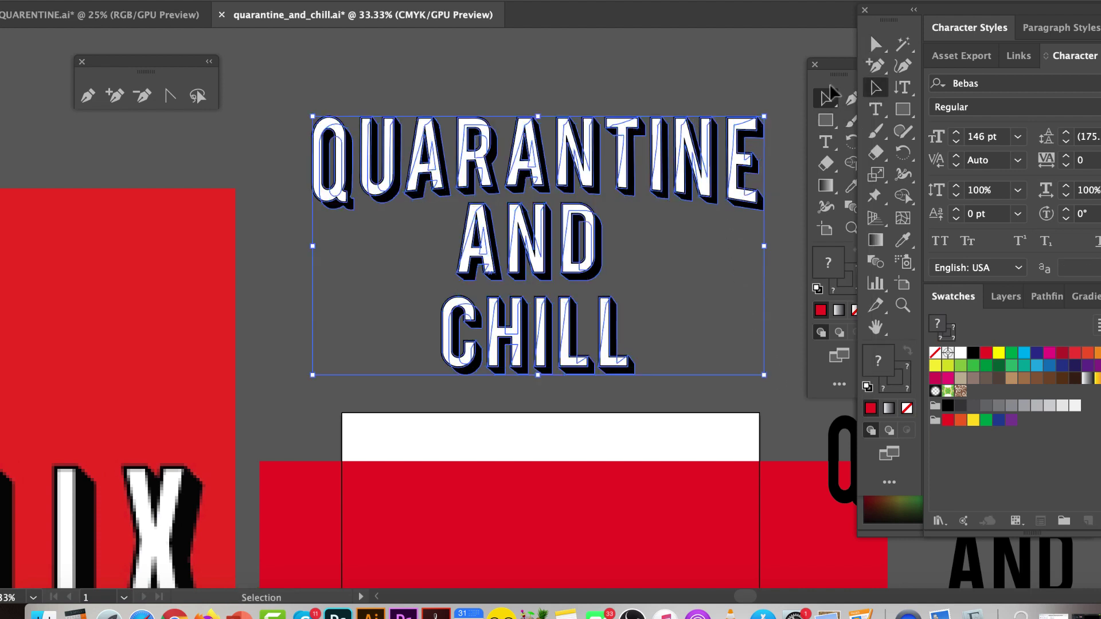
pyautogui.click(412, 62)
pyautogui.moveTo(285, 71); pyautogui.dragTo(778, 399)
pyautogui.press('a')
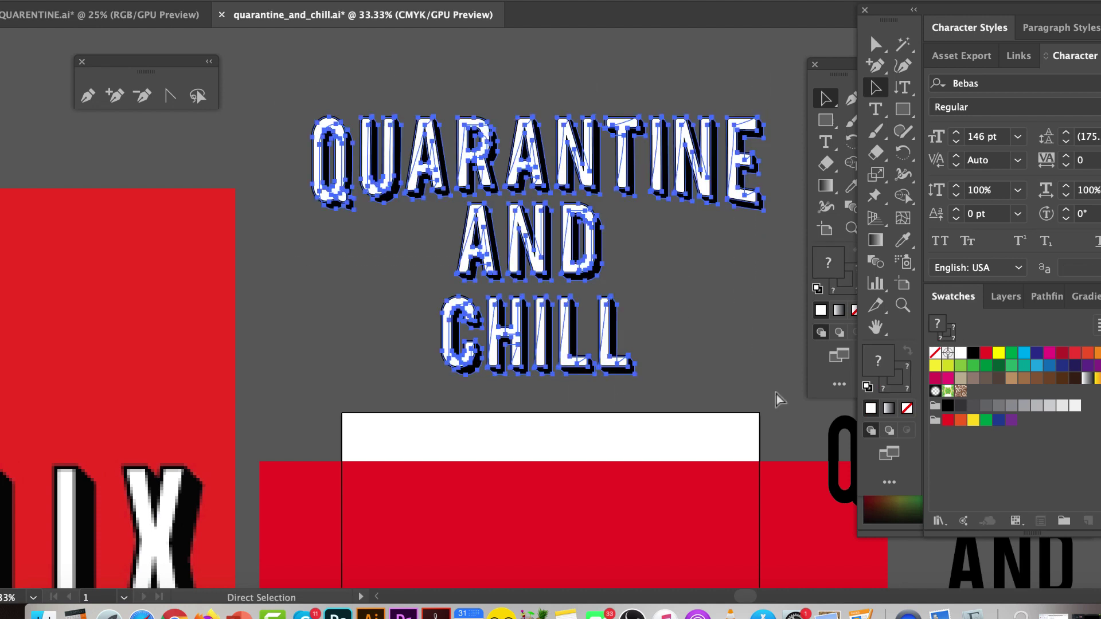
pyautogui.hotkey('ctrl', 'Tab')
pyautogui.press('super+v')
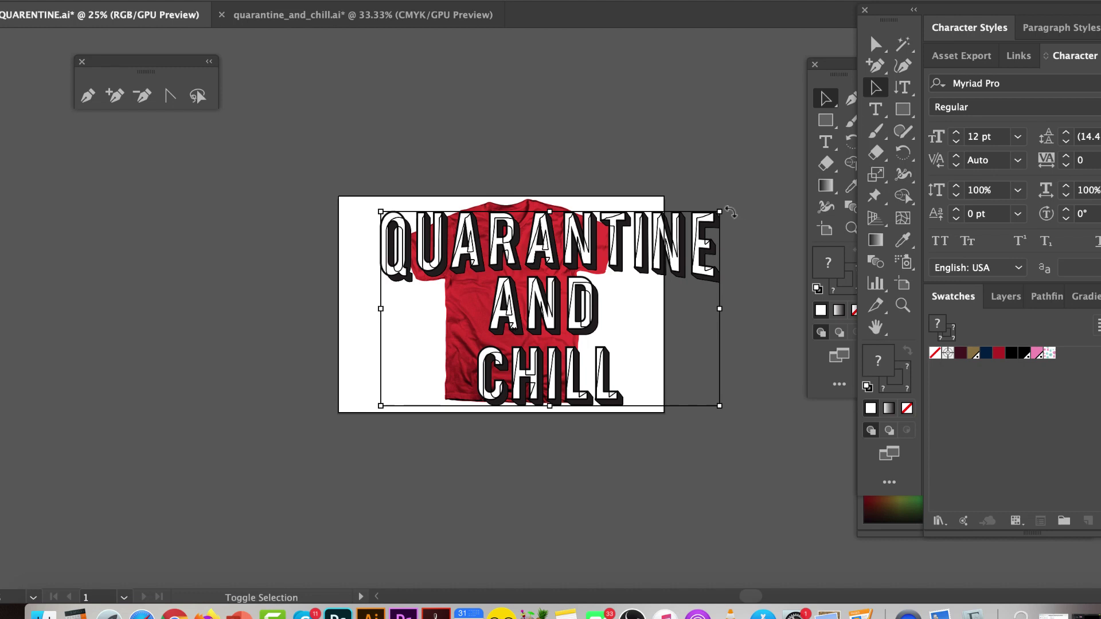
# - Scale the pasted lettering down to the width of the shirt's chest, centre it on the upper chest and deselect it
pyautogui.moveTo(721, 209); pyautogui.dragTo(496, 297)
pyautogui.moveTo(473, 347); pyautogui.dragTo(545, 252)
pyautogui.click(553, 166)
# - Shift the lettering slightly lower on the shirt's chest and deselect it
pyautogui.hotkey('ctrl', '=')
pyautogui.hotkey('ctrl', '=')
pyautogui.hotkey('ctrl', '=')
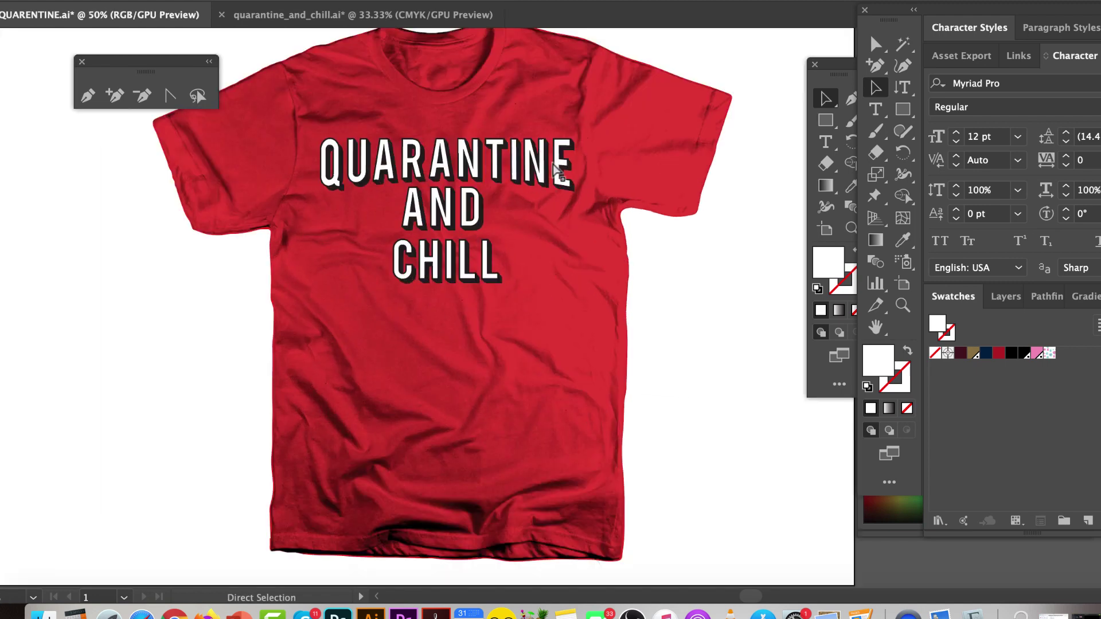
pyautogui.scroll(2, 555, 169)
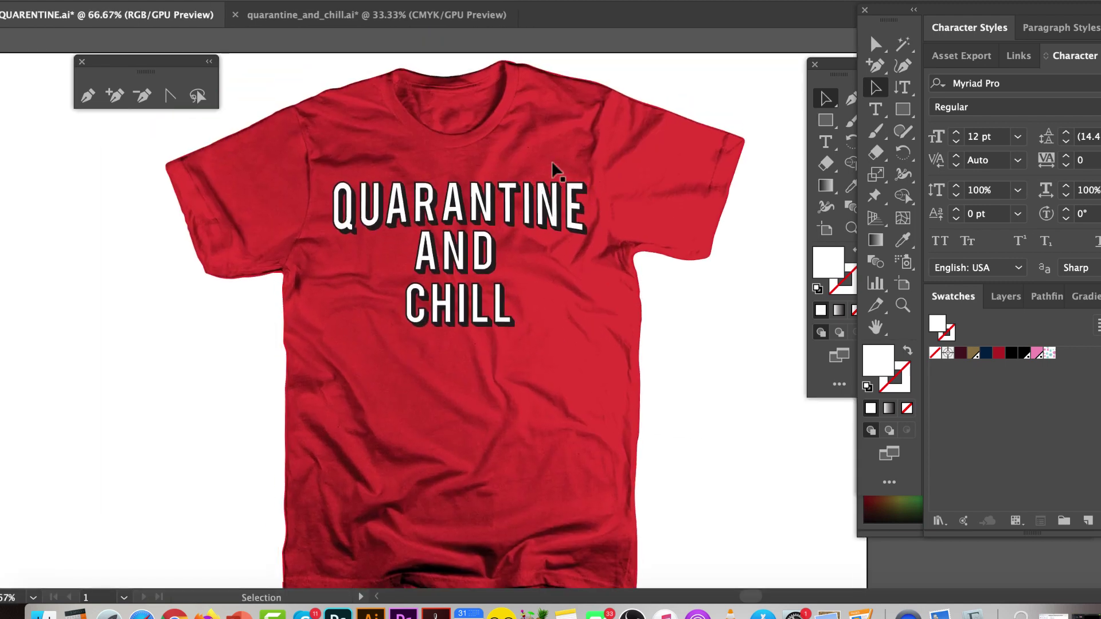
pyautogui.click(535, 208)
pyautogui.moveTo(535, 212); pyautogui.dragTo(532, 222)
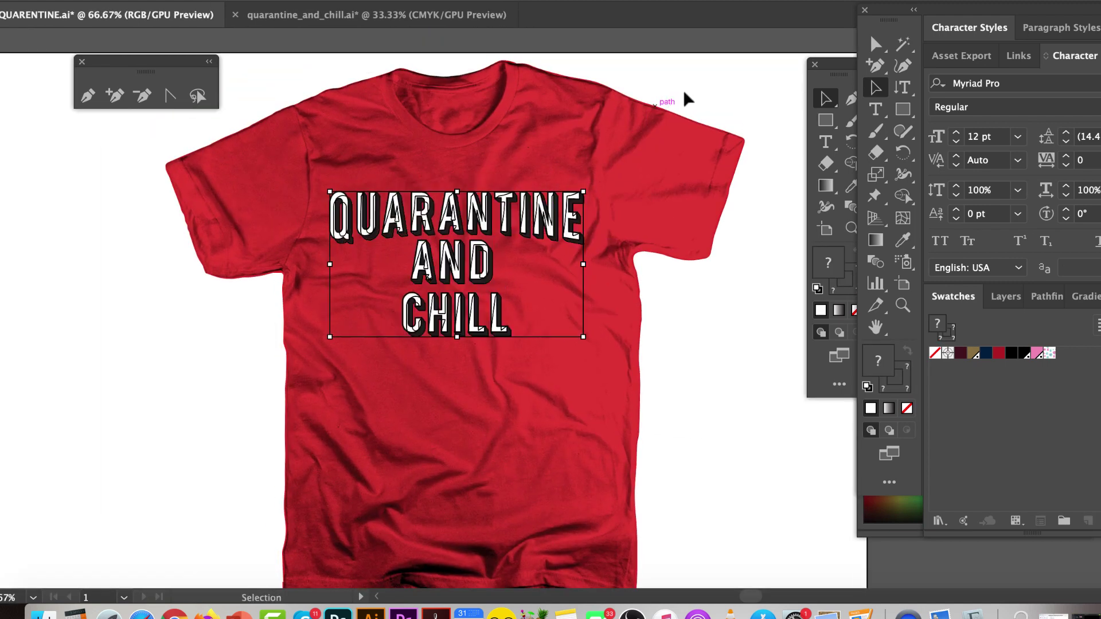
pyautogui.click(710, 82)
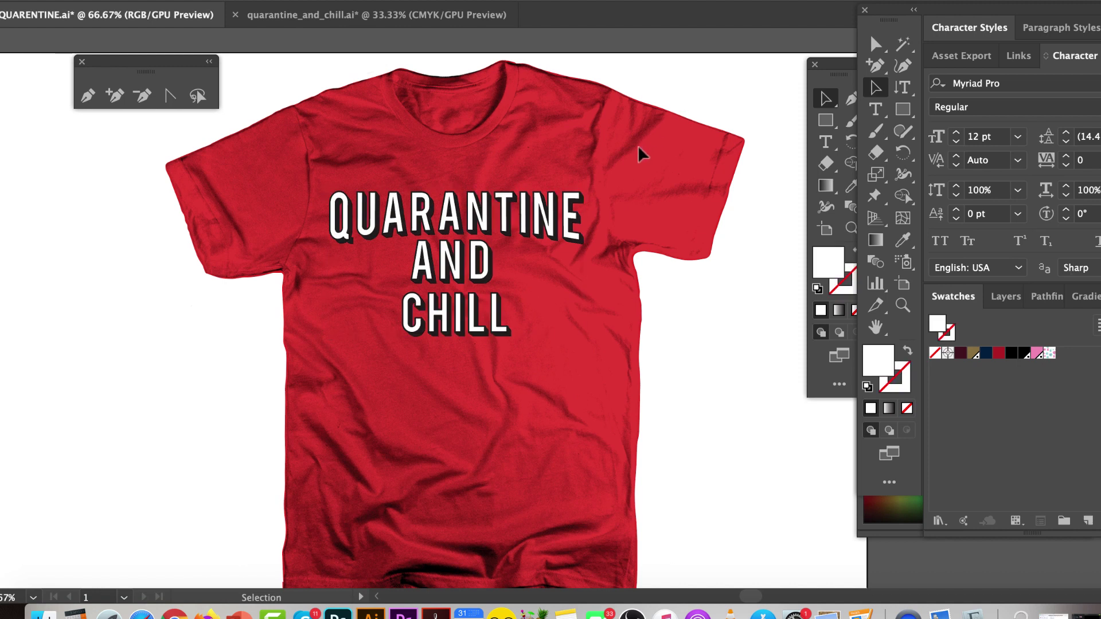